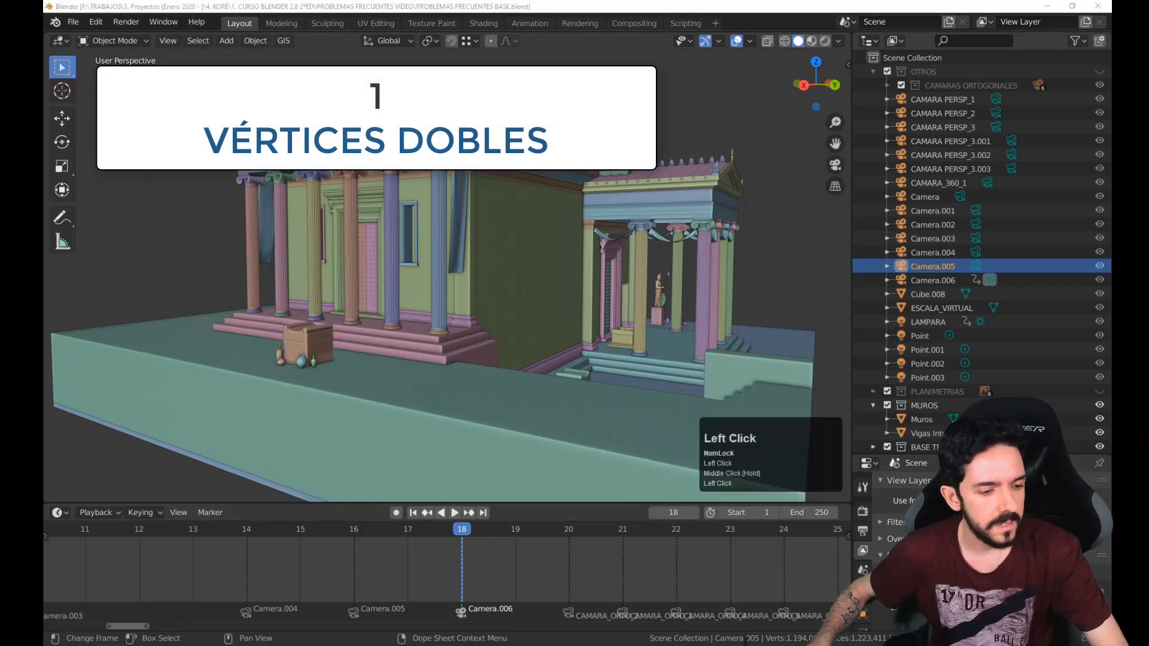
{"action": "left_click", "coordinate": [116, 604]}
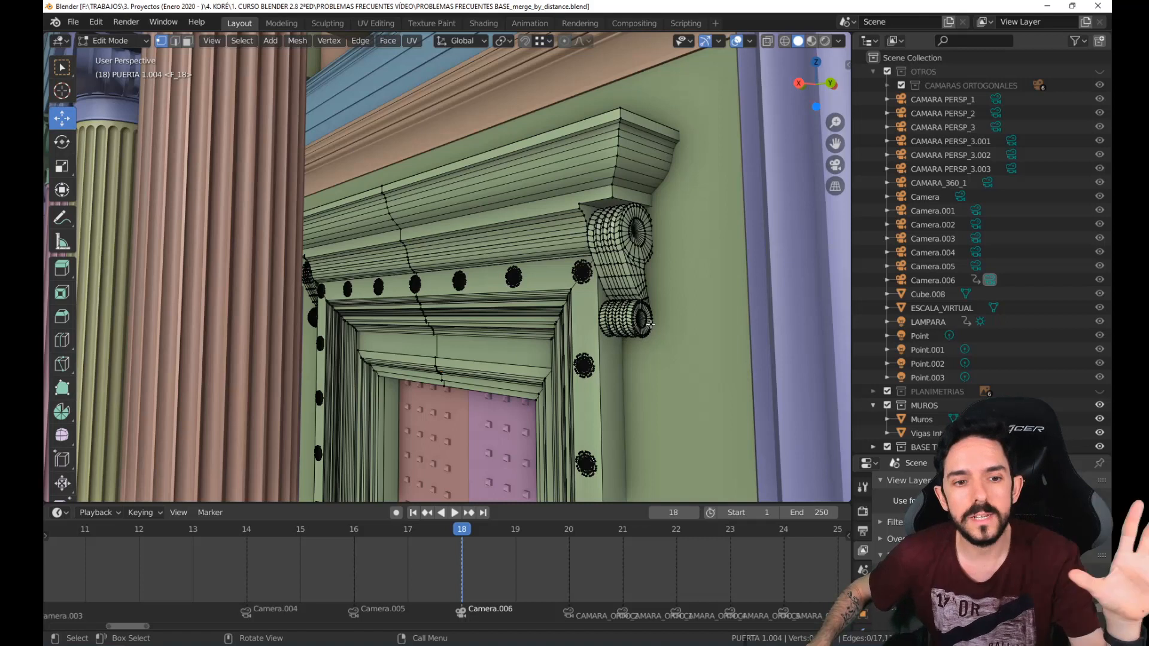
Select the edge loop along the top outer edge of the door cornice and extrude it in place, cancelling the offset
{"action": "scroll", "coordinate": [649, 327], "scroll_direction": "down", "scroll_amount": 5}
{"action": "mouse_move", "coordinate": [649, 327]}
{"action": "middle_mouse_down"}
{"action": "mouse_move", "coordinate": [577, 323]}
{"action": "mouse_move", "coordinate": [661, 320]}
{"action": "middle_mouse_up"}
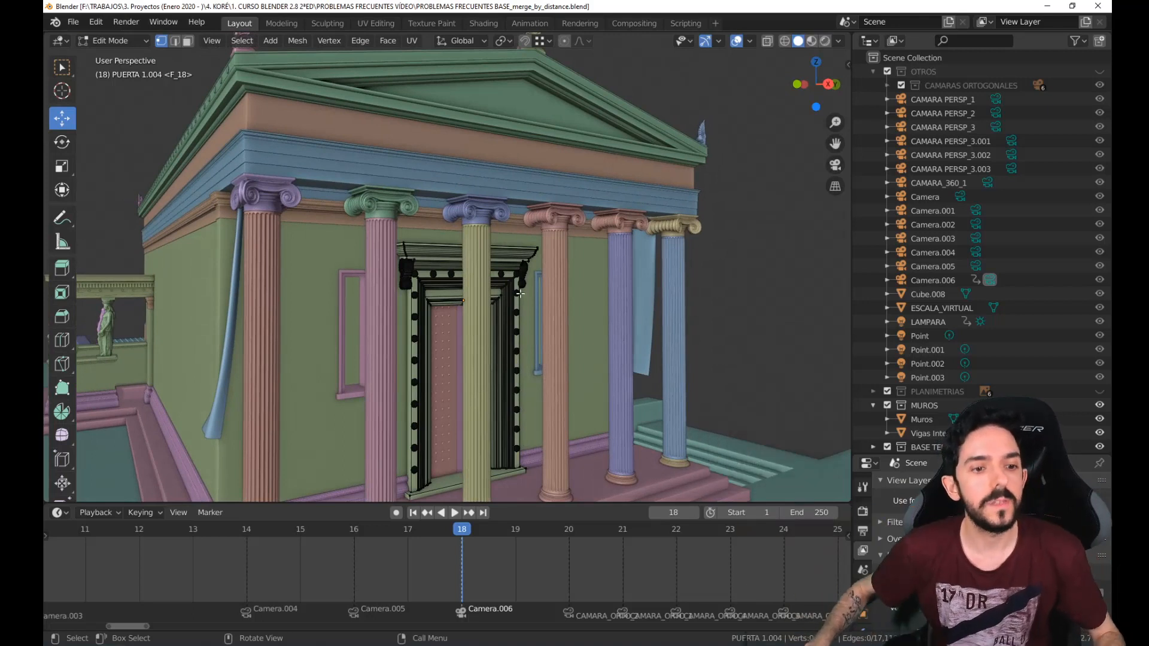
{"action": "scroll", "coordinate": [489, 237], "scroll_direction": "up", "scroll_amount": 6}
{"action": "scroll", "coordinate": [488, 237], "scroll_direction": "down", "scroll_amount": 1, "text": "shift"}
{"action": "middle_click_drag", "start_coordinate": [488, 237], "coordinate": [431, 230], "text": "shift"}
{"action": "middle_click_drag", "start_coordinate": [431, 230], "coordinate": [292, 213]}
{"action": "left_click", "coordinate": [246, 182], "text": "alt"}
{"action": "middle_click_drag", "start_coordinate": [219, 197], "coordinate": [360, 238]}
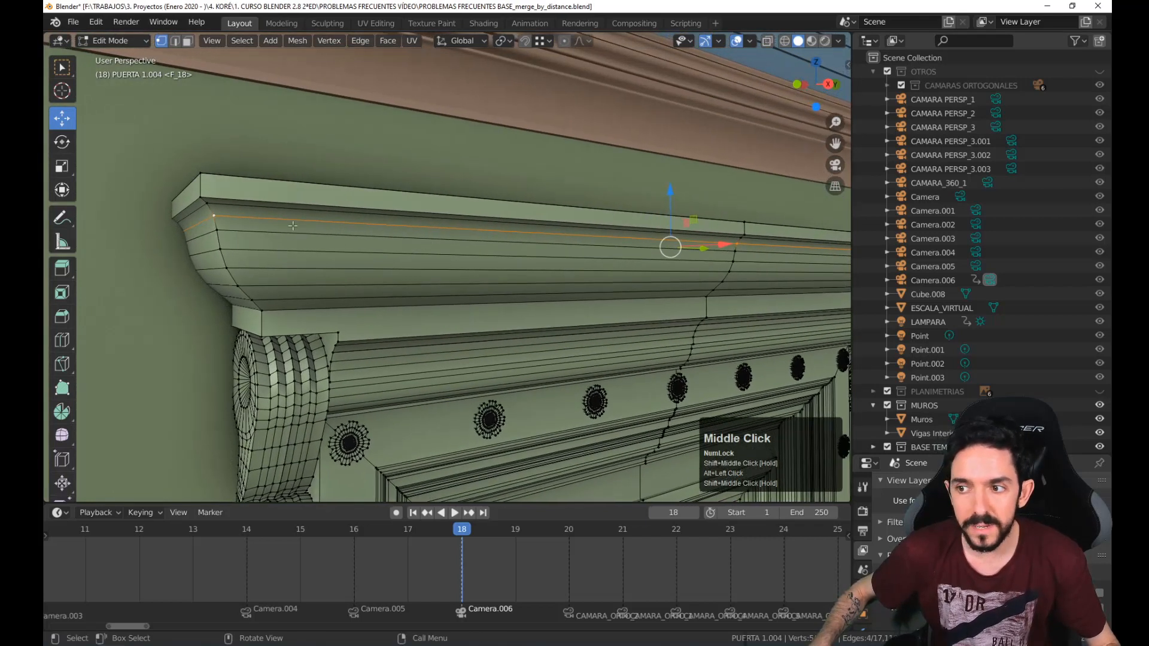
{"action": "middle_click_drag", "start_coordinate": [299, 226], "coordinate": [433, 307]}
{"action": "left_click", "coordinate": [390, 254], "text": "alt"}
{"action": "middle_click_drag", "start_coordinate": [443, 267], "coordinate": [450, 275]}
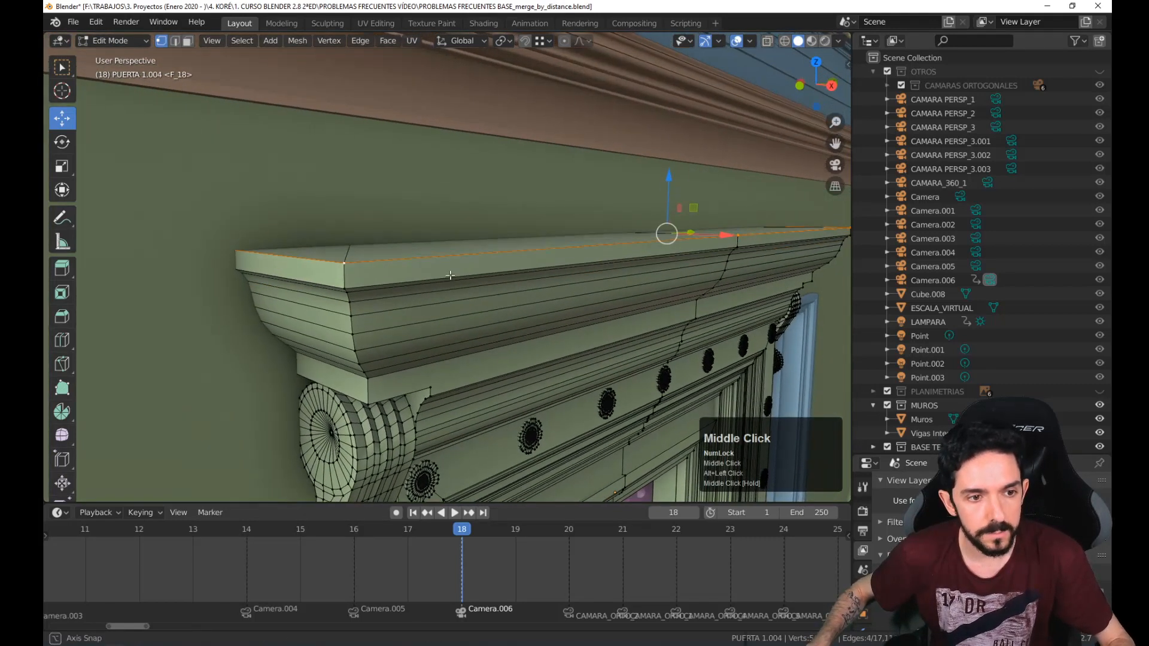
{"action": "key", "text": "e"}
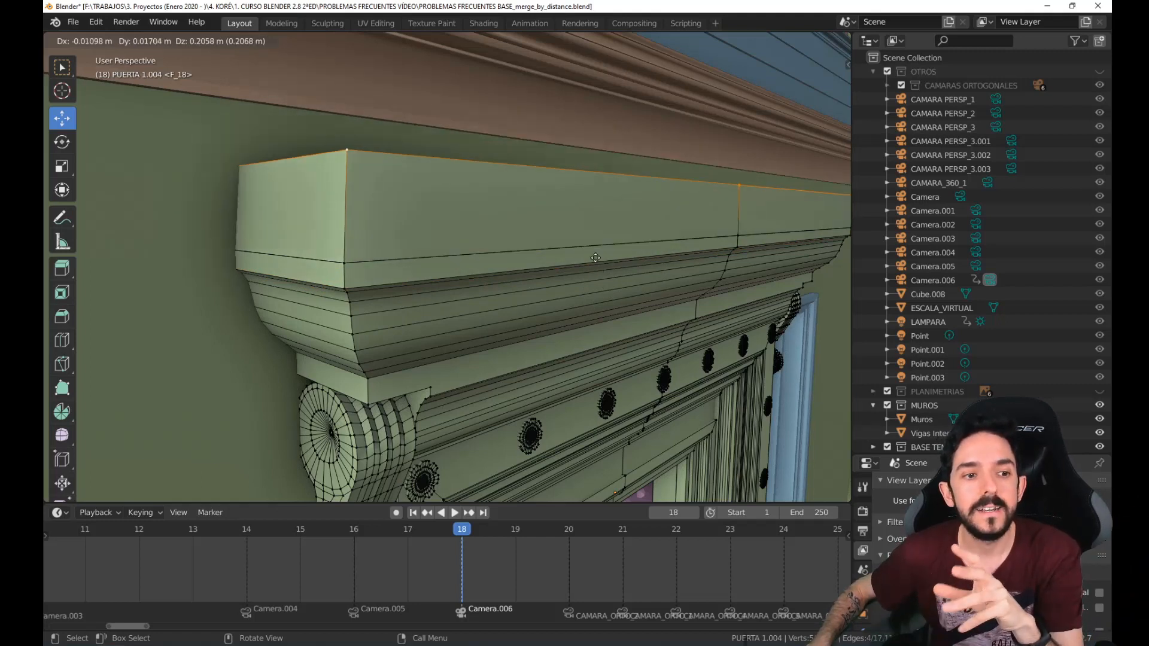
{"action": "right_click", "coordinate": [600, 255]}
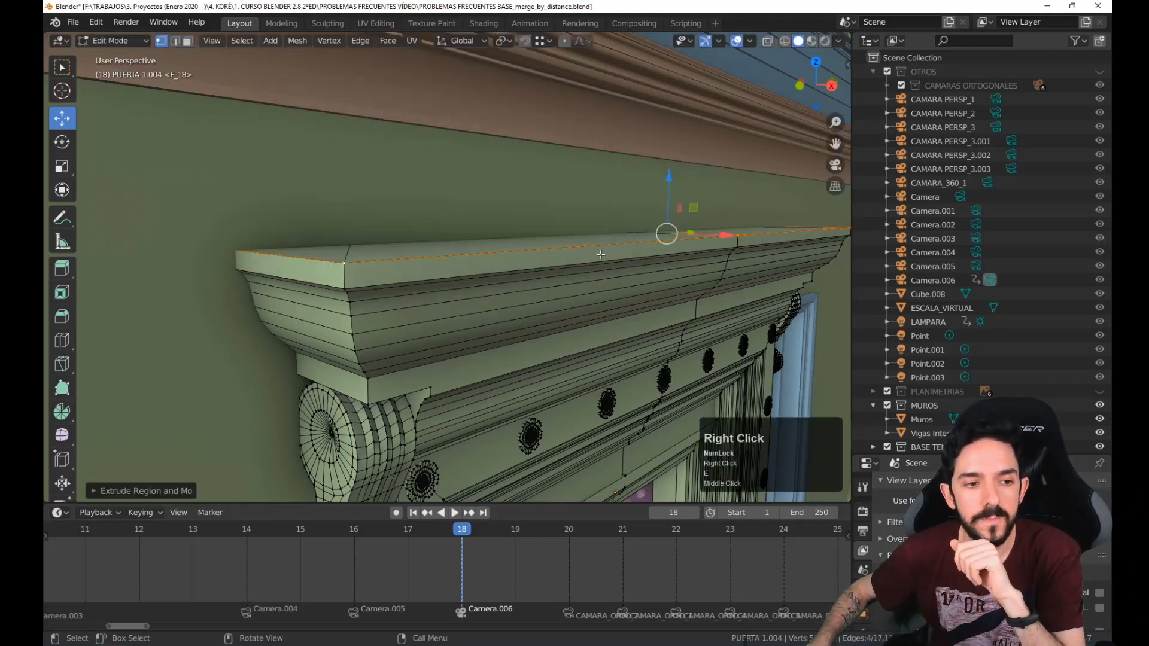
Try to move the duplicated edge loop away from the top of the door cornice
{"action": "middle_click_drag", "start_coordinate": [725, 182], "coordinate": [640, 269]}
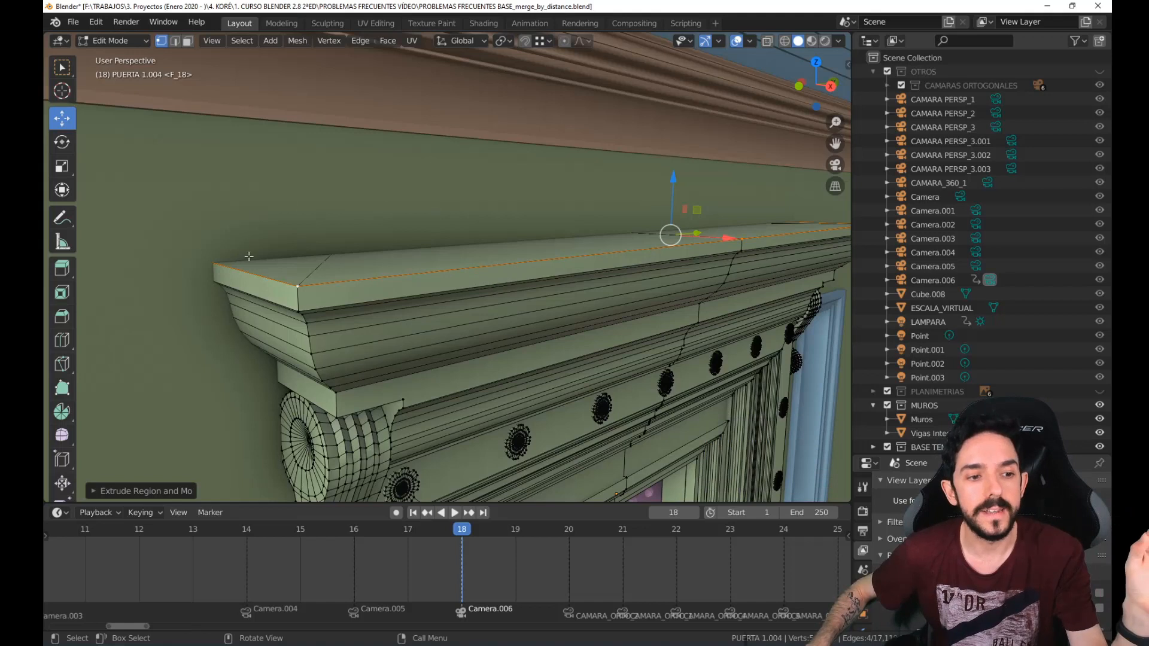
{"action": "middle_click_drag", "start_coordinate": [505, 289], "coordinate": [402, 318]}
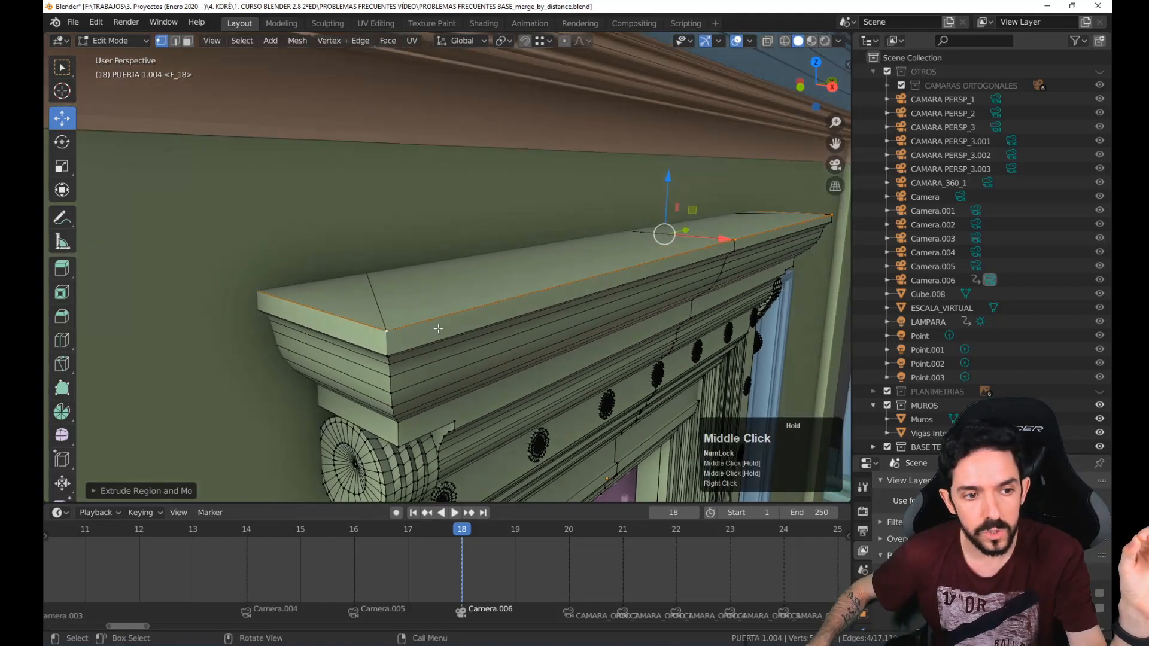
{"action": "key", "text": "g"}
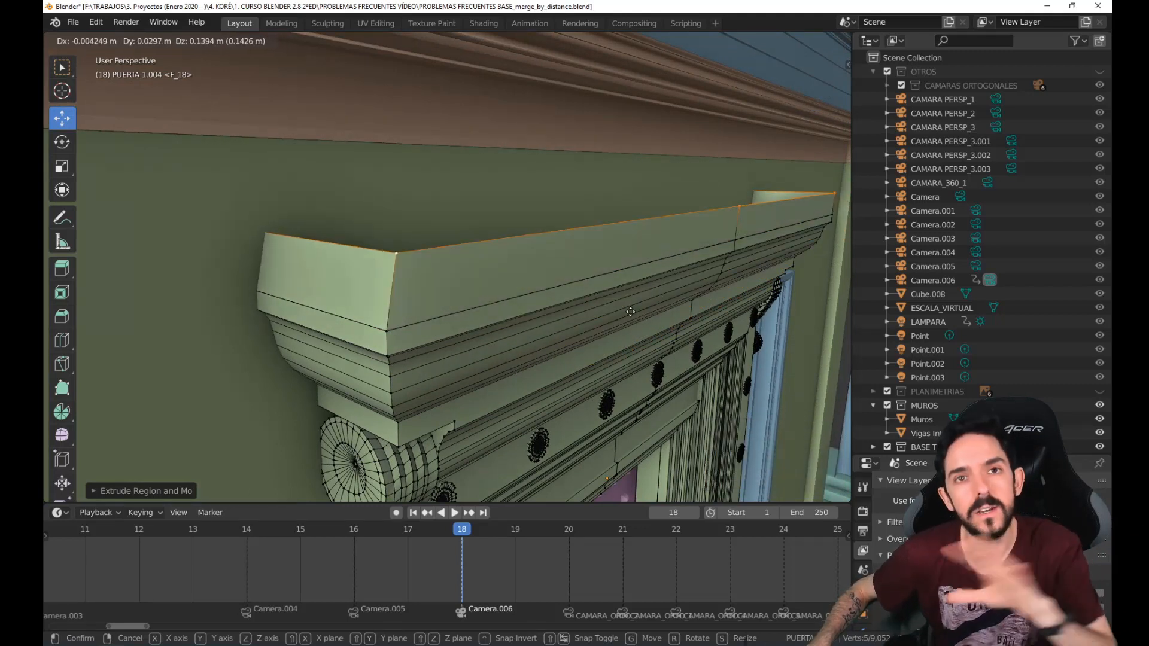
{"action": "right_click", "coordinate": [629, 310]}
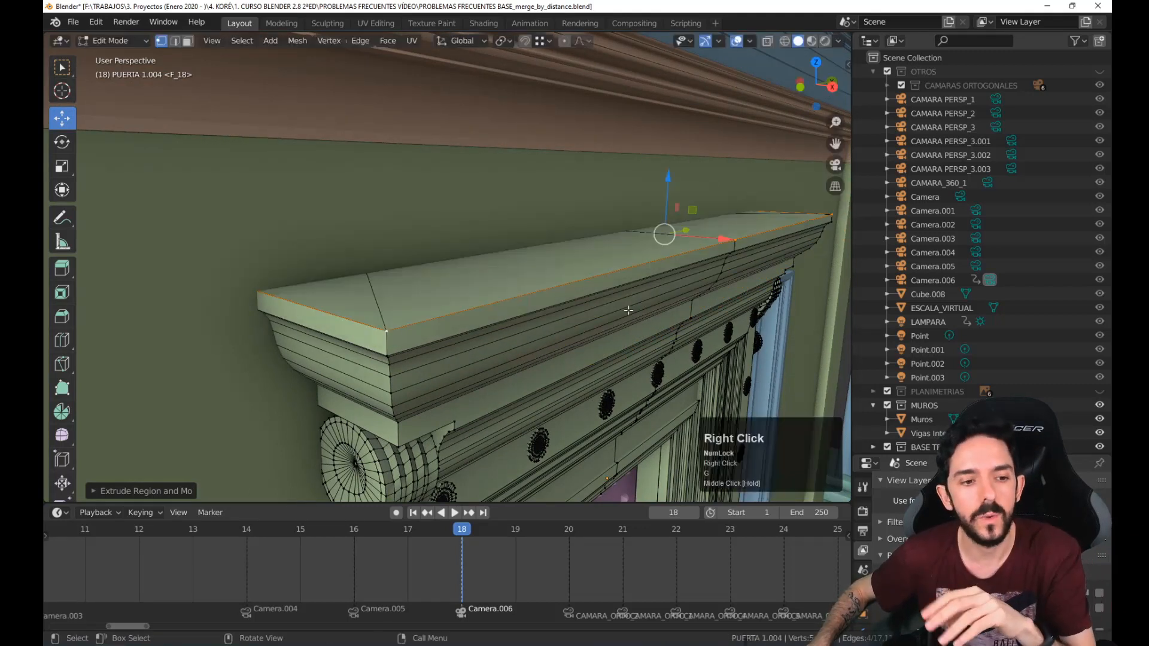
Select individual vertices along the cornice's front corner, ending with the topmost one, to check the corner for duplicates
{"action": "left_click", "coordinate": [383, 332]}
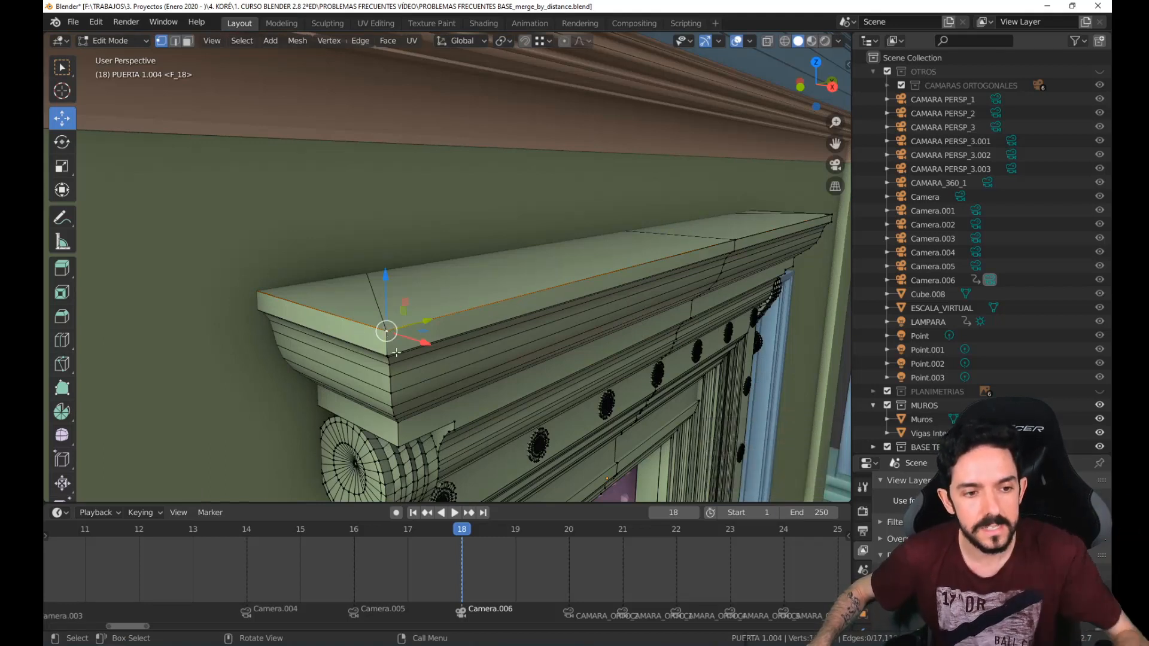
{"action": "scroll", "coordinate": [460, 341], "scroll_direction": "up", "scroll_amount": 2}
{"action": "middle_click_drag", "start_coordinate": [460, 341], "coordinate": [511, 318], "text": "shift"}
{"action": "scroll", "coordinate": [487, 329], "scroll_direction": "up", "scroll_amount": 1}
{"action": "left_click", "coordinate": [450, 445]}
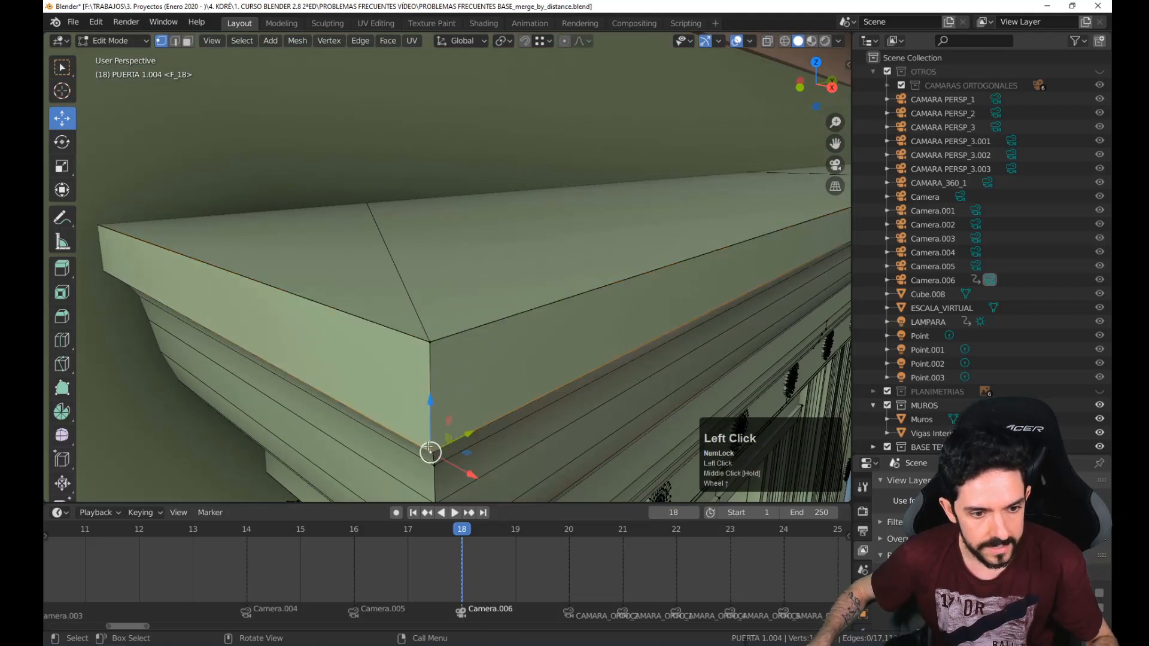
{"action": "middle_click_drag", "start_coordinate": [492, 416], "coordinate": [515, 383]}
{"action": "left_click", "coordinate": [515, 383]}
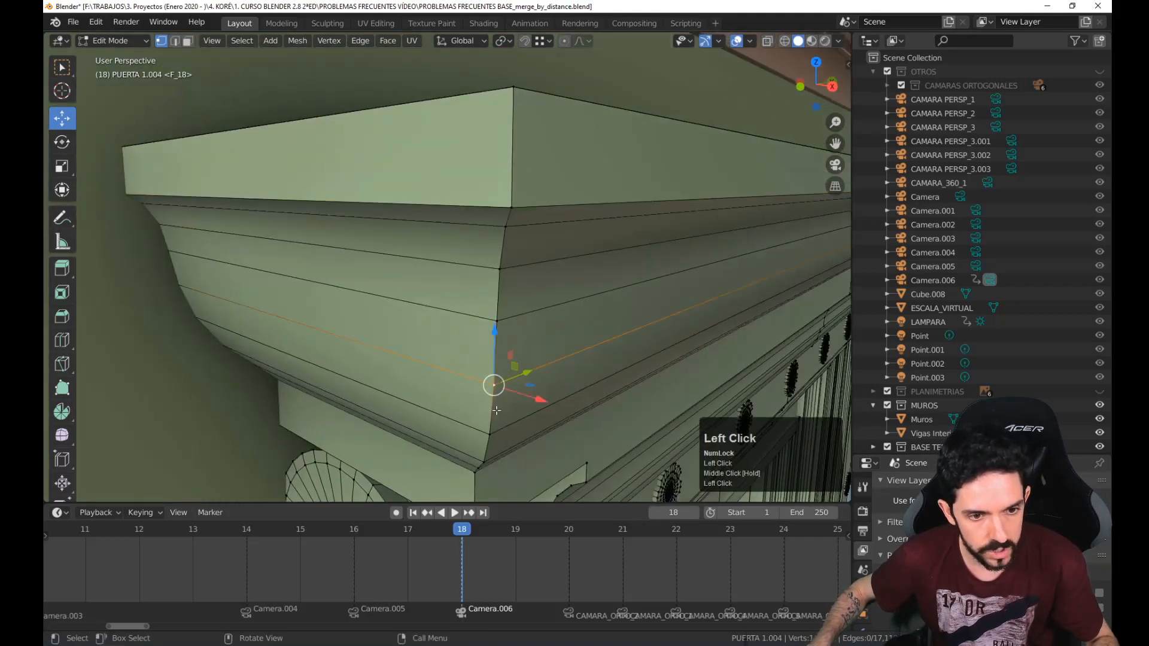
{"action": "left_click", "coordinate": [62, 67]}
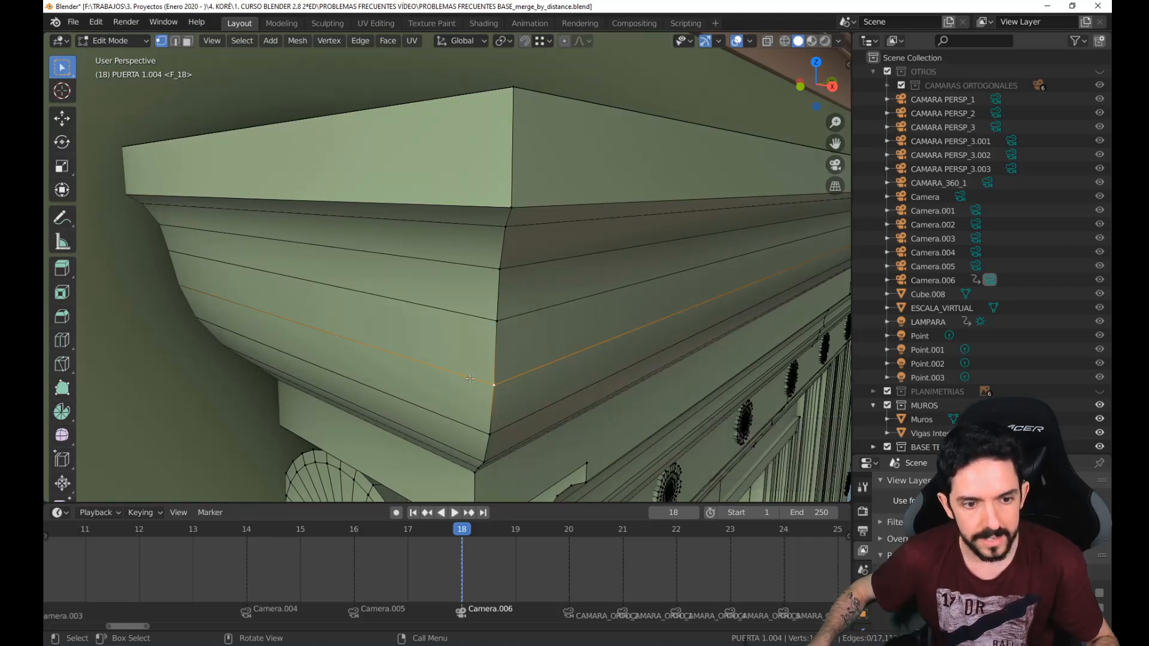
{"action": "left_click", "coordinate": [512, 90]}
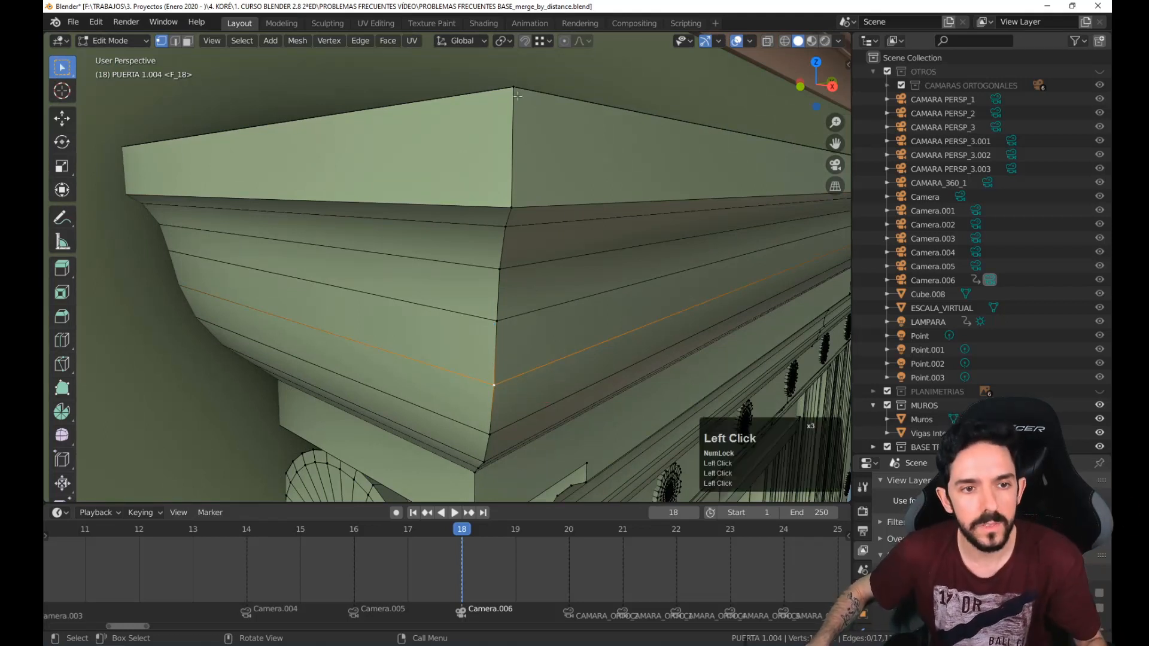
{"action": "middle_click_drag", "start_coordinate": [512, 90], "coordinate": [544, 380]}
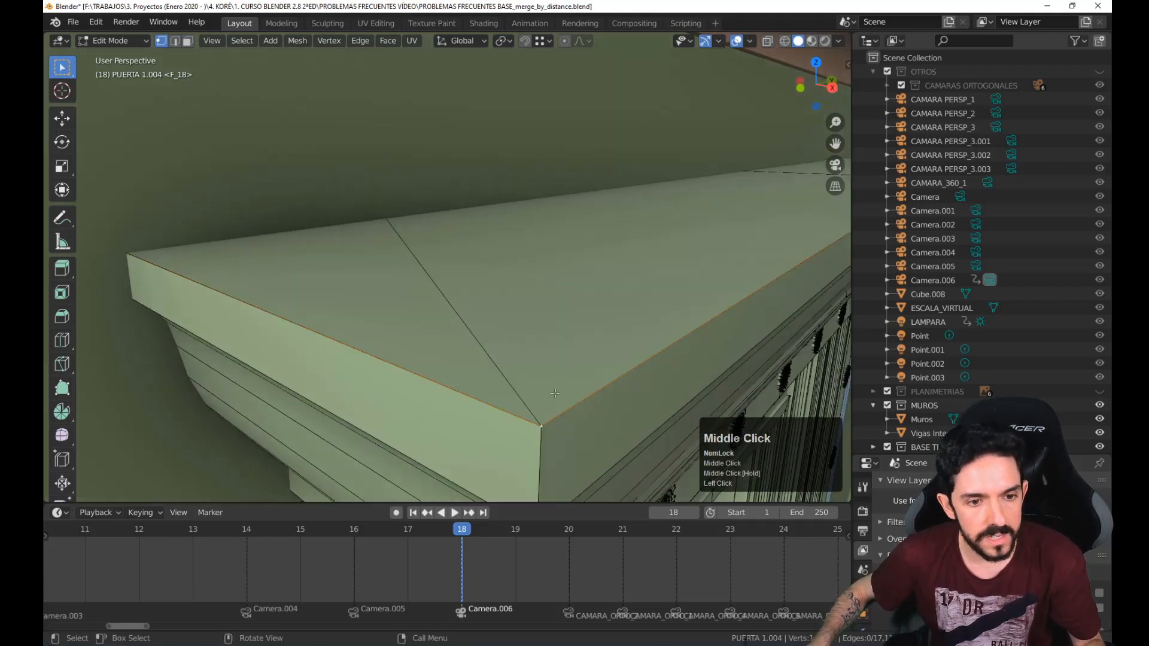
{"action": "middle_click_drag", "start_coordinate": [640, 405], "coordinate": [549, 282]}
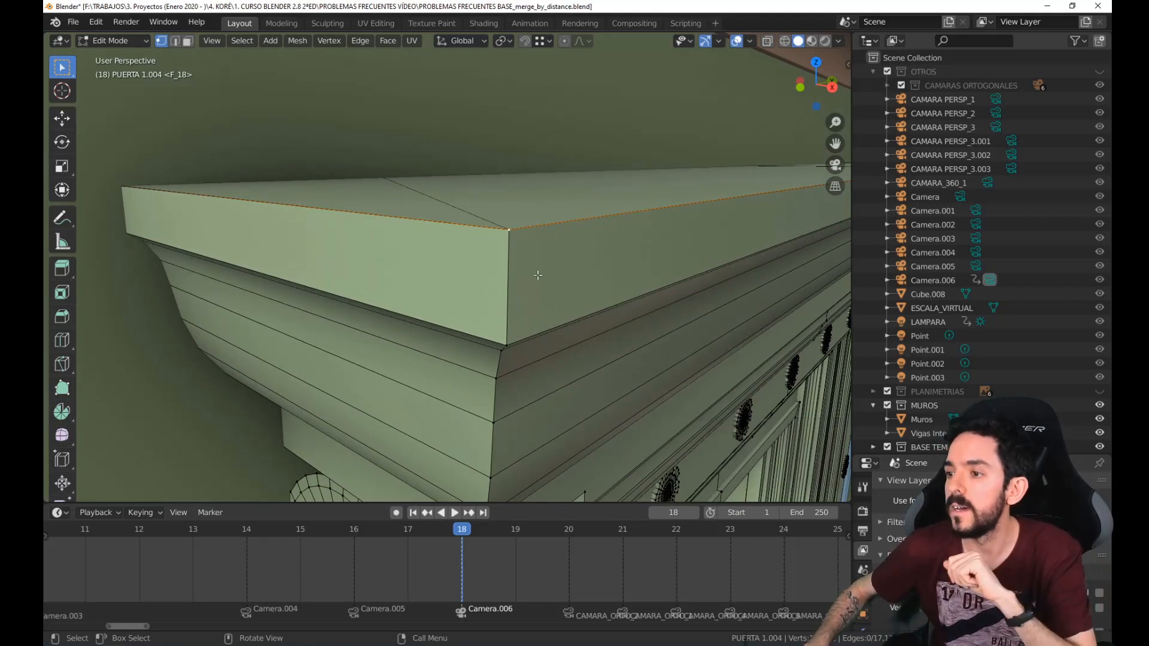
{"action": "middle_click_drag", "start_coordinate": [553, 287], "coordinate": [551, 287]}
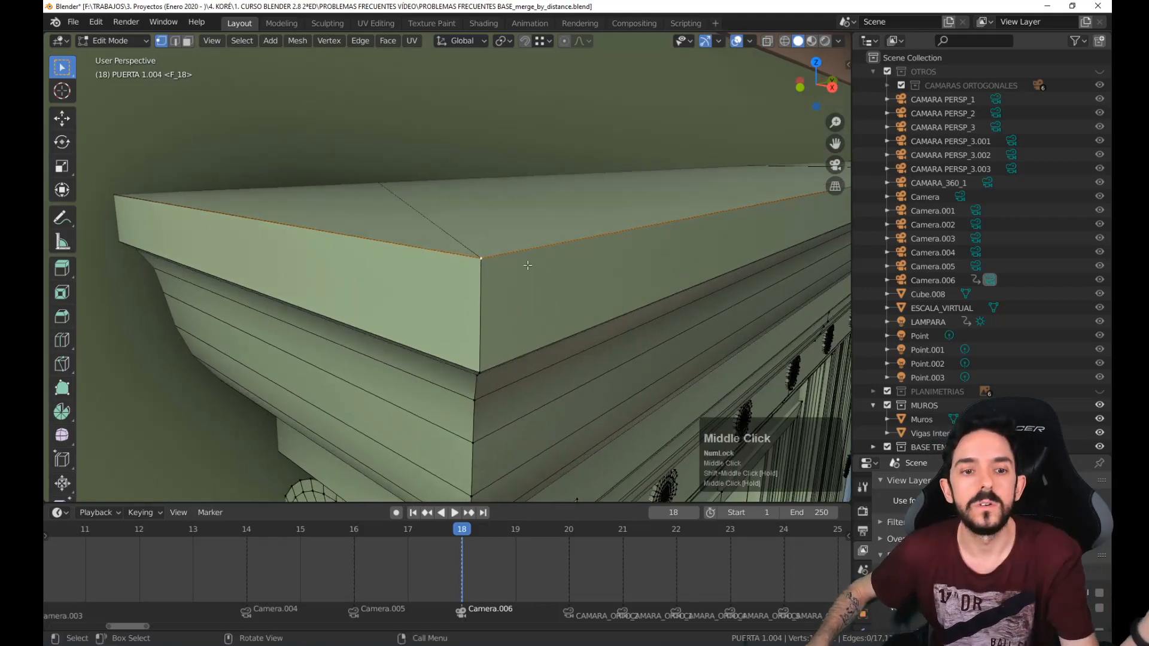
Select all vertices of the door mesh, merge them by distance and expand the operation's settings
{"action": "scroll", "coordinate": [551, 279], "scroll_direction": "down", "scroll_amount": 2}
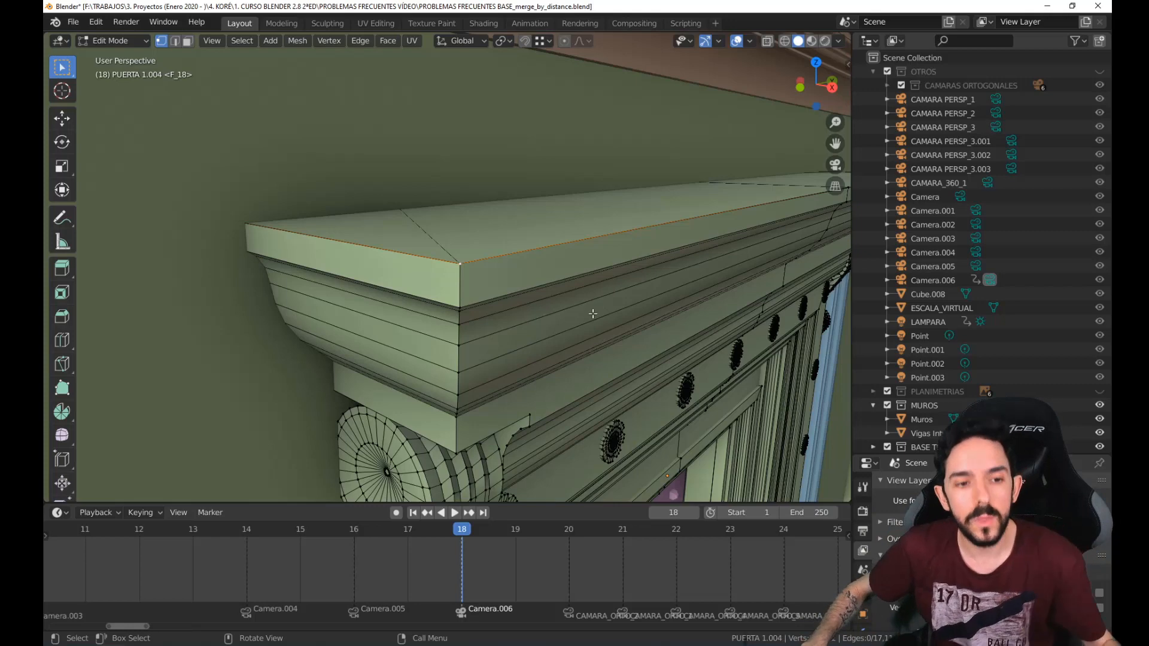
{"action": "scroll", "coordinate": [584, 300], "scroll_direction": "down", "scroll_amount": 5}
{"action": "middle_click_drag", "start_coordinate": [687, 357], "coordinate": [564, 245]}
{"action": "scroll", "coordinate": [564, 245], "scroll_direction": "up", "scroll_amount": 1}
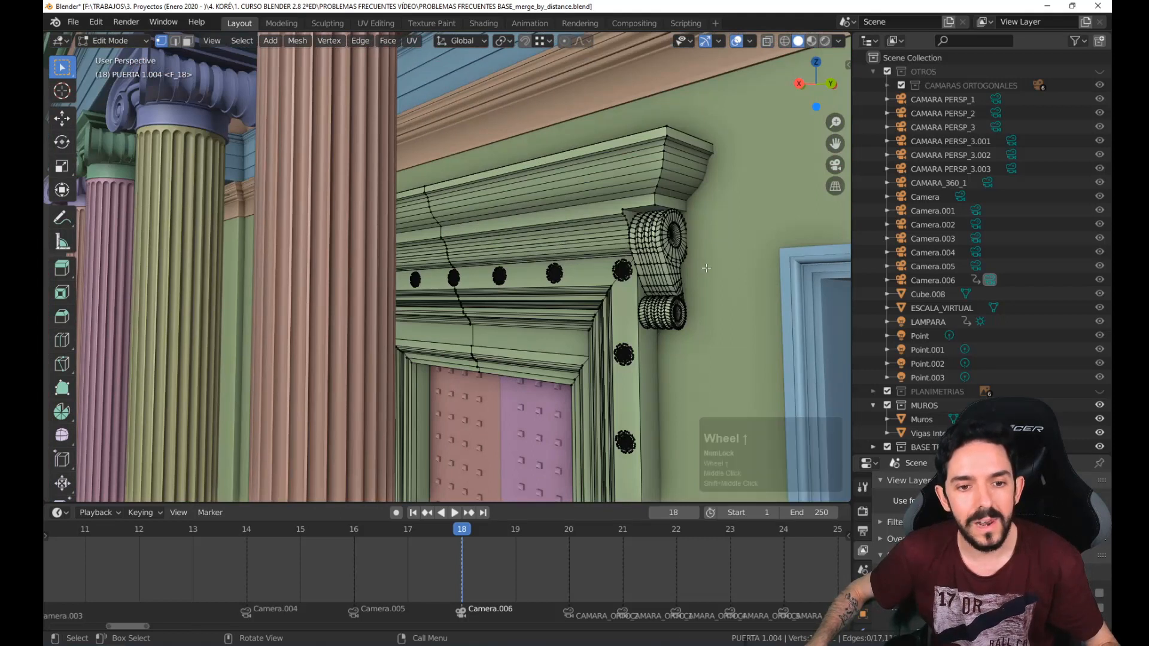
{"action": "key", "text": "a"}
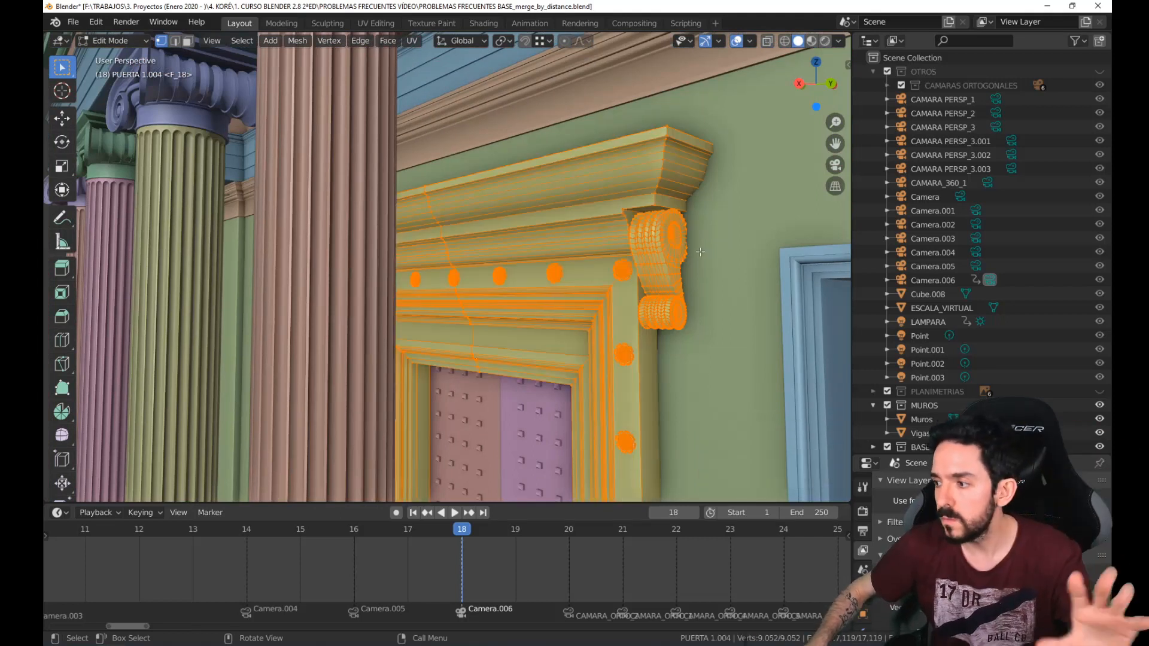
{"action": "right_click", "coordinate": [715, 198]}
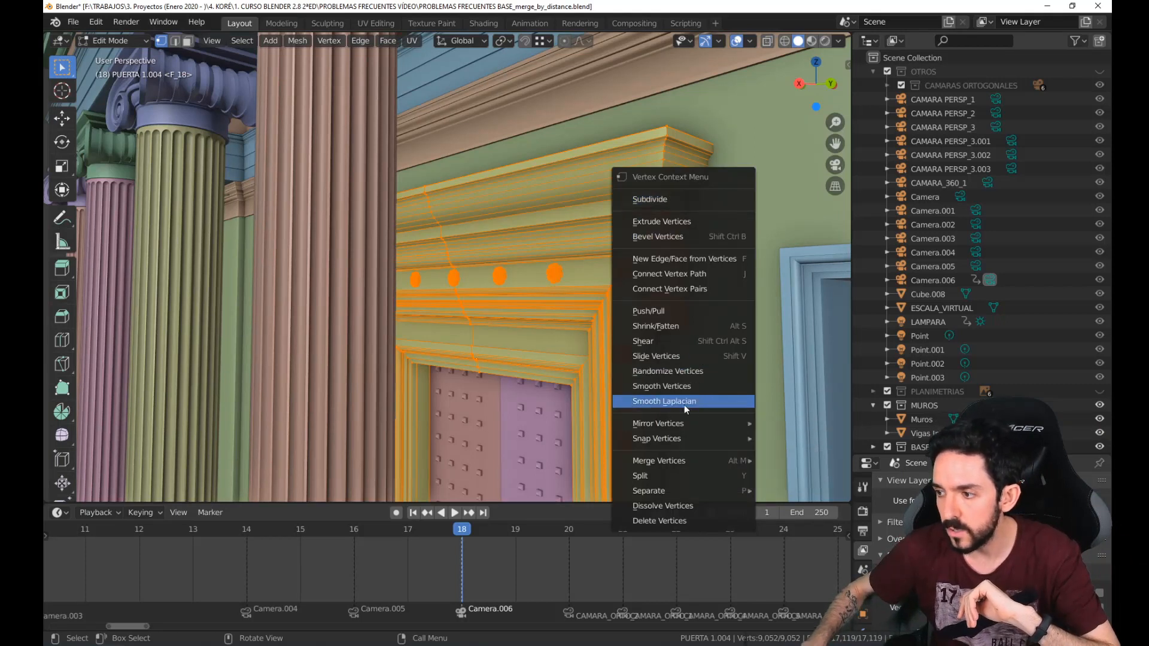
{"action": "mouse_move", "coordinate": [660, 464]}
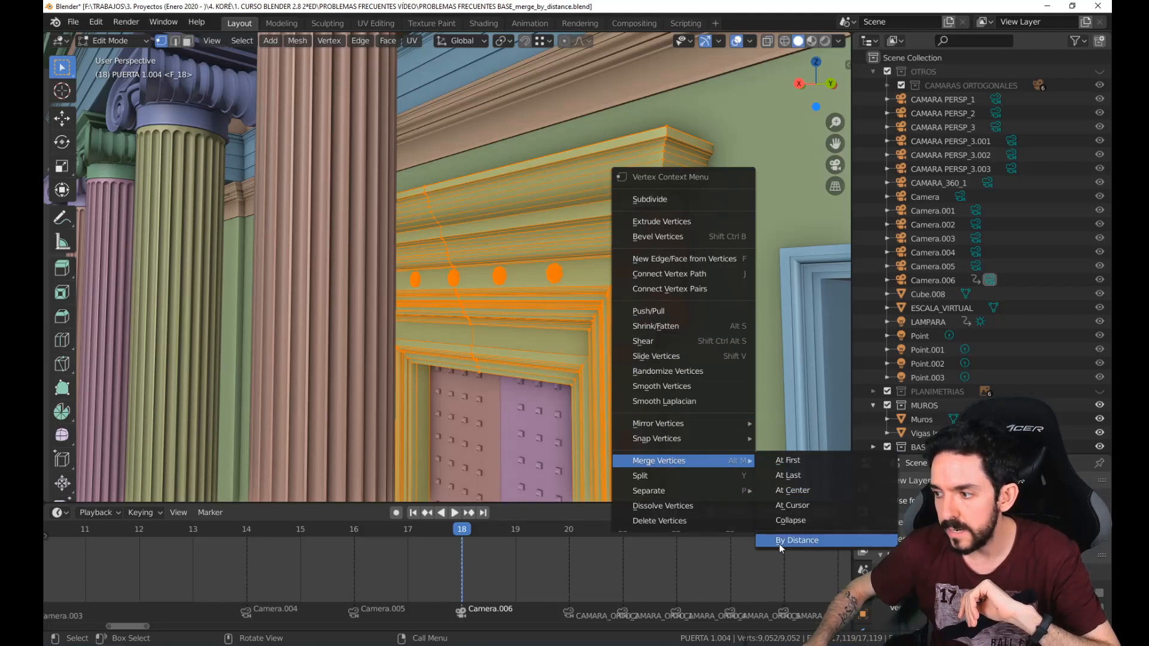
{"action": "left_click", "coordinate": [845, 541]}
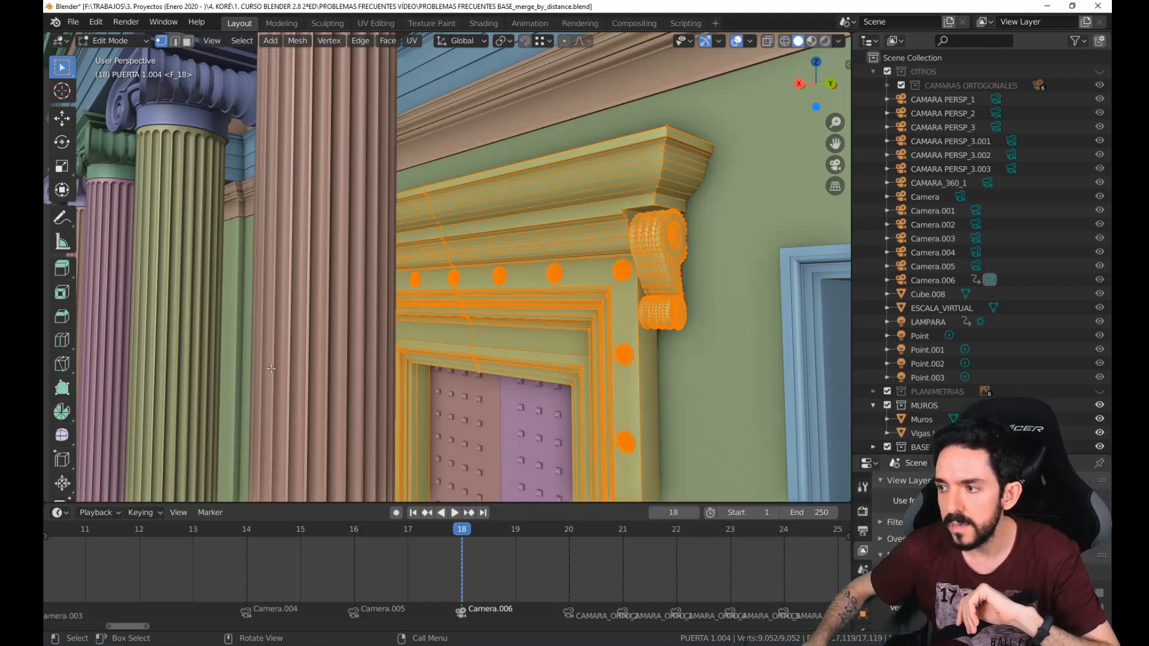
{"action": "right_click", "coordinate": [439, 205]}
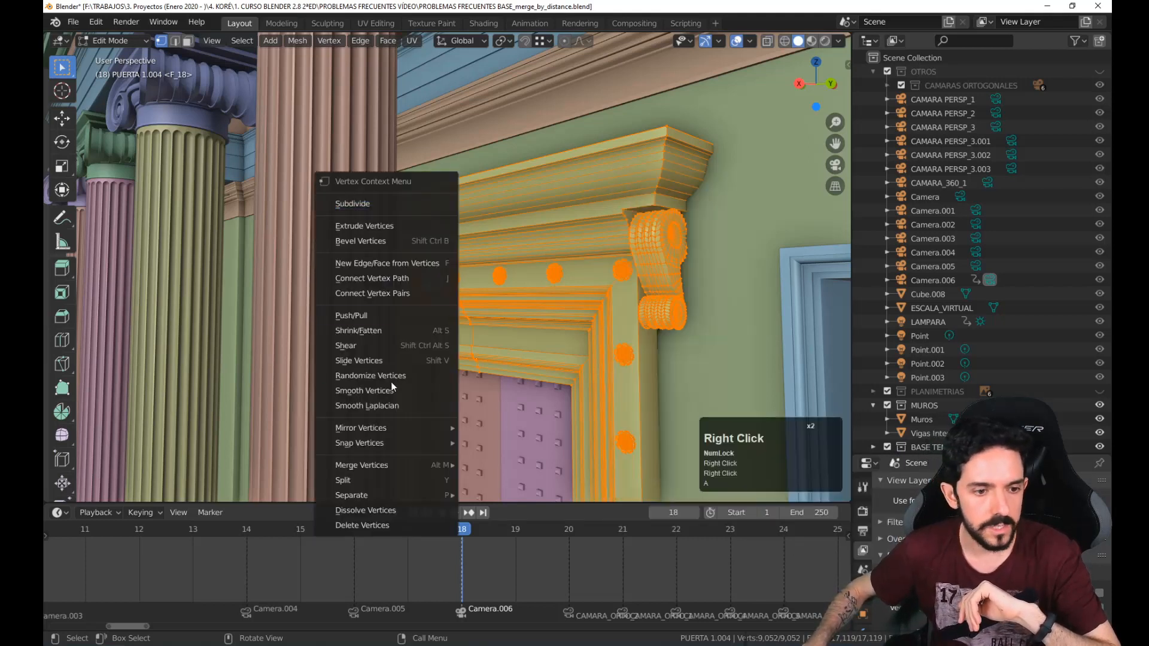
{"action": "mouse_move", "coordinate": [381, 466]}
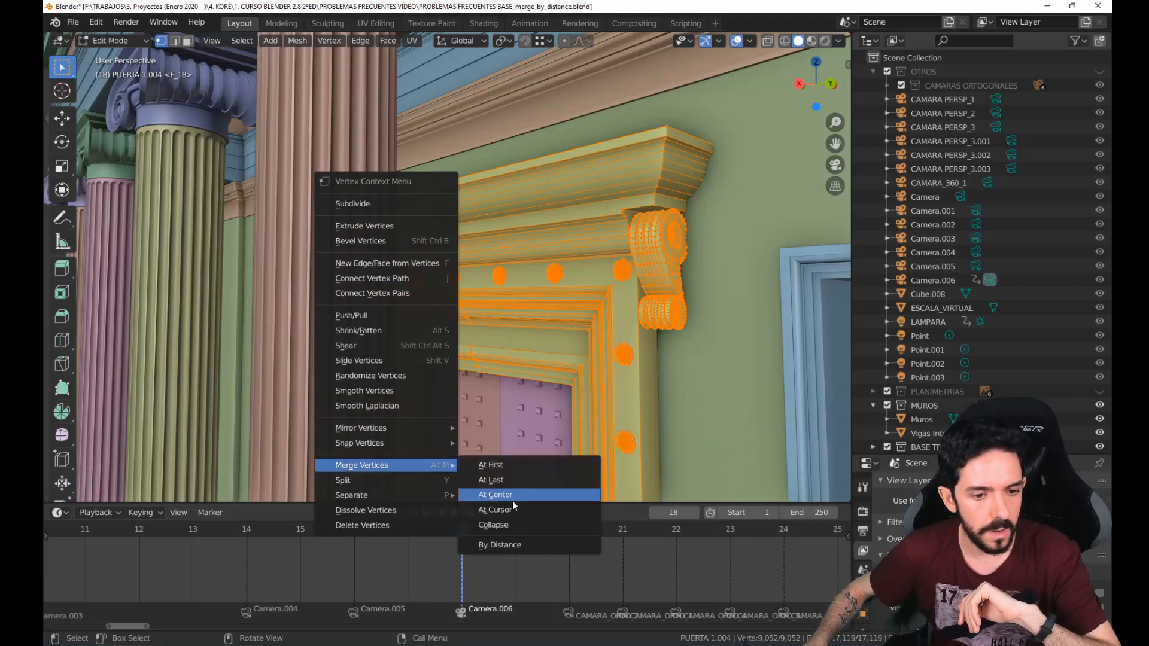
{"action": "left_click", "coordinate": [526, 545]}
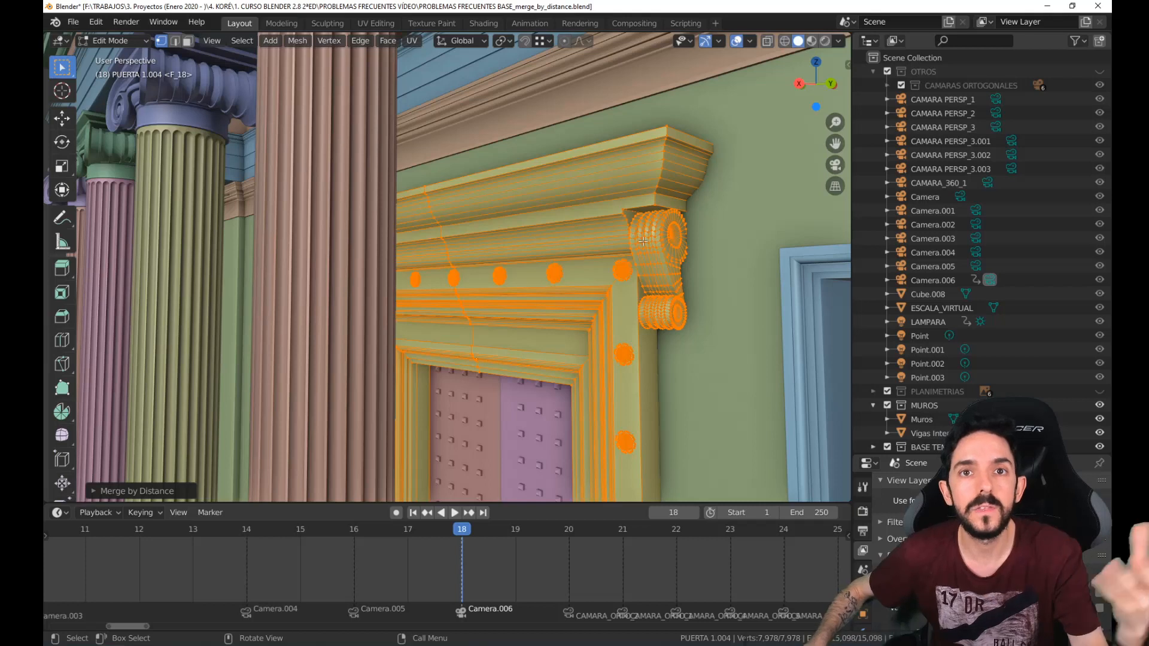
{"action": "left_click", "coordinate": [92, 492]}
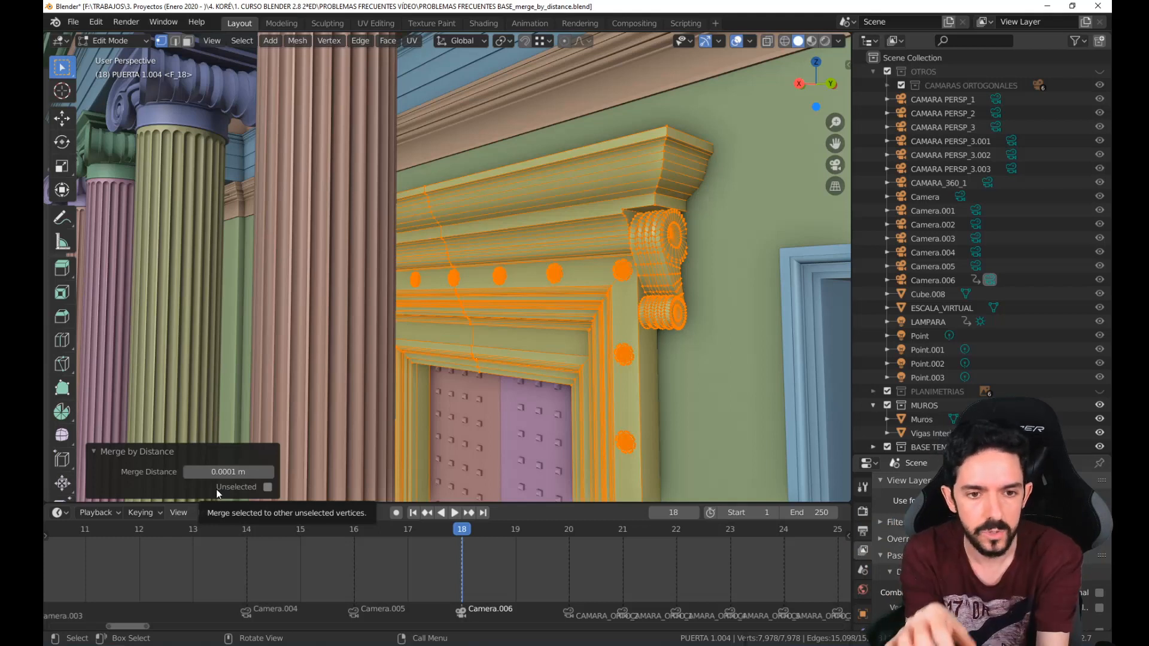
{"action": "left_click", "coordinate": [680, 5]}
Return to Object Mode and select all objects of the temple scene
{"action": "scroll", "coordinate": [529, 267], "scroll_direction": "down", "scroll_amount": 2}
{"action": "key", "text": "Tab"}
{"action": "key", "text": "Num_Lock"}
{"action": "key", "text": "Tab"}
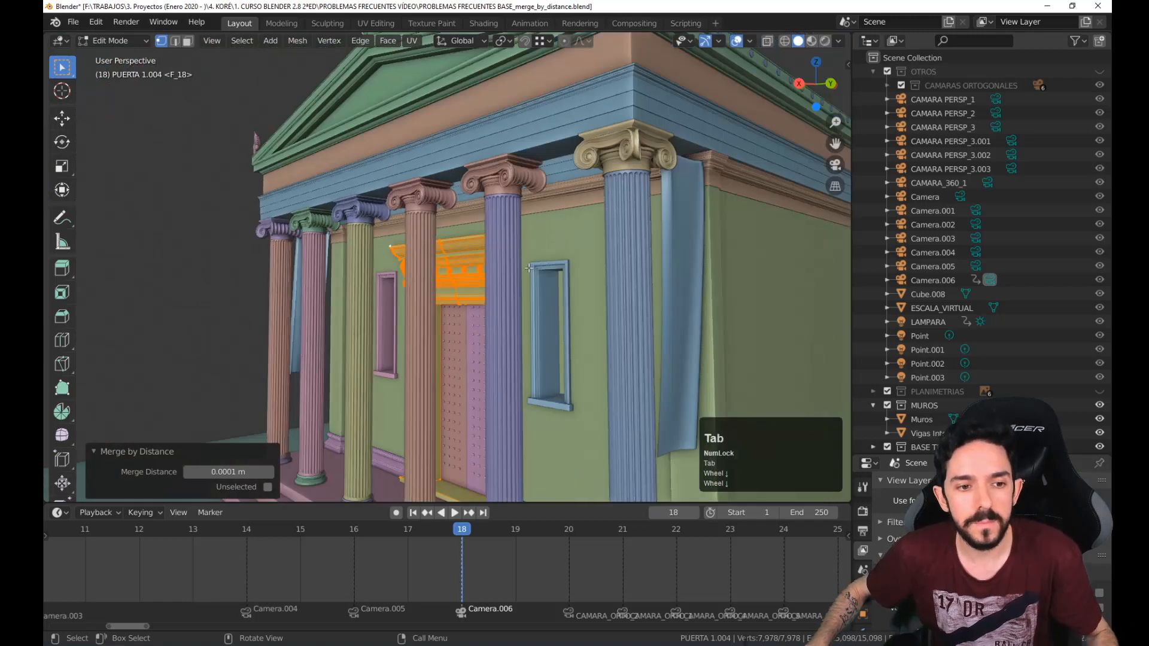
{"action": "scroll", "coordinate": [270, 201], "scroll_direction": "down", "scroll_amount": 6}
{"action": "scroll", "coordinate": [545, 293], "scroll_direction": "down", "scroll_amount": 1, "text": "shift"}
{"action": "scroll", "coordinate": [488, 271], "scroll_direction": "down", "scroll_amount": 1}
{"action": "middle_click_drag", "start_coordinate": [546, 293], "coordinate": [582, 309], "text": "shift"}
{"action": "key", "text": "a"}
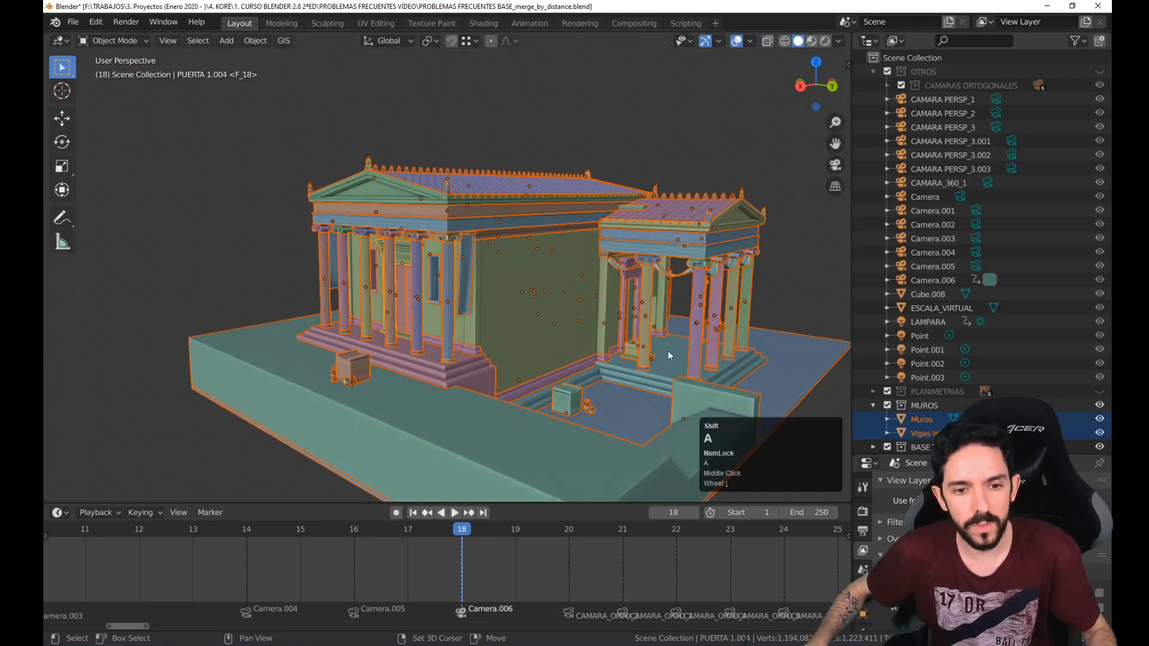
Put all selected objects into Edit Mode, select all their vertices and merge them by distance
{"action": "middle_click_drag", "start_coordinate": [670, 356], "coordinate": [598, 337]}
{"action": "key", "text": "Tab"}
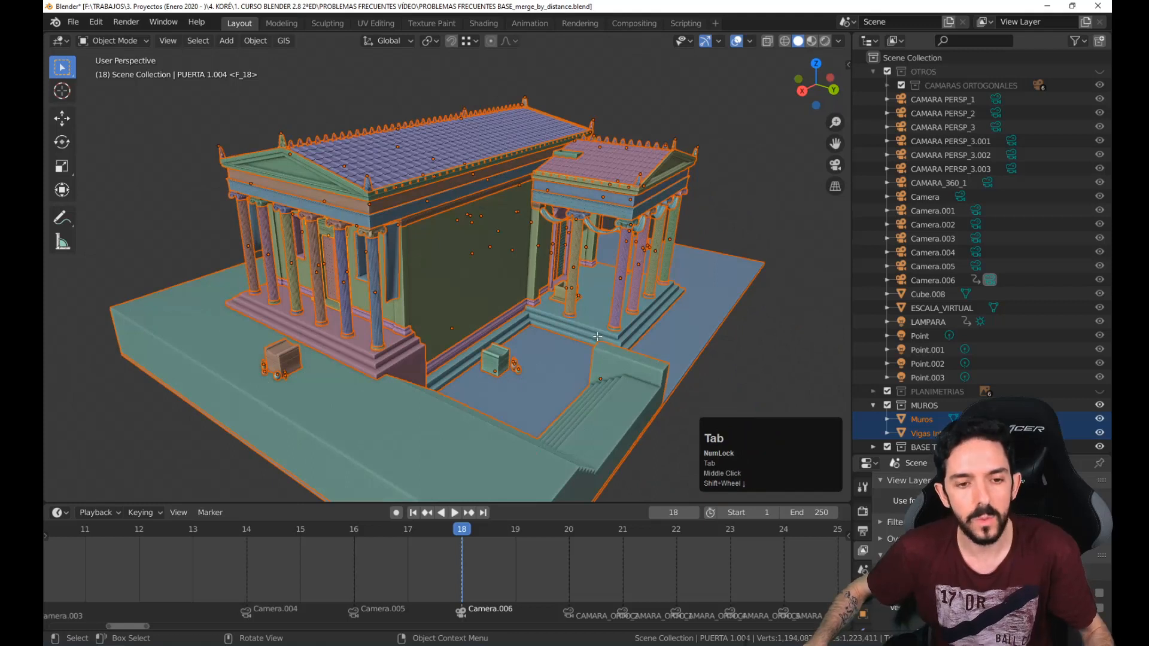
{"action": "middle_click_drag", "start_coordinate": [609, 332], "coordinate": [608, 295], "text": "shift"}
{"action": "key", "text": "a"}
{"action": "scroll", "coordinate": [608, 295], "scroll_direction": "up", "scroll_amount": 2}
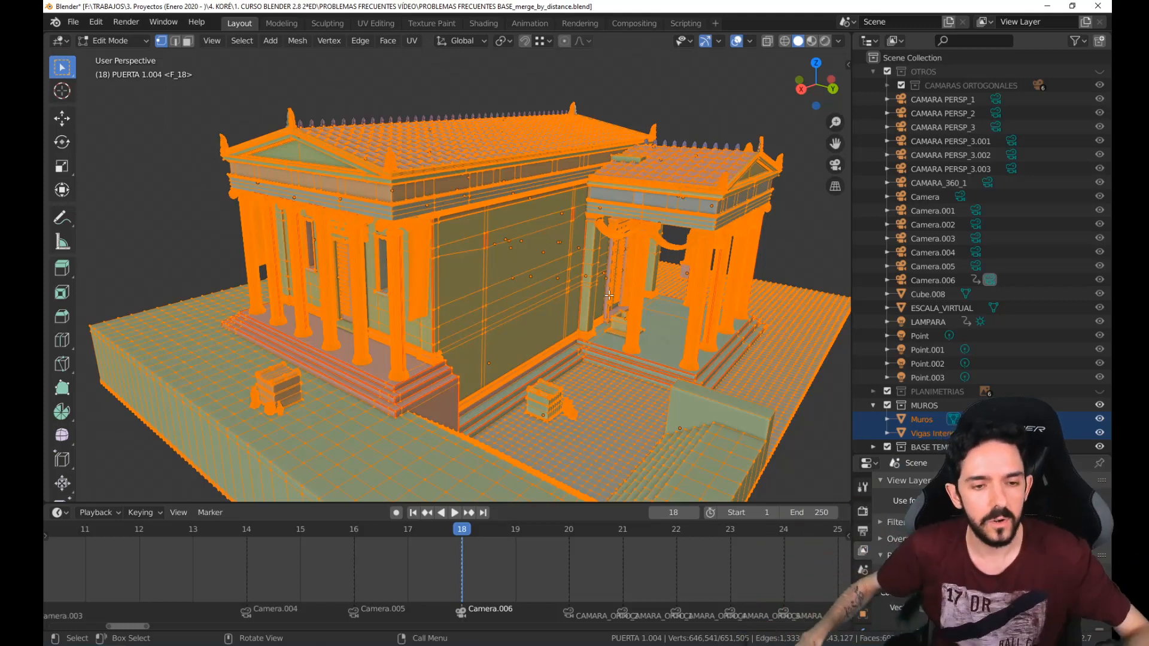
{"action": "right_click", "coordinate": [378, 133]}
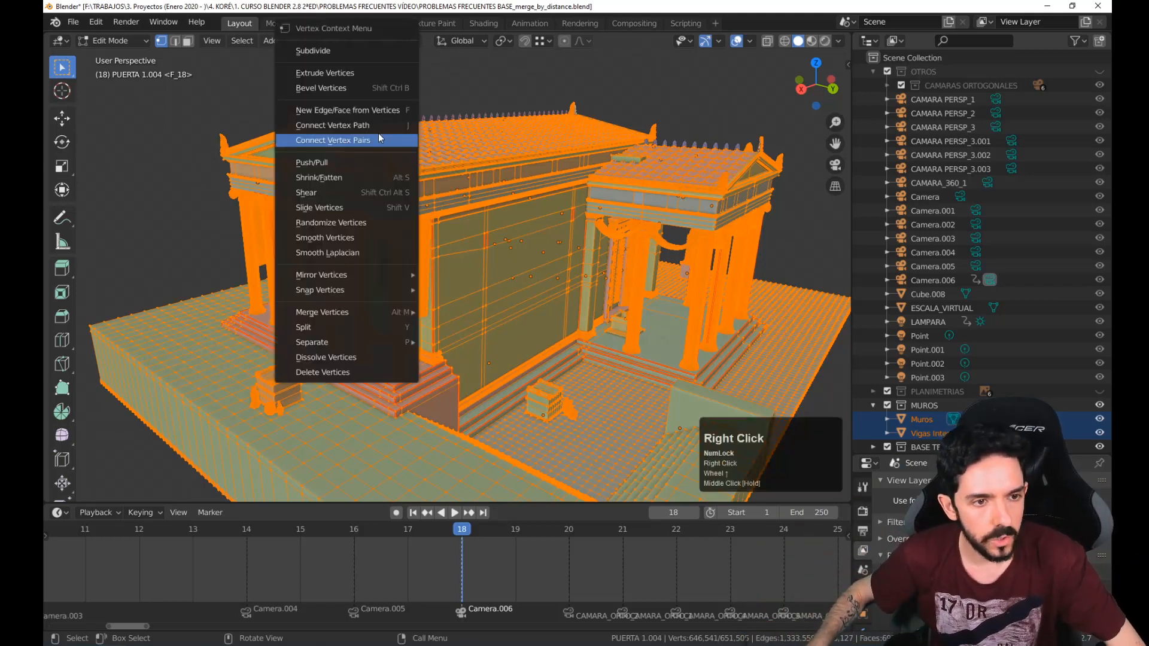
{"action": "mouse_move", "coordinate": [389, 312]}
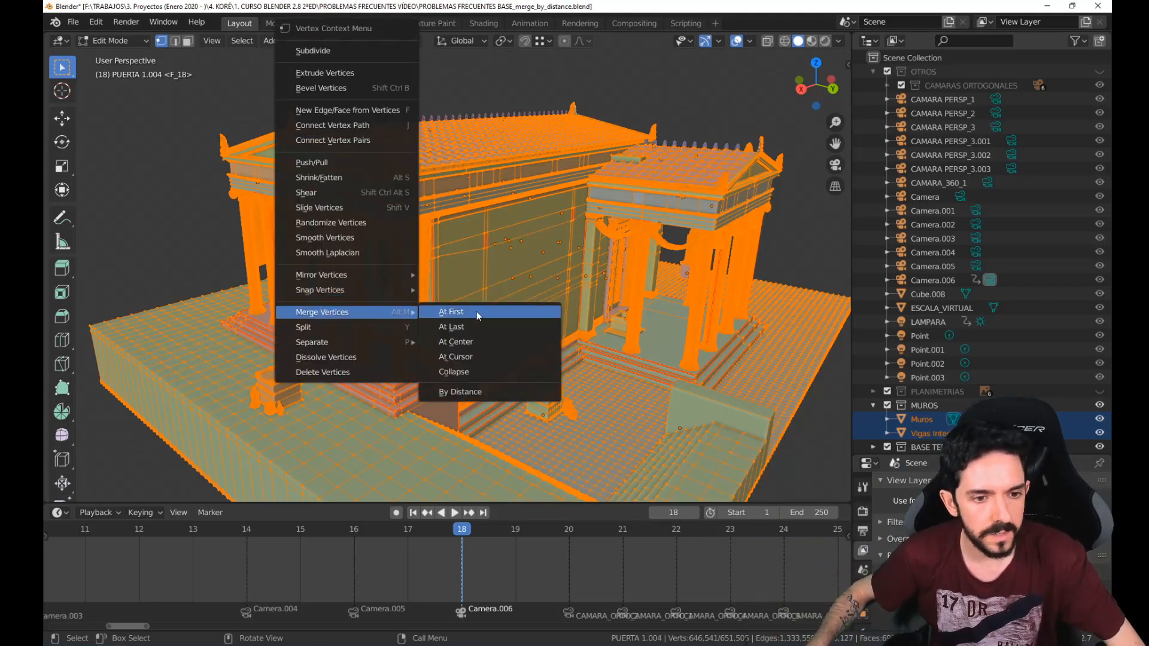
{"action": "left_click", "coordinate": [465, 390]}
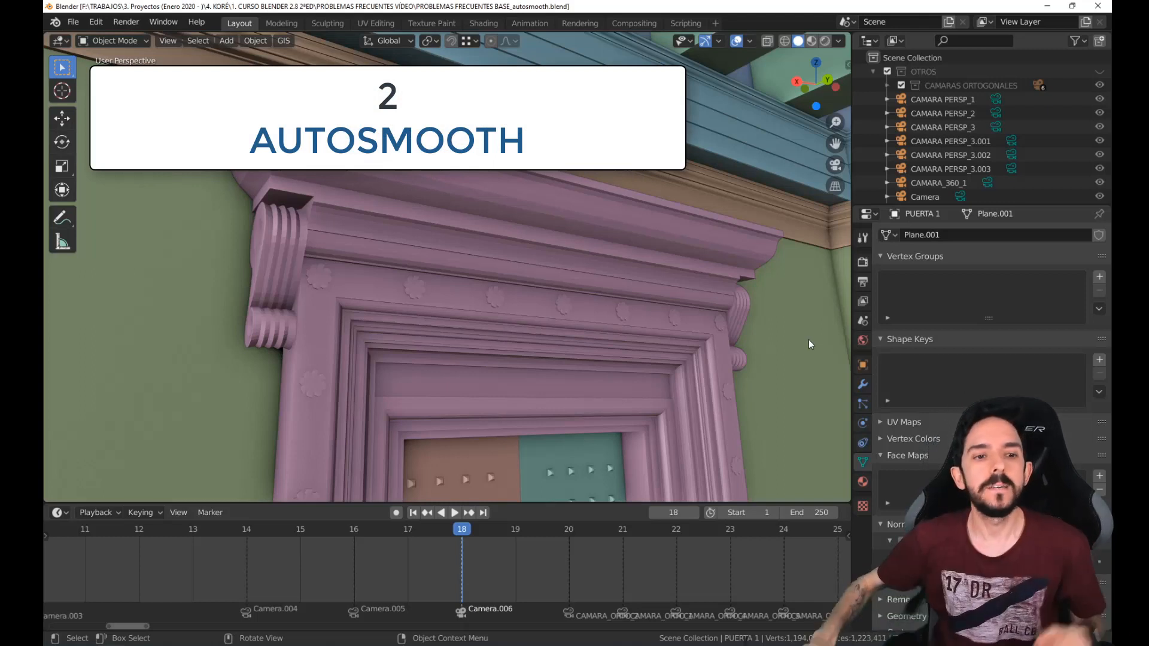
Select the door frame object and apply Shade Smooth to it
{"action": "left_click", "coordinate": [569, 272]}
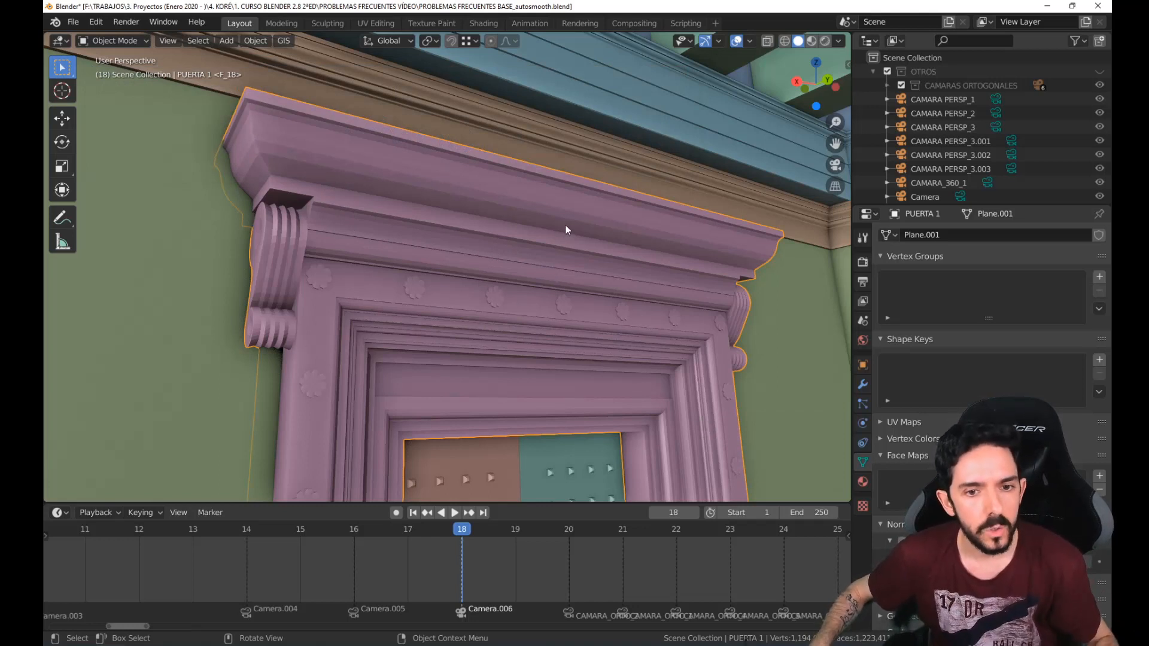
{"action": "middle_click_drag", "start_coordinate": [628, 235], "coordinate": [346, 136]}
{"action": "scroll", "coordinate": [353, 242], "scroll_direction": "up", "scroll_amount": 3}
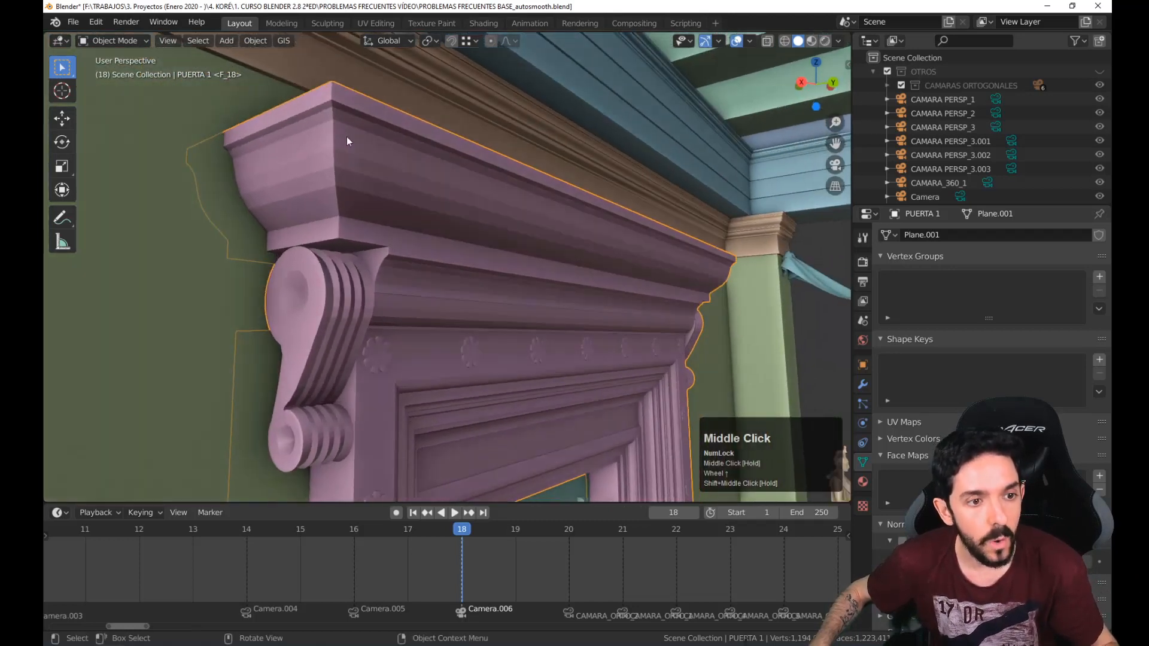
{"action": "middle_click_drag", "start_coordinate": [606, 299], "coordinate": [593, 292]}
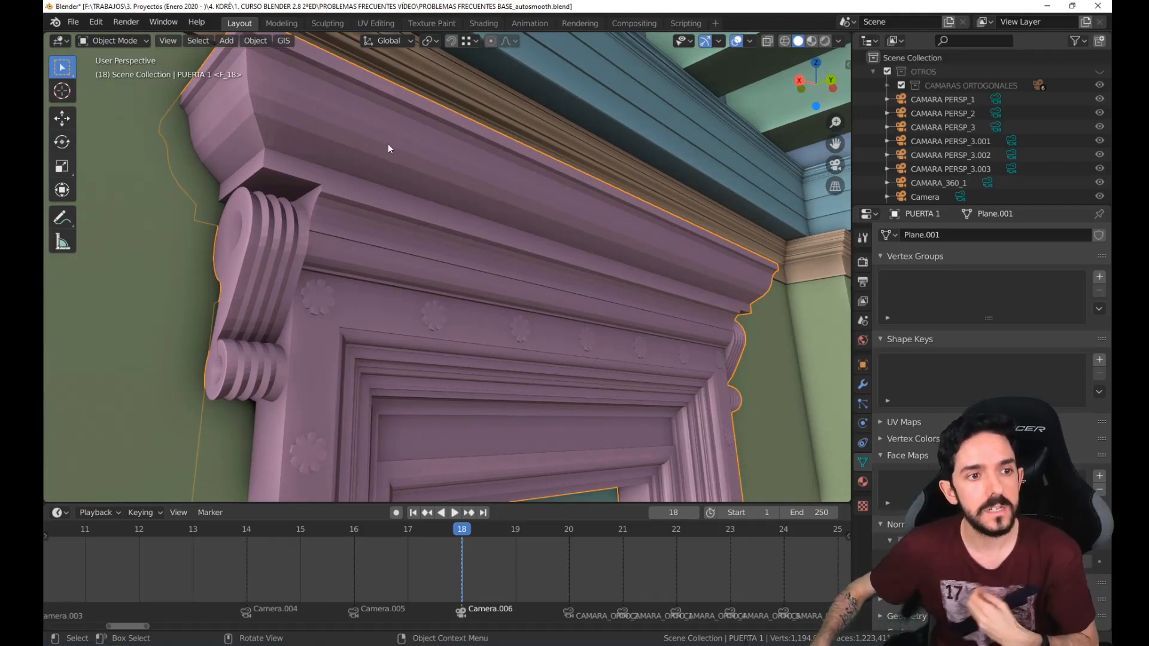
{"action": "right_click", "coordinate": [346, 127]}
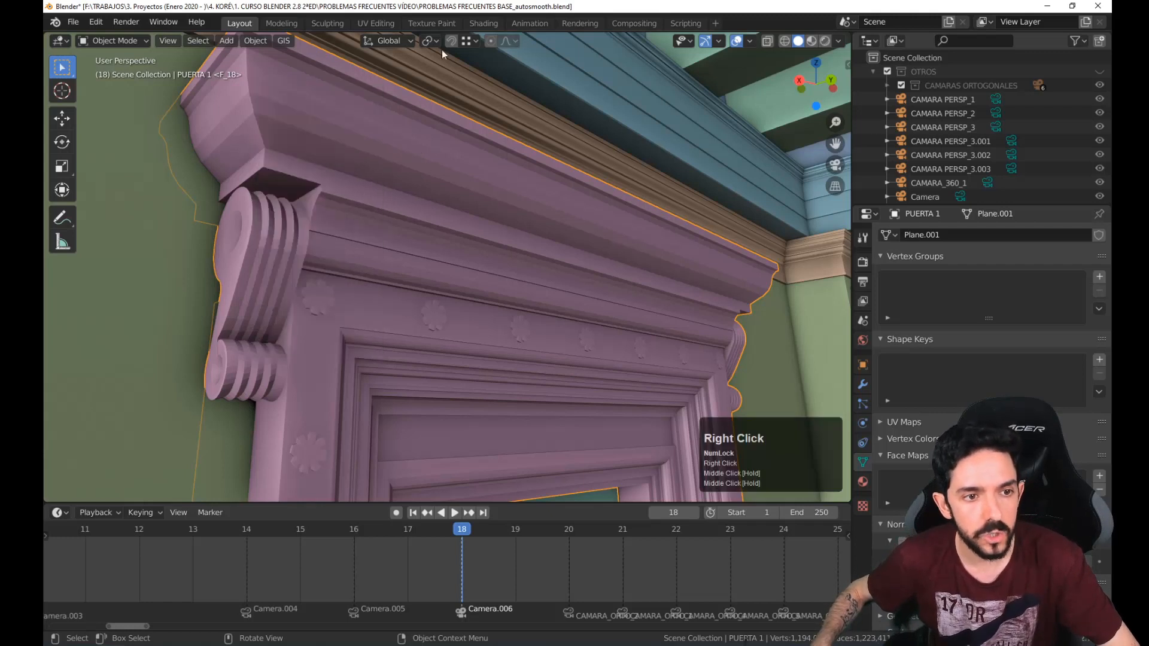
{"action": "right_click", "coordinate": [386, 147]}
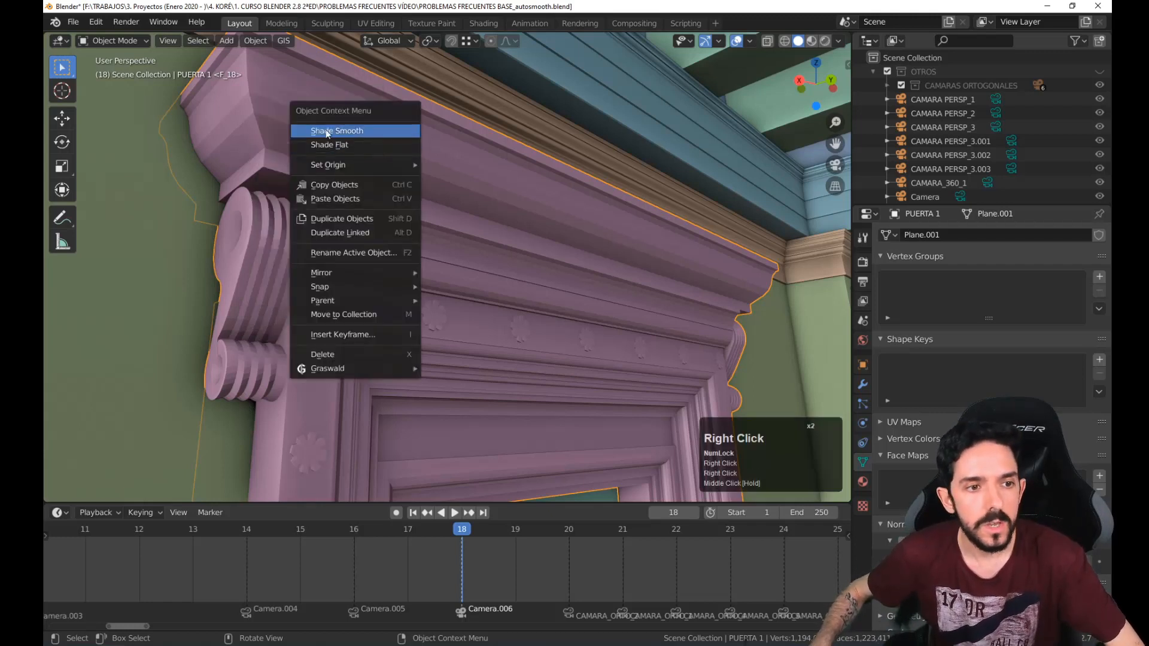
{"action": "left_click", "coordinate": [354, 133]}
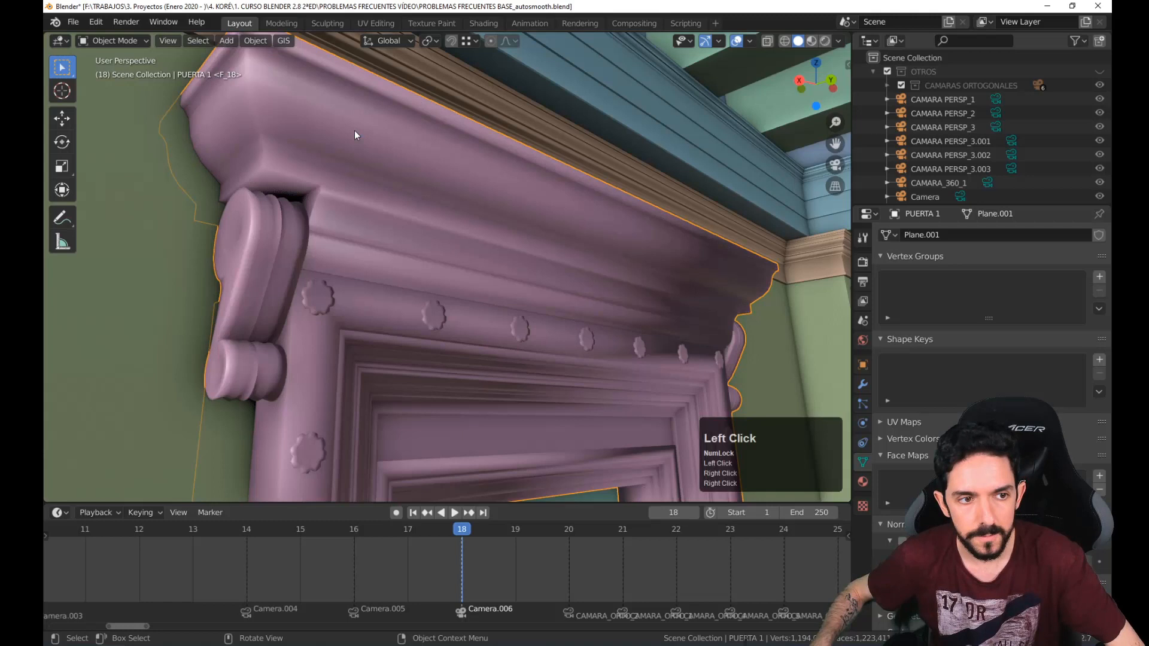
Examine the smooth-shaded door frame, checking the cornice, scroll brackets and mouldings for shading artefacts
{"action": "scroll", "coordinate": [650, 287], "scroll_direction": "down", "scroll_amount": 2}
{"action": "mouse_move", "coordinate": [651, 361]}
{"action": "middle_mouse_down"}
{"action": "mouse_move", "coordinate": [587, 335]}
{"action": "mouse_move", "coordinate": [645, 362]}
{"action": "middle_mouse_up"}
{"action": "scroll", "coordinate": [590, 337], "scroll_direction": "down", "scroll_amount": 1}
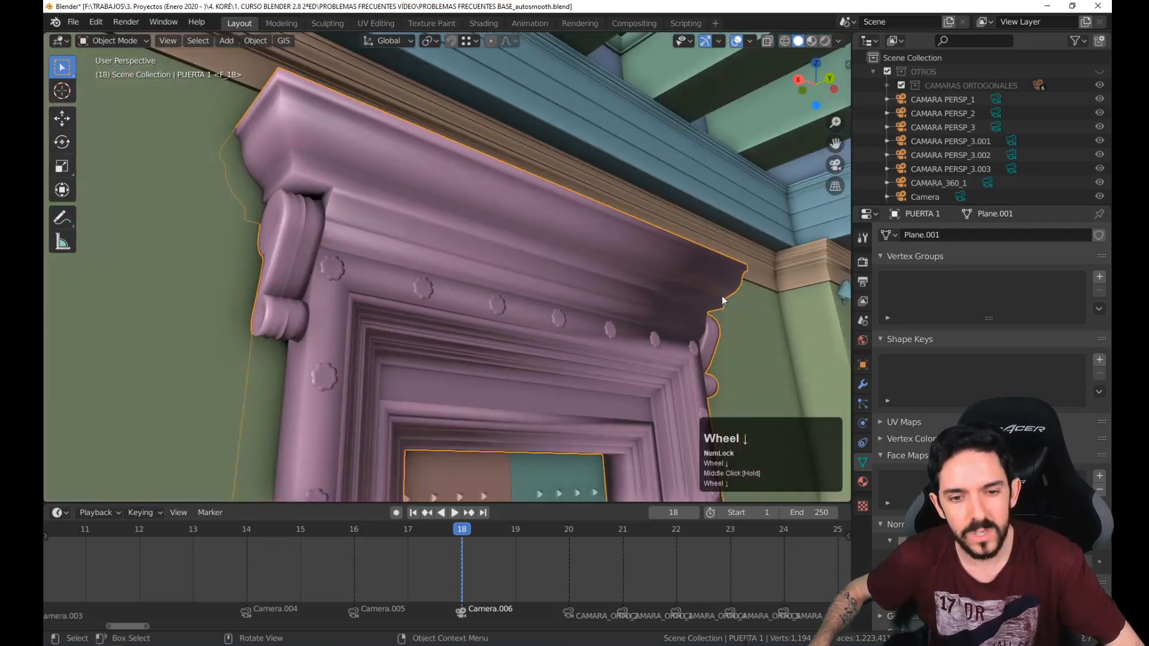
{"action": "middle_click_drag", "start_coordinate": [322, 244], "coordinate": [318, 195]}
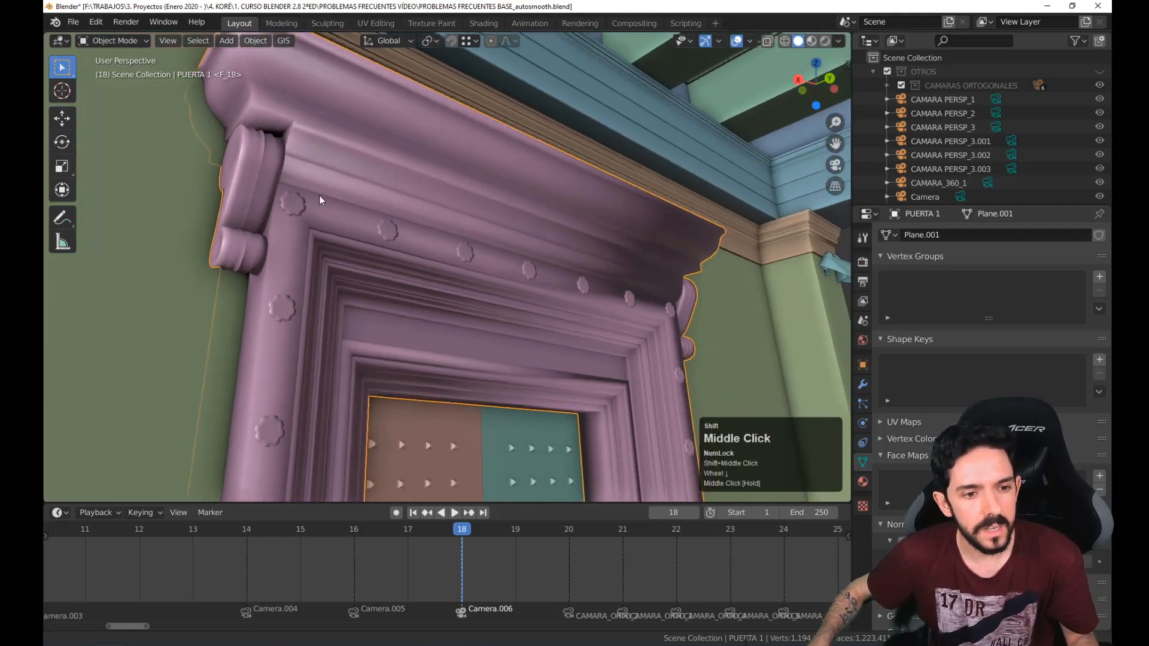
{"action": "scroll", "coordinate": [401, 262], "scroll_direction": "down", "scroll_amount": 2}
{"action": "middle_click_drag", "start_coordinate": [401, 262], "coordinate": [555, 251]}
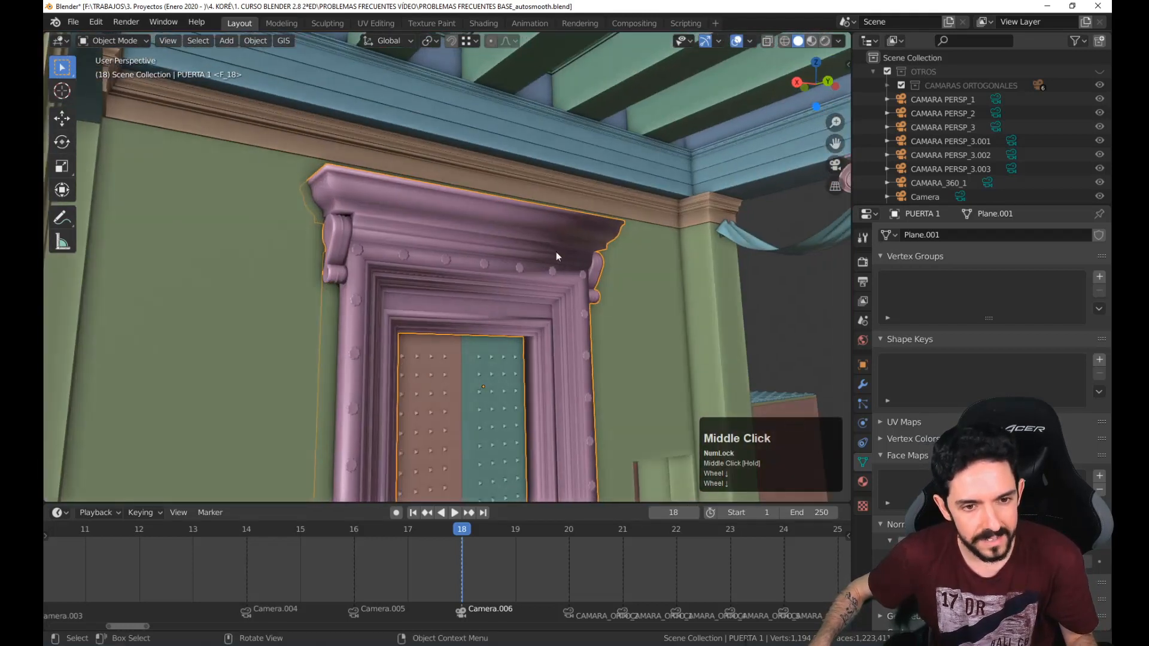
{"action": "scroll", "coordinate": [553, 311], "scroll_direction": "down", "scroll_amount": 5}
{"action": "mouse_move", "coordinate": [551, 323]}
{"action": "middle_mouse_down"}
{"action": "mouse_move", "coordinate": [466, 326]}
{"action": "mouse_move", "coordinate": [540, 328]}
{"action": "mouse_move", "coordinate": [543, 317]}
{"action": "middle_mouse_up"}
{"action": "scroll", "coordinate": [531, 301], "scroll_direction": "up", "scroll_amount": 7}
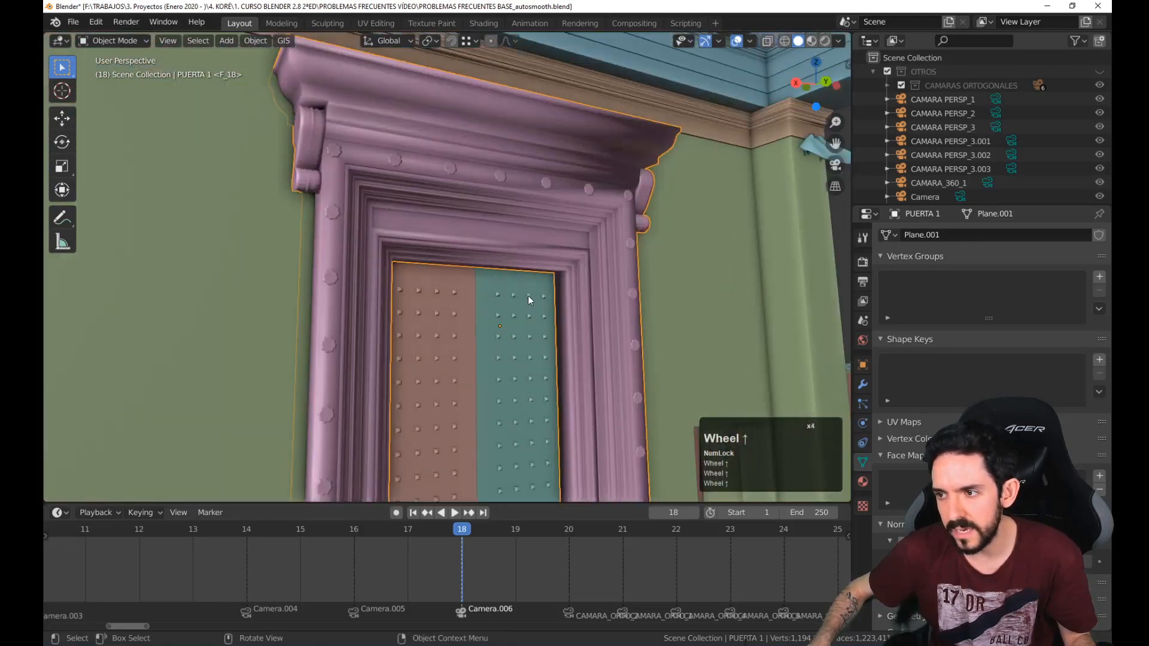
{"action": "middle_click_drag", "start_coordinate": [552, 243], "coordinate": [494, 249], "text": "shift"}
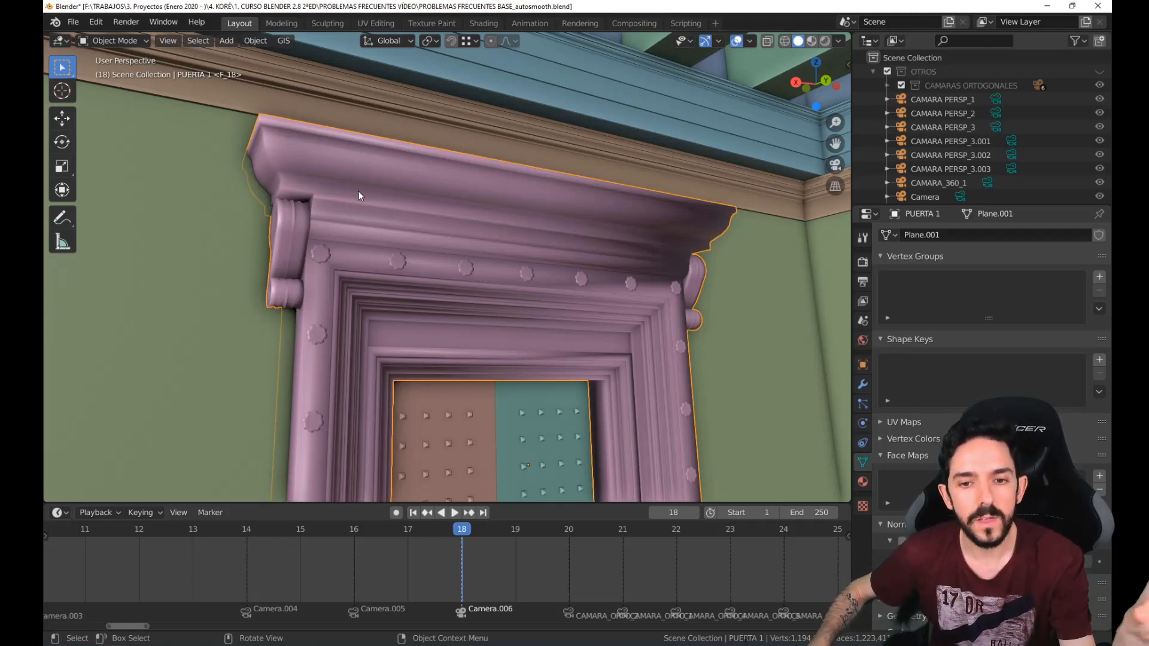
Enable Auto Smooth in the door mesh's normals settings, comparing the shading with and without it, and adjust the smoothing angle
{"action": "left_click", "coordinate": [862, 237]}
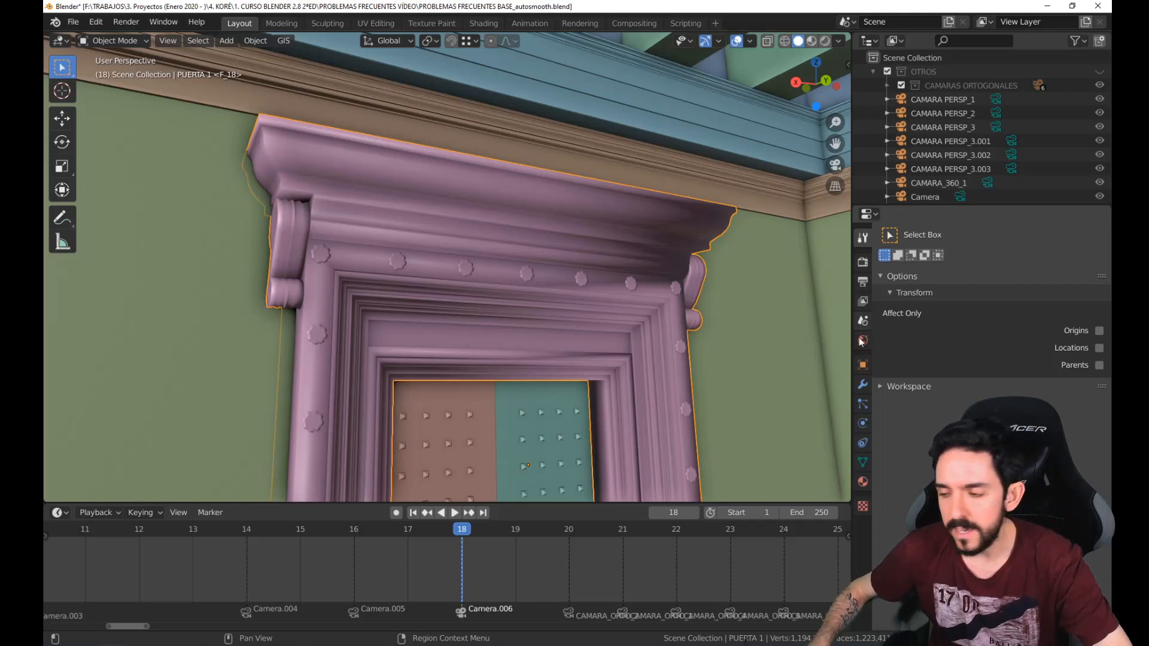
{"action": "double_click", "coordinate": [704, 508]}
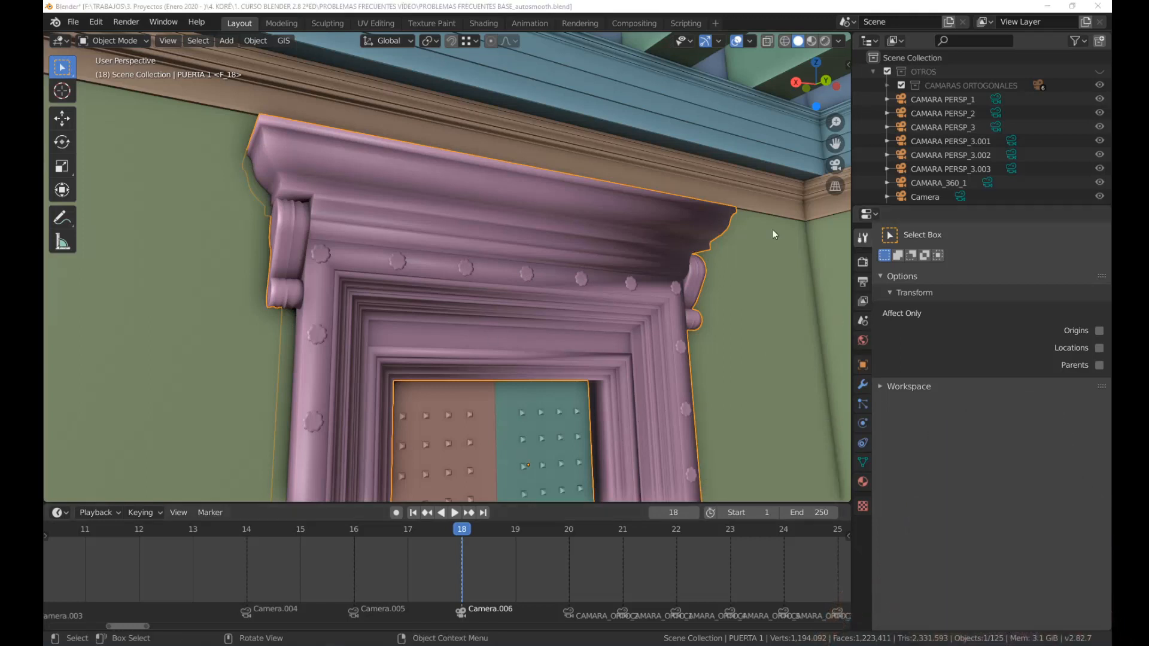
{"action": "left_click", "coordinate": [862, 463]}
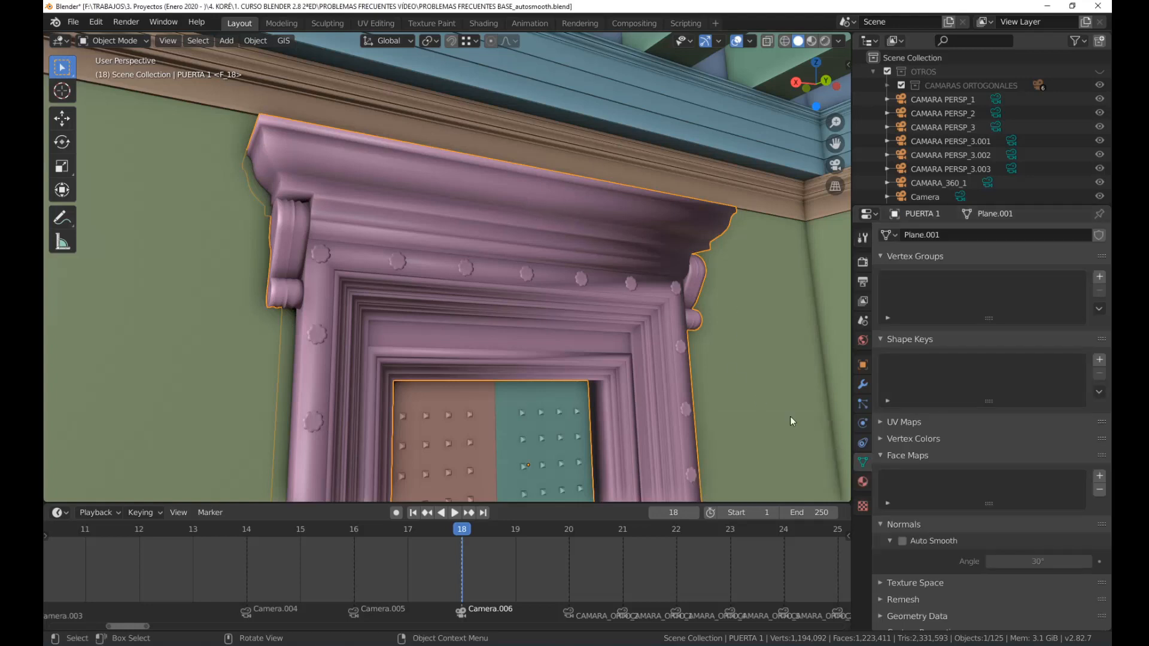
{"action": "scroll", "coordinate": [1028, 468], "scroll_direction": "down", "scroll_amount": 3}
{"action": "left_click", "coordinate": [880, 516]}
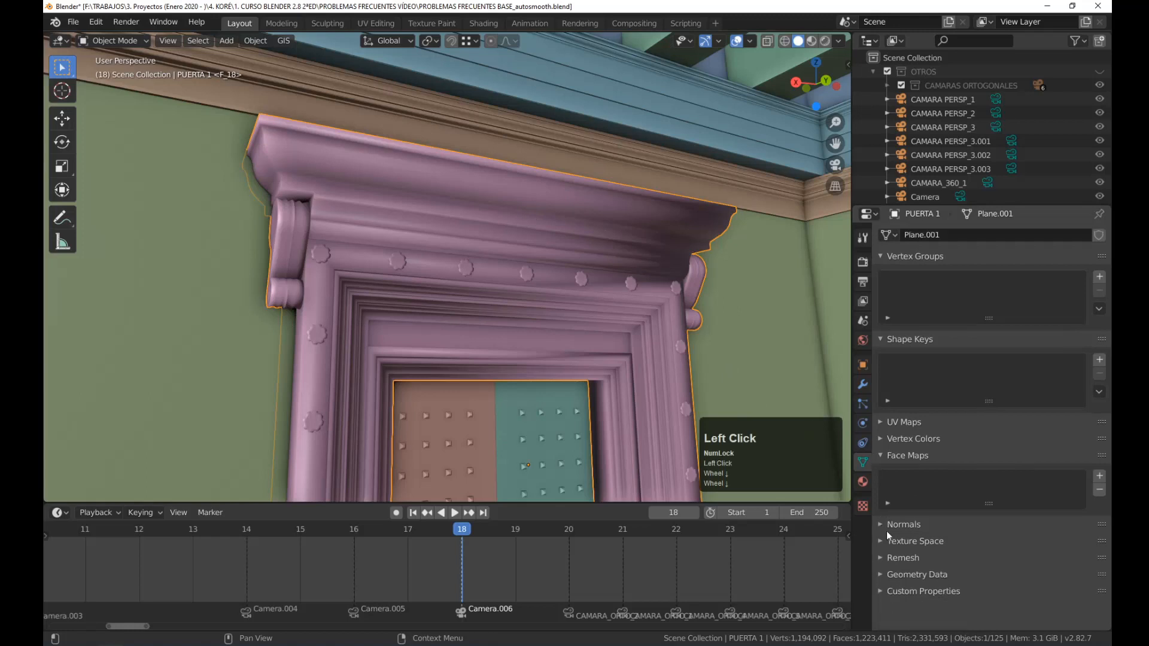
{"action": "left_click", "coordinate": [889, 524]}
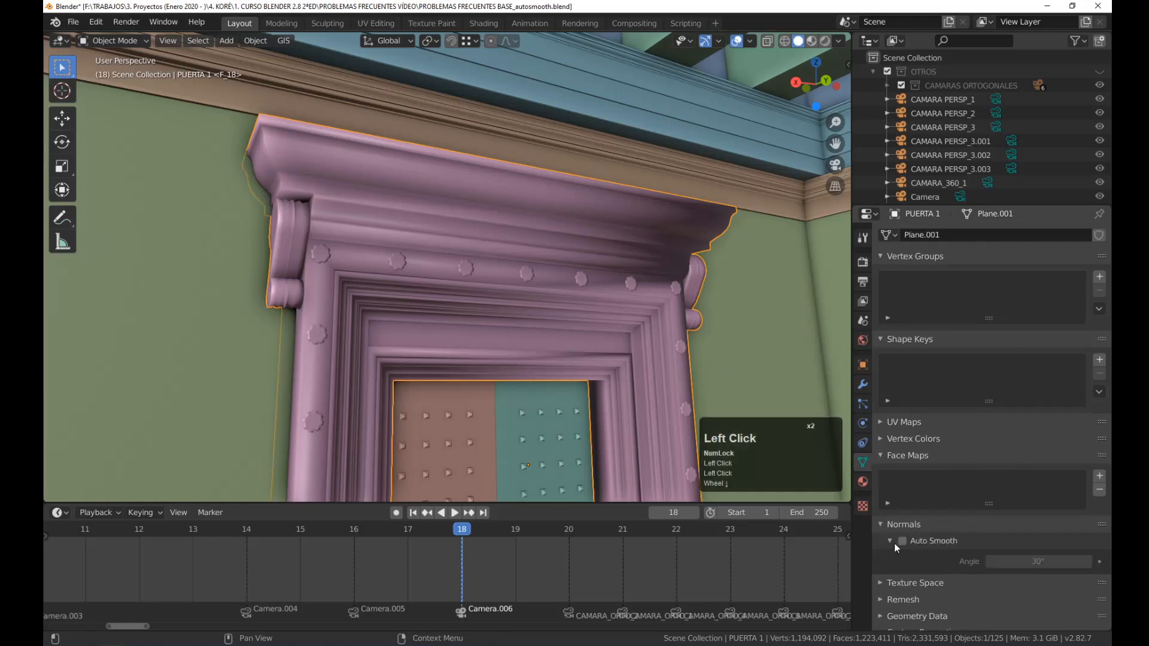
{"action": "left_click", "coordinate": [903, 541]}
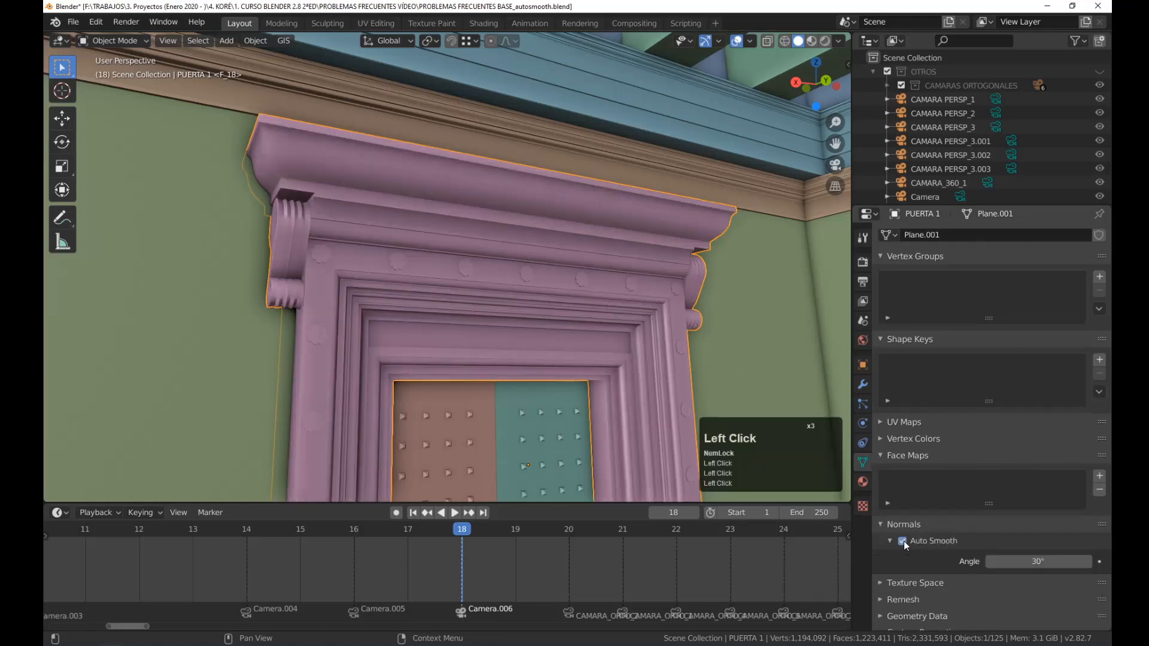
{"action": "left_click", "coordinate": [903, 540]}
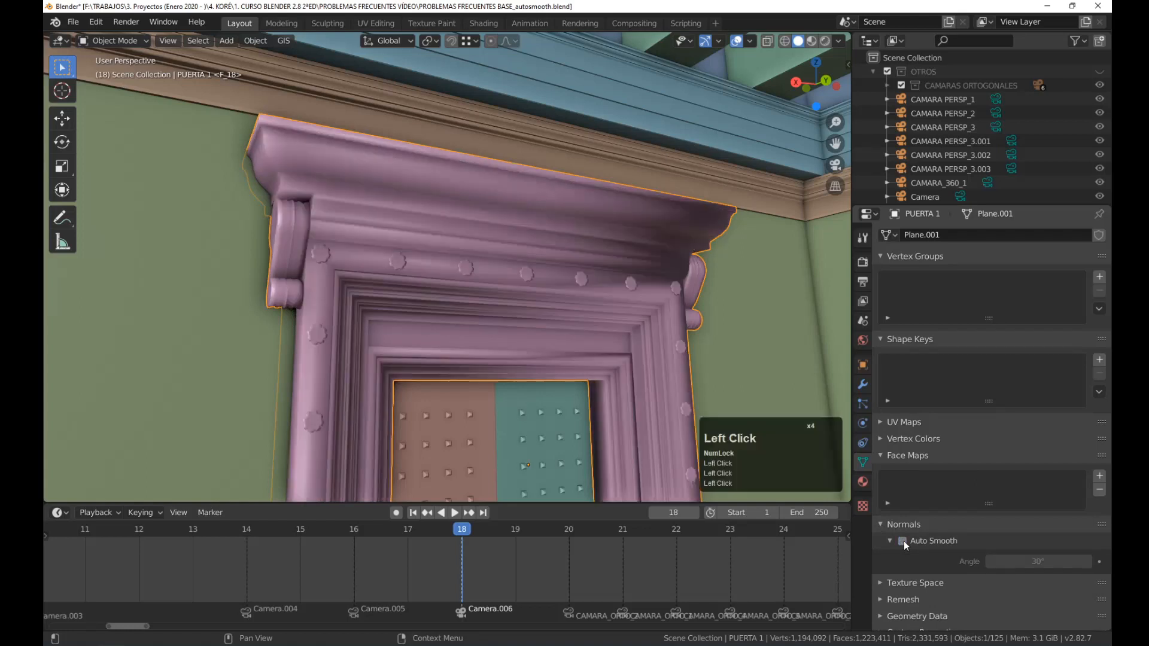
{"action": "left_click", "coordinate": [903, 541]}
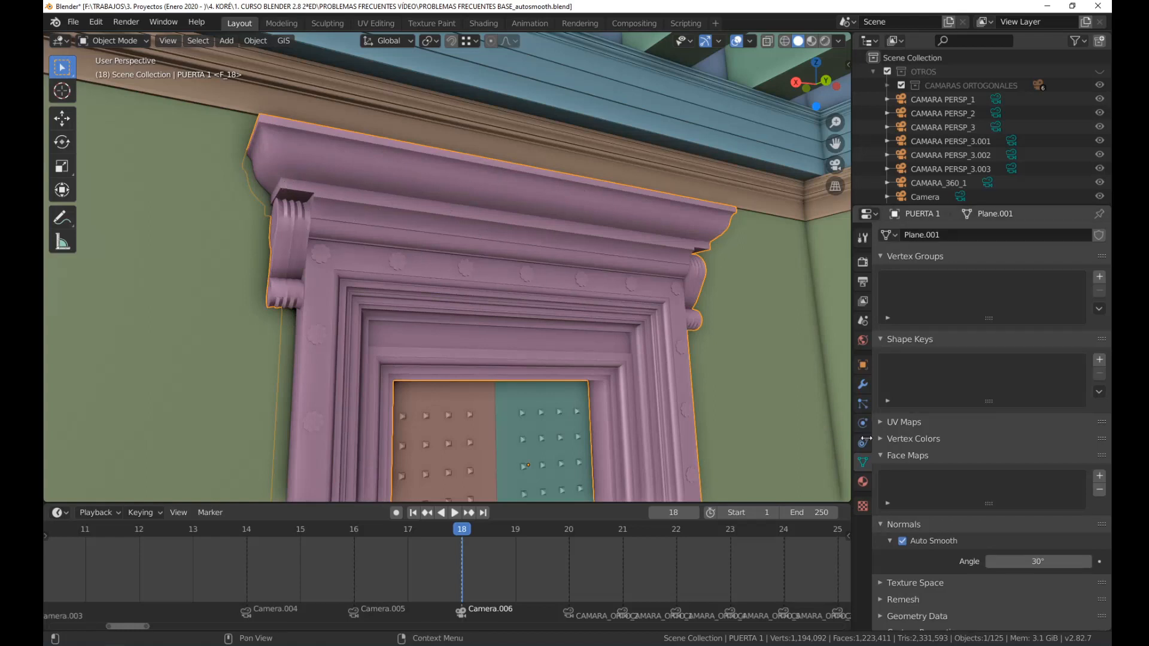
{"action": "mouse_move", "coordinate": [1038, 561]}
{"action": "left_mouse_down"}
{"action": "mouse_move", "coordinate": [1107, 561]}
{"action": "mouse_move", "coordinate": [981, 562]}
{"action": "mouse_move", "coordinate": [1022, 561]}
{"action": "left_mouse_up"}
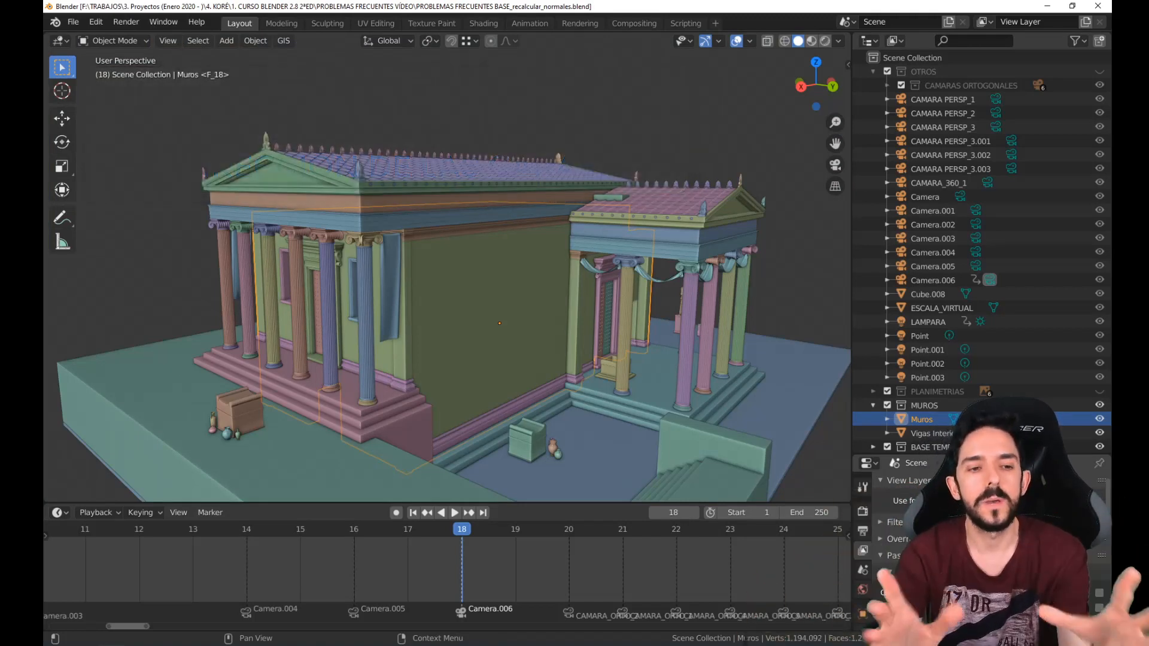
Select the temple's Muros object and put it into Edit Mode
{"action": "left_click", "coordinate": [440, 287]}
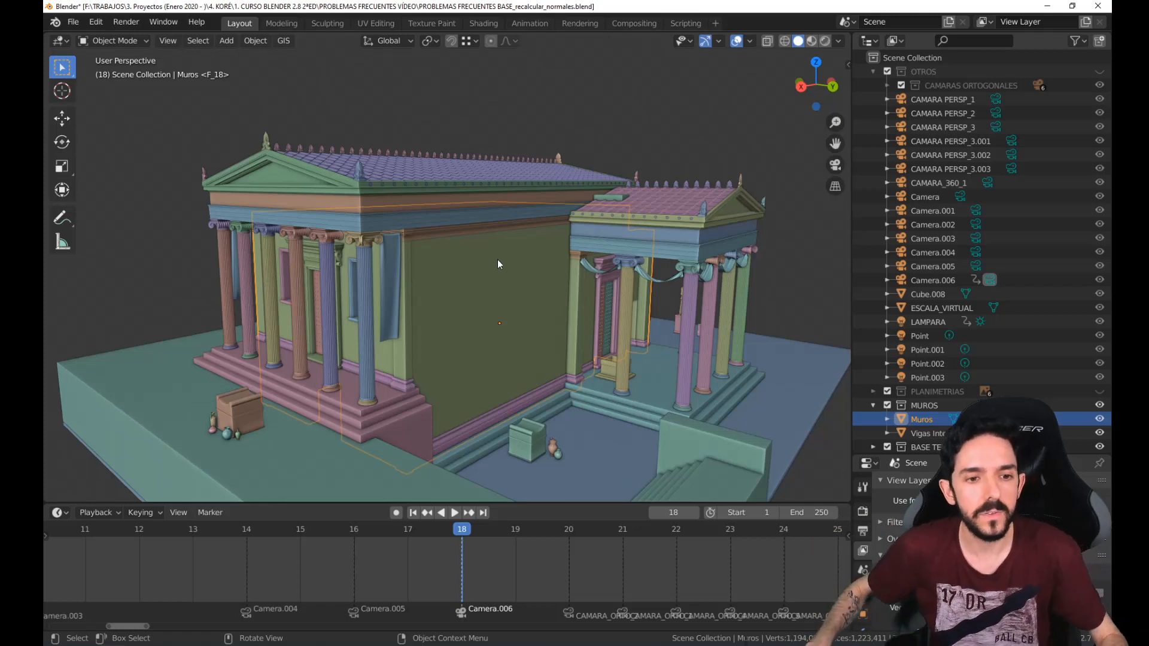
{"action": "scroll", "coordinate": [500, 274], "scroll_direction": "up", "scroll_amount": 3}
{"action": "left_click", "coordinate": [526, 335]}
{"action": "middle_click_drag", "start_coordinate": [552, 362], "coordinate": [465, 318]}
{"action": "key", "text": "Tab"}
{"action": "scroll", "coordinate": [539, 323], "scroll_direction": "down", "scroll_amount": 2}
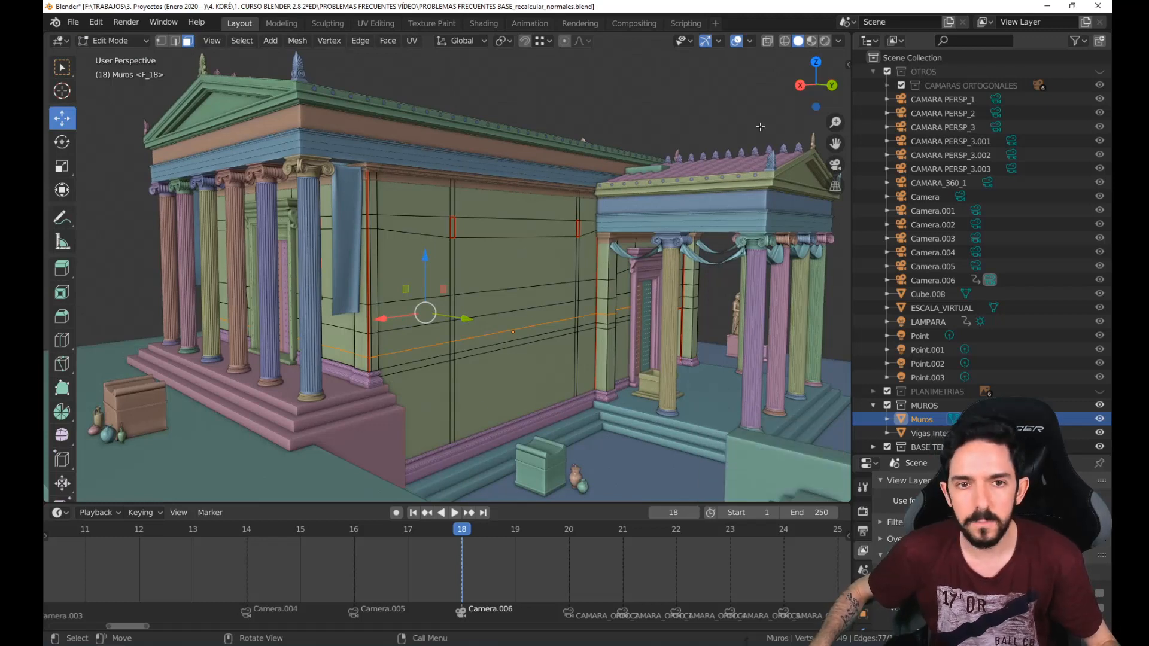
Display the walls' face normals as lines in the viewport overlays with a size of 0.18
{"action": "left_click", "coordinate": [749, 41]}
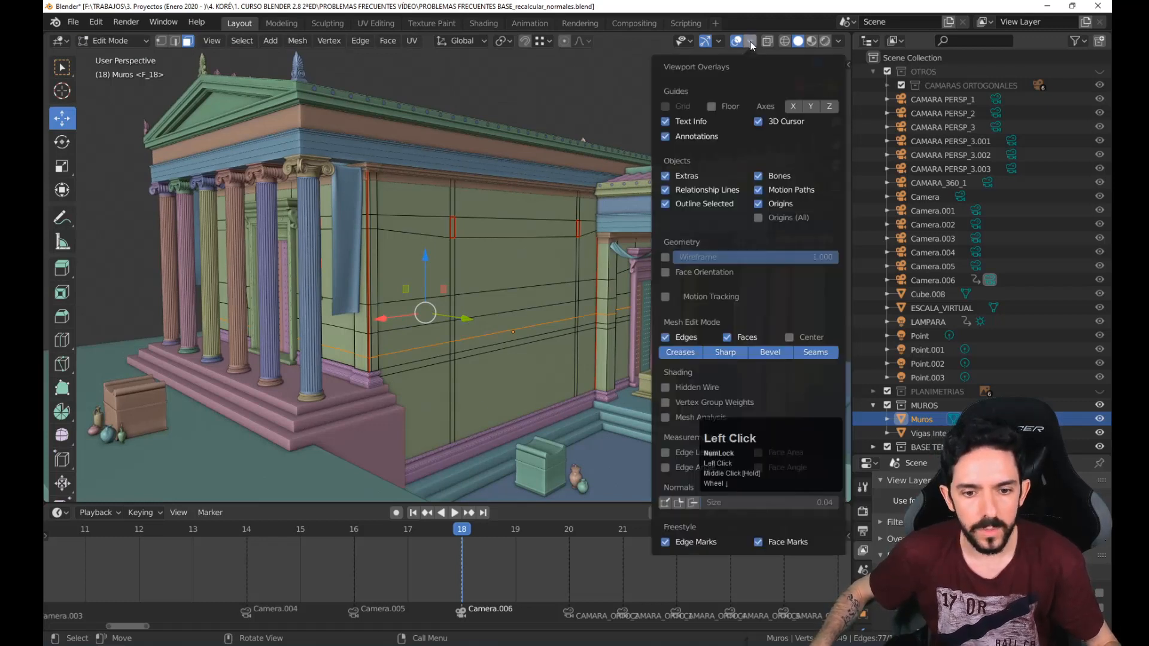
{"action": "left_click", "coordinate": [751, 43]}
{"action": "left_click", "coordinate": [751, 44]}
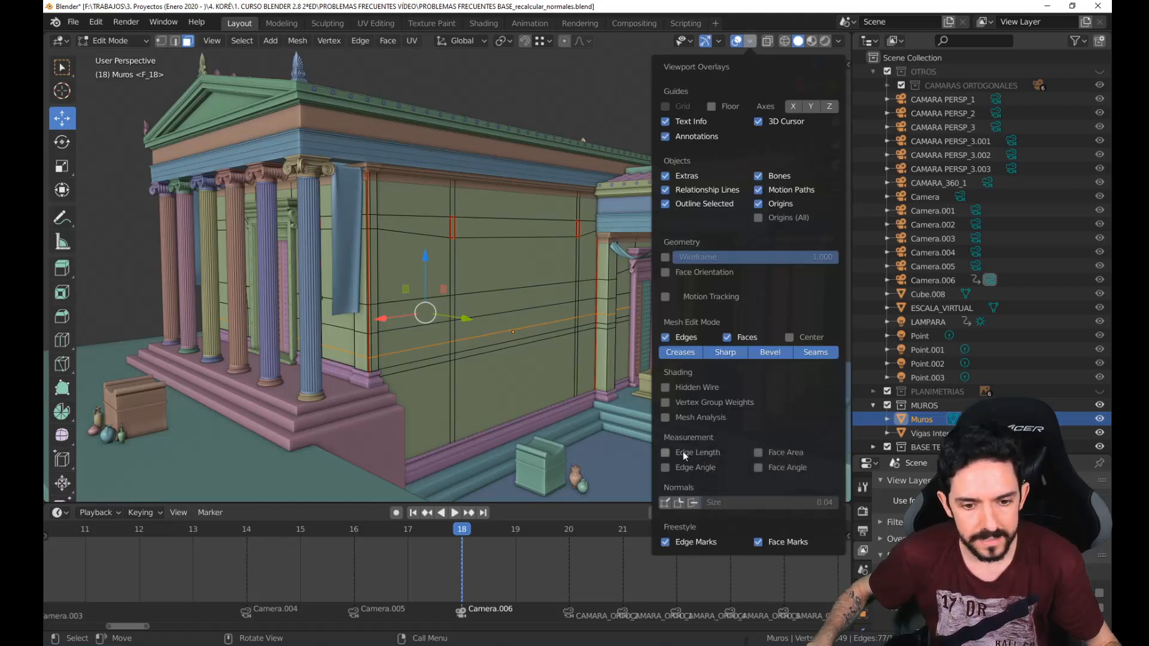
{"action": "left_click", "coordinate": [693, 504]}
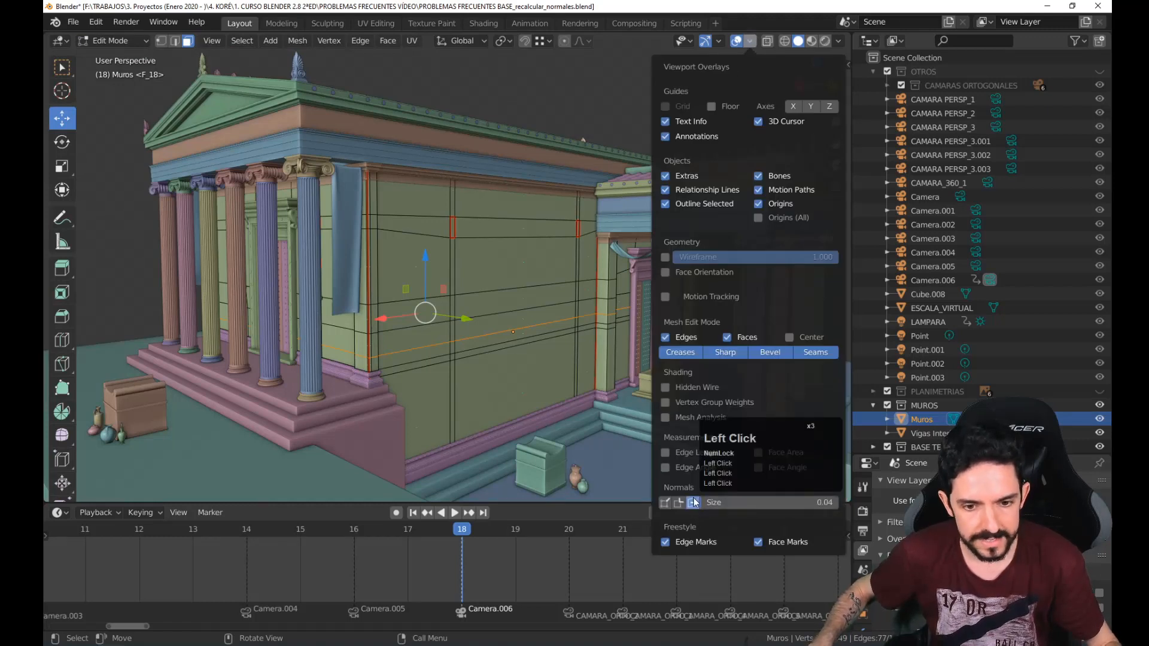
{"action": "mouse_move", "coordinate": [706, 502]}
{"action": "left_mouse_down"}
{"action": "mouse_move", "coordinate": [745, 503]}
{"action": "mouse_move", "coordinate": [714, 502]}
{"action": "left_mouse_up"}
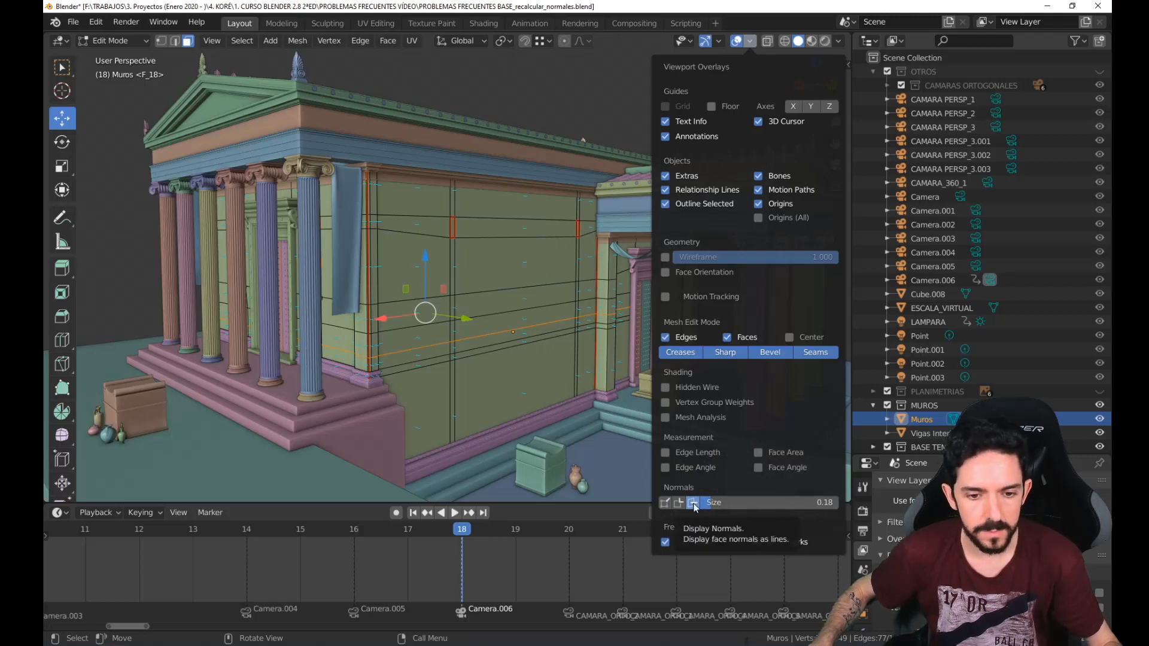
Examine the direction of the wall's face normal lines from outside and inside the temple
{"action": "scroll", "coordinate": [544, 298], "scroll_direction": "up", "scroll_amount": 5}
{"action": "middle_click_drag", "start_coordinate": [544, 297], "coordinate": [544, 297]}
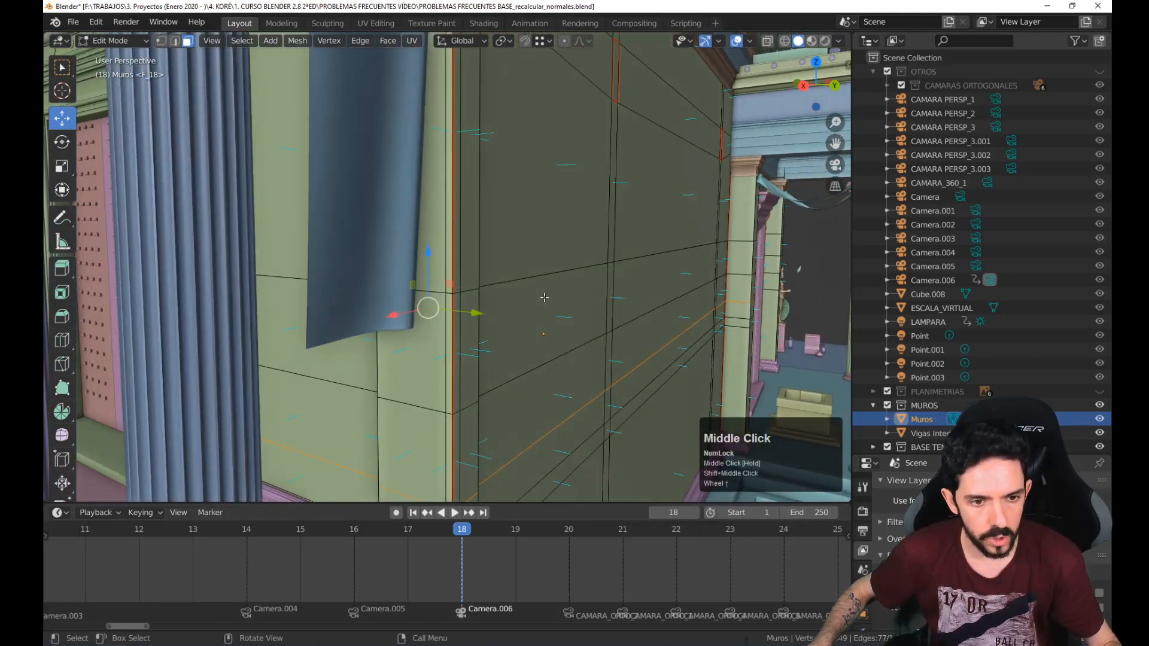
{"action": "scroll", "coordinate": [654, 278], "scroll_direction": "down", "scroll_amount": 2}
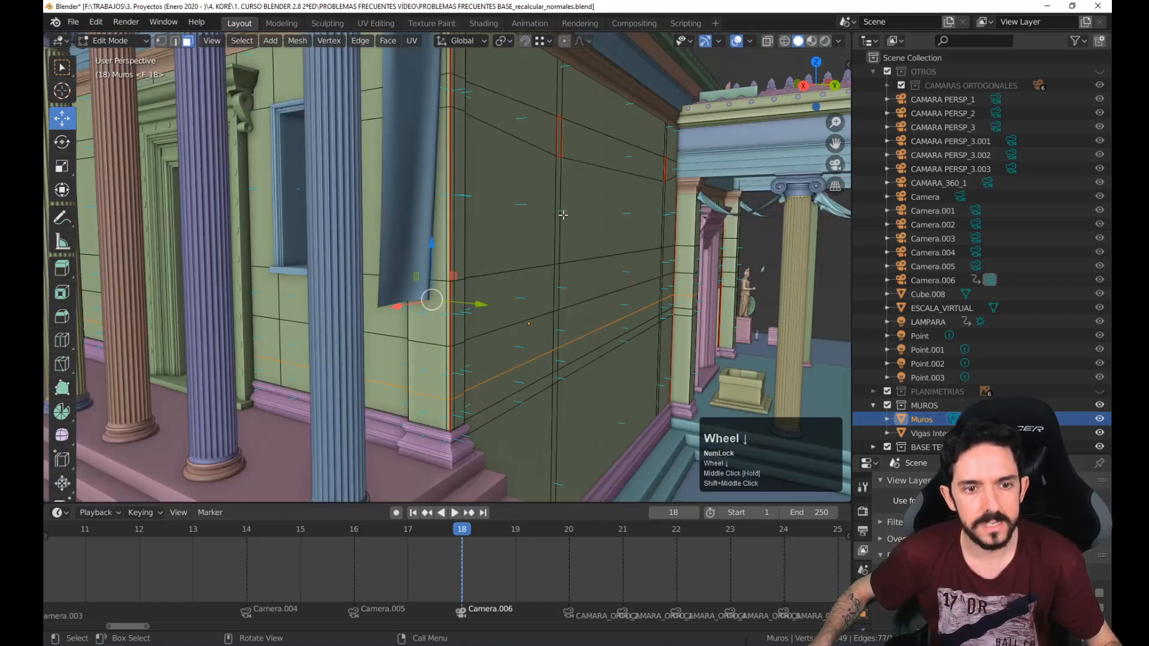
{"action": "scroll", "coordinate": [563, 215], "scroll_direction": "up", "scroll_amount": 3}
{"action": "middle_click_drag", "start_coordinate": [664, 275], "coordinate": [678, 279], "text": "shift"}
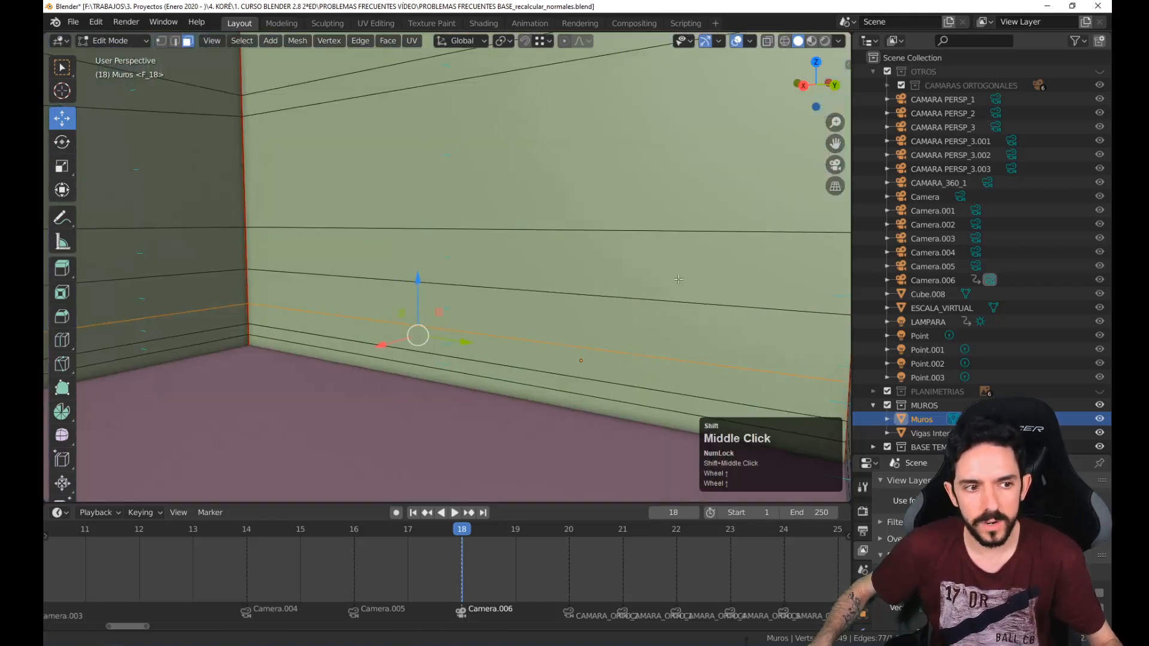
{"action": "scroll", "coordinate": [605, 264], "scroll_direction": "down", "scroll_amount": 3}
{"action": "middle_click_drag", "start_coordinate": [607, 266], "coordinate": [648, 265]}
{"action": "scroll", "coordinate": [614, 266], "scroll_direction": "up", "scroll_amount": 1}
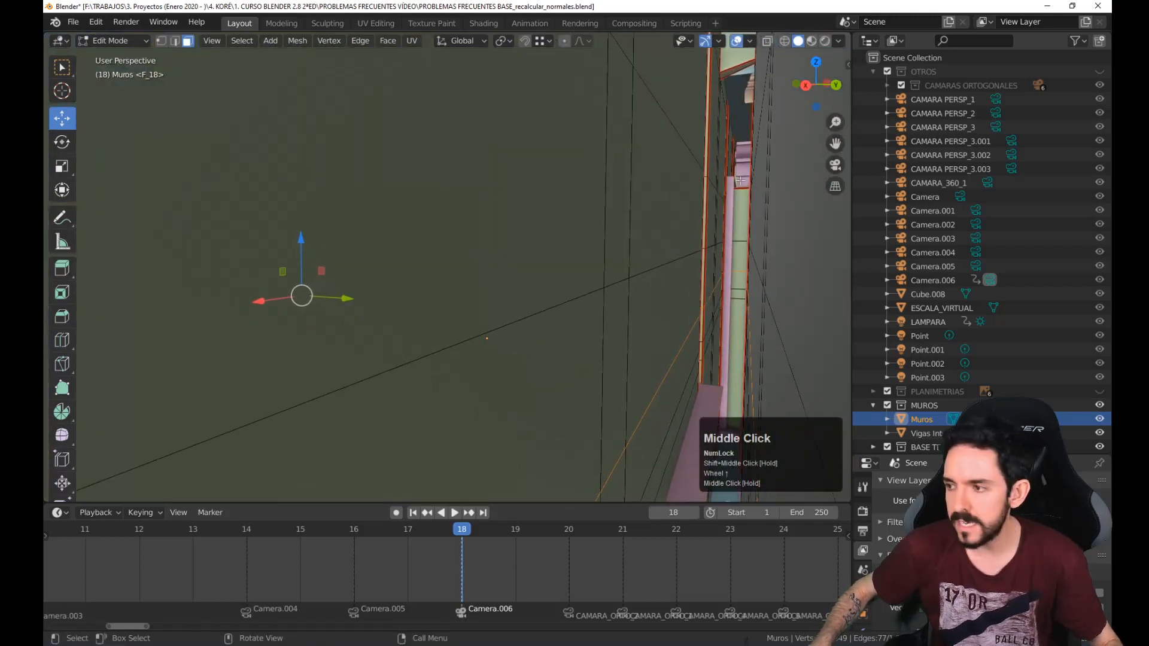
{"action": "middle_click_drag", "start_coordinate": [749, 278], "coordinate": [649, 270], "text": "shift"}
{"action": "scroll", "coordinate": [648, 269], "scroll_direction": "down", "scroll_amount": 1, "text": "shift"}
{"action": "scroll", "coordinate": [647, 269], "scroll_direction": "down", "scroll_amount": 2}
{"action": "scroll", "coordinate": [648, 269], "scroll_direction": "down", "scroll_amount": 3}
{"action": "middle_click_drag", "start_coordinate": [507, 233], "coordinate": [574, 284], "text": "shift"}
{"action": "middle_click_drag", "start_coordinate": [539, 319], "coordinate": [536, 269]}
{"action": "scroll", "coordinate": [512, 325], "scroll_direction": "up", "scroll_amount": 3}
{"action": "scroll", "coordinate": [536, 268], "scroll_direction": "down", "scroll_amount": 2}
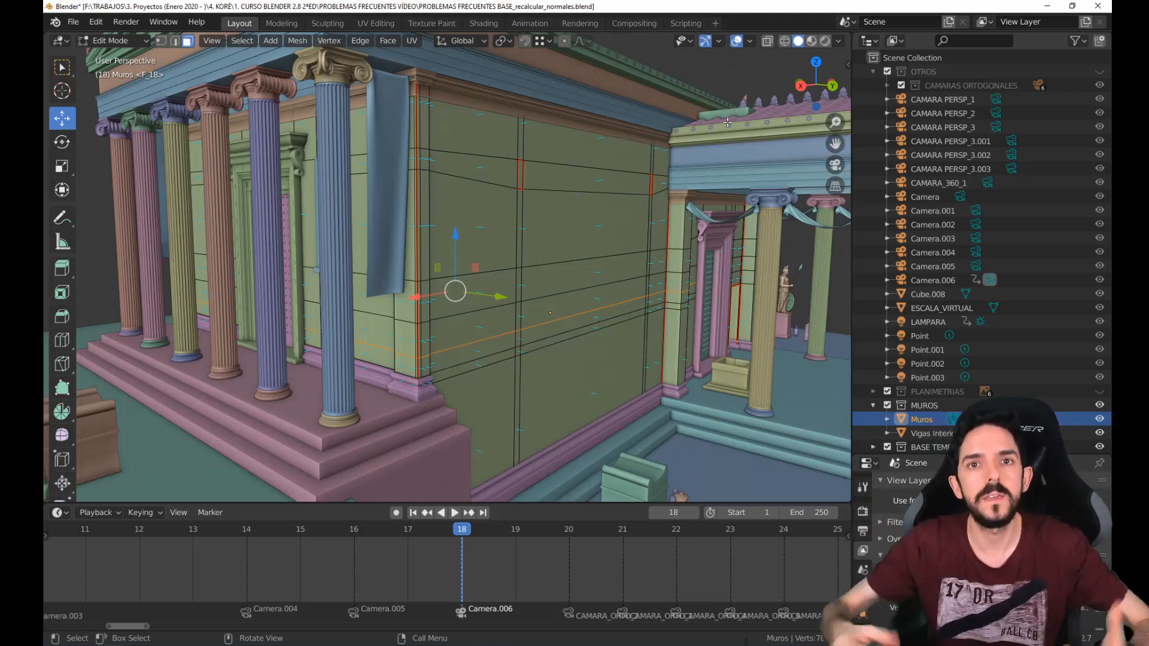
Hide the face normal lines and enable the Face Orientation overlay
{"action": "left_click", "coordinate": [750, 41]}
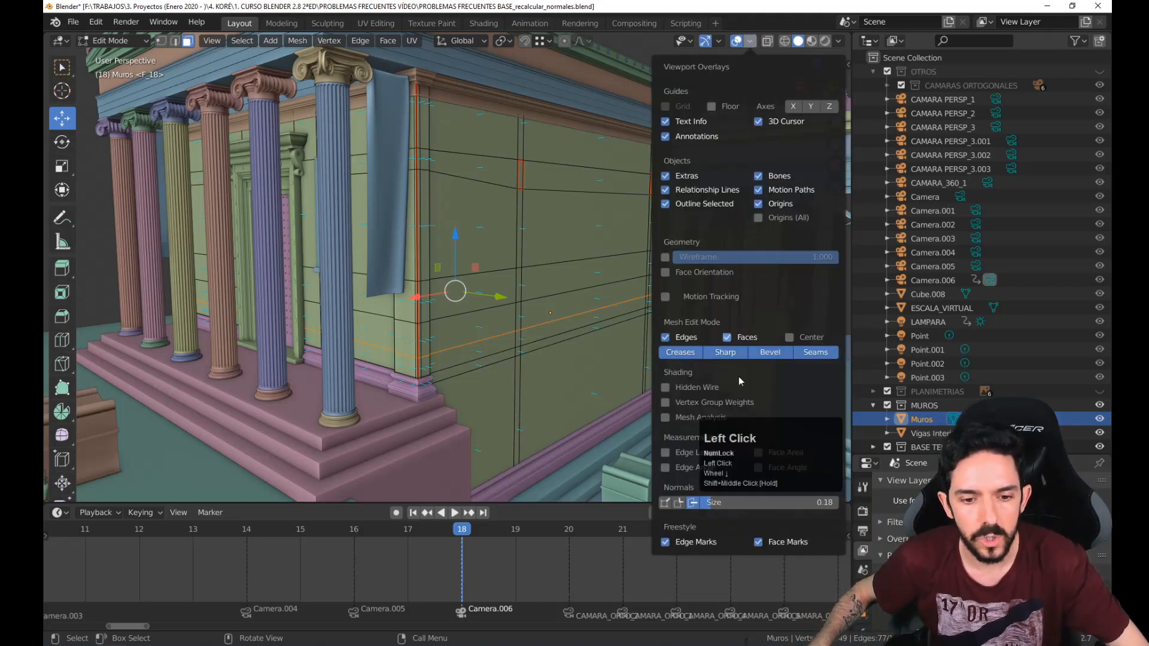
{"action": "left_click", "coordinate": [692, 502]}
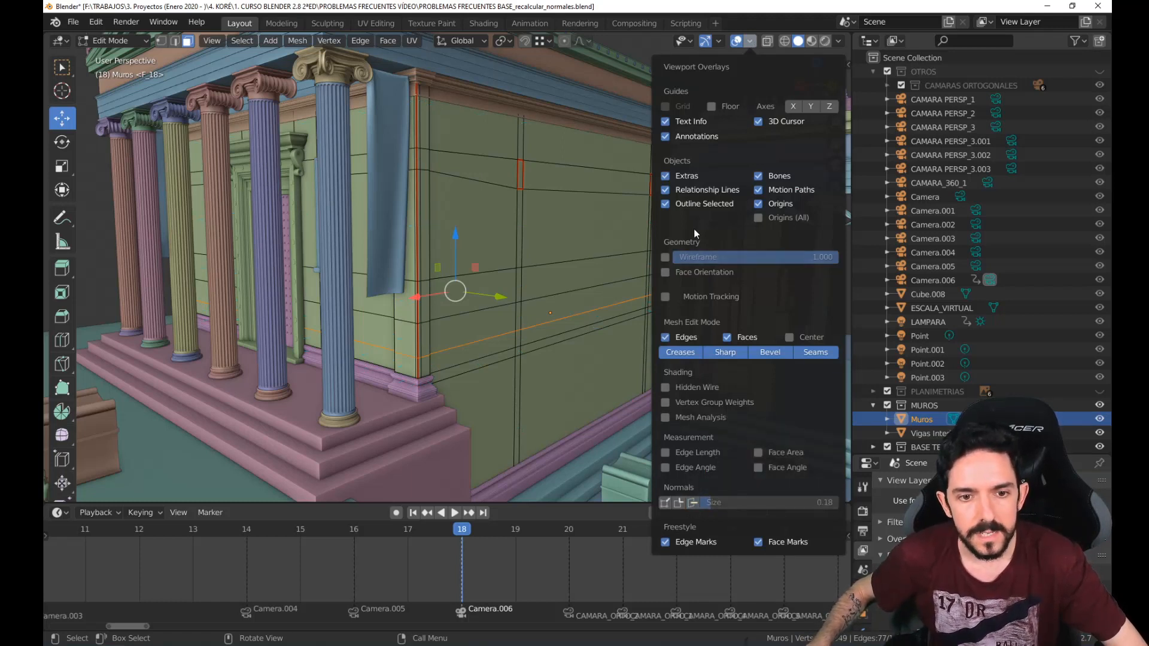
{"action": "left_click", "coordinate": [665, 272]}
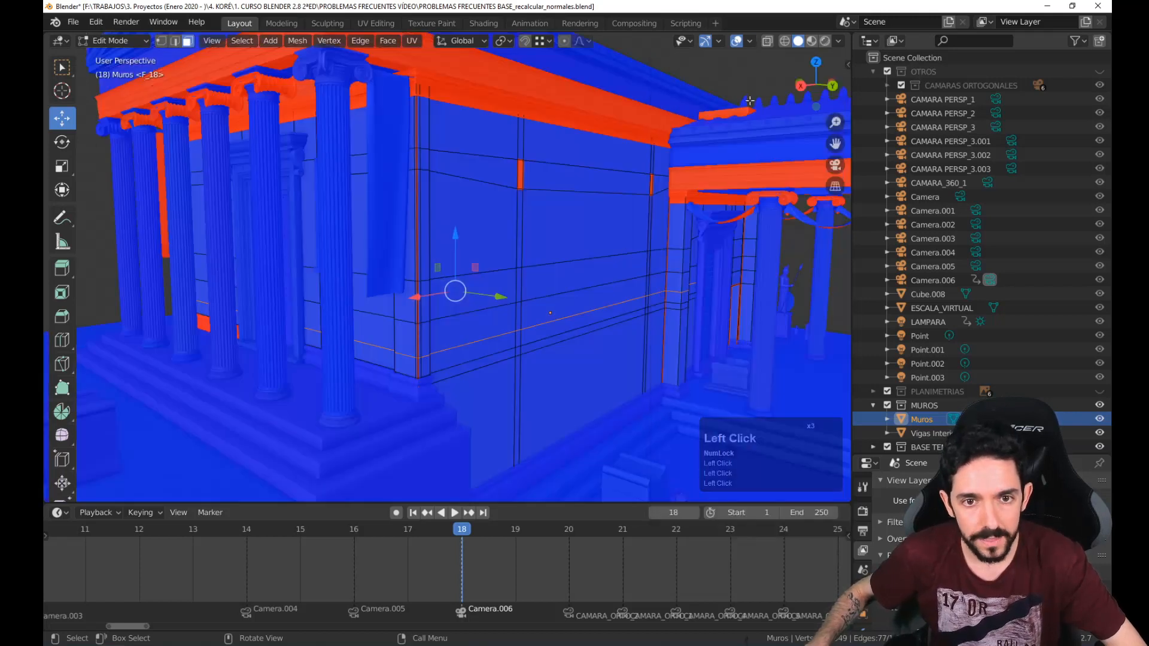
Return to Object Mode and inspect the face orientation colours across the whole temple
{"action": "scroll", "coordinate": [519, 235], "scroll_direction": "down", "scroll_amount": 3}
{"action": "key", "text": "Tab"}
{"action": "middle_click_drag", "start_coordinate": [598, 256], "coordinate": [602, 263], "text": "shift"}
{"action": "middle_click_drag", "start_coordinate": [601, 263], "coordinate": [613, 285]}
{"action": "scroll", "coordinate": [613, 286], "scroll_direction": "up", "scroll_amount": 3}
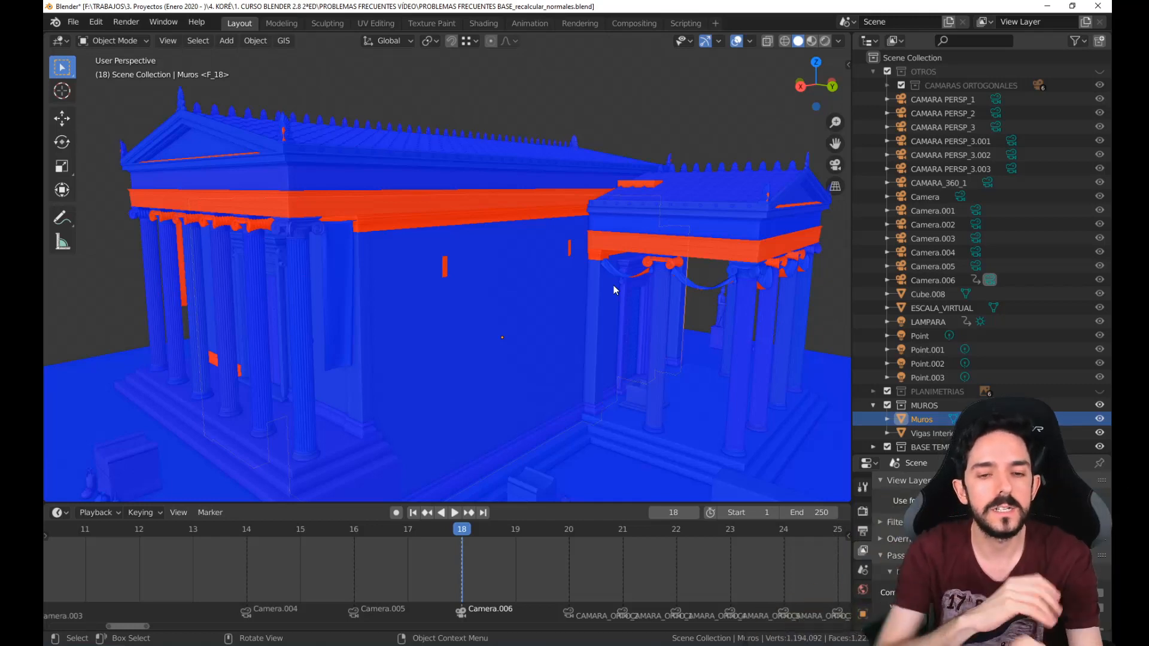
Recalculate outside the normals of the architrave beam above the side portico's columns
{"action": "middle_click_drag", "start_coordinate": [665, 279], "coordinate": [487, 296], "text": "shift"}
{"action": "scroll", "coordinate": [489, 279], "scroll_direction": "up", "scroll_amount": 5}
{"action": "left_click", "coordinate": [645, 284]}
{"action": "scroll", "coordinate": [645, 283], "scroll_direction": "down", "scroll_amount": 2}
{"action": "middle_click_drag", "start_coordinate": [636, 271], "coordinate": [611, 269], "text": "shift"}
{"action": "middle_click_drag", "start_coordinate": [704, 235], "coordinate": [673, 224], "text": "shift"}
{"action": "key", "text": "Tab"}
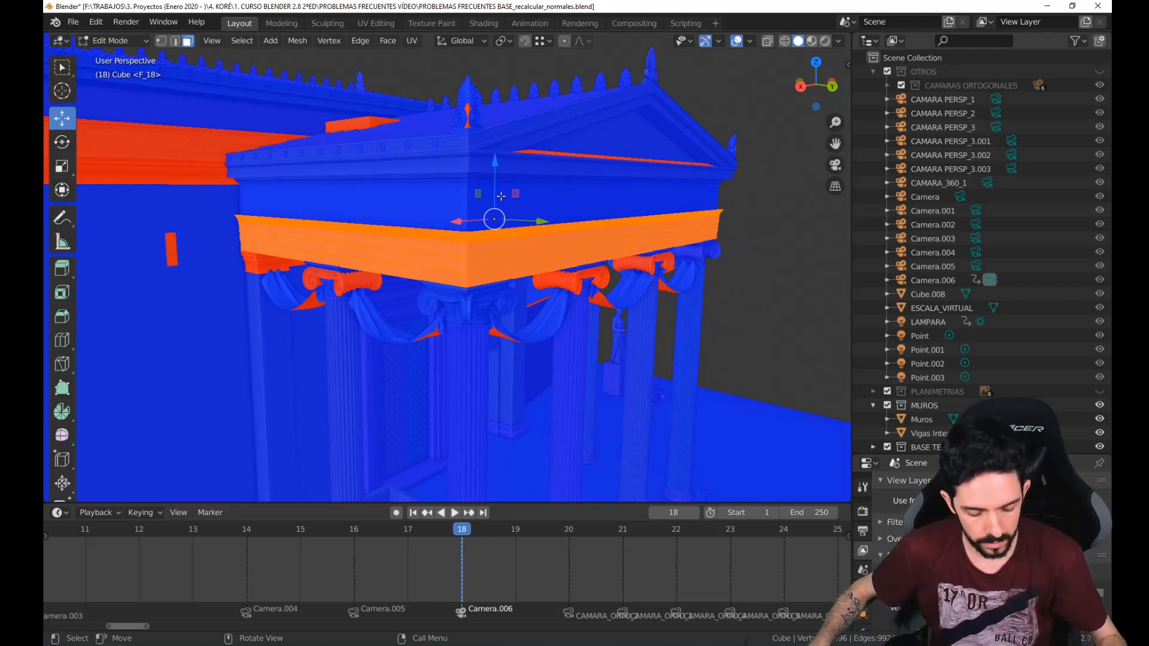
{"action": "key", "text": "shift+n"}
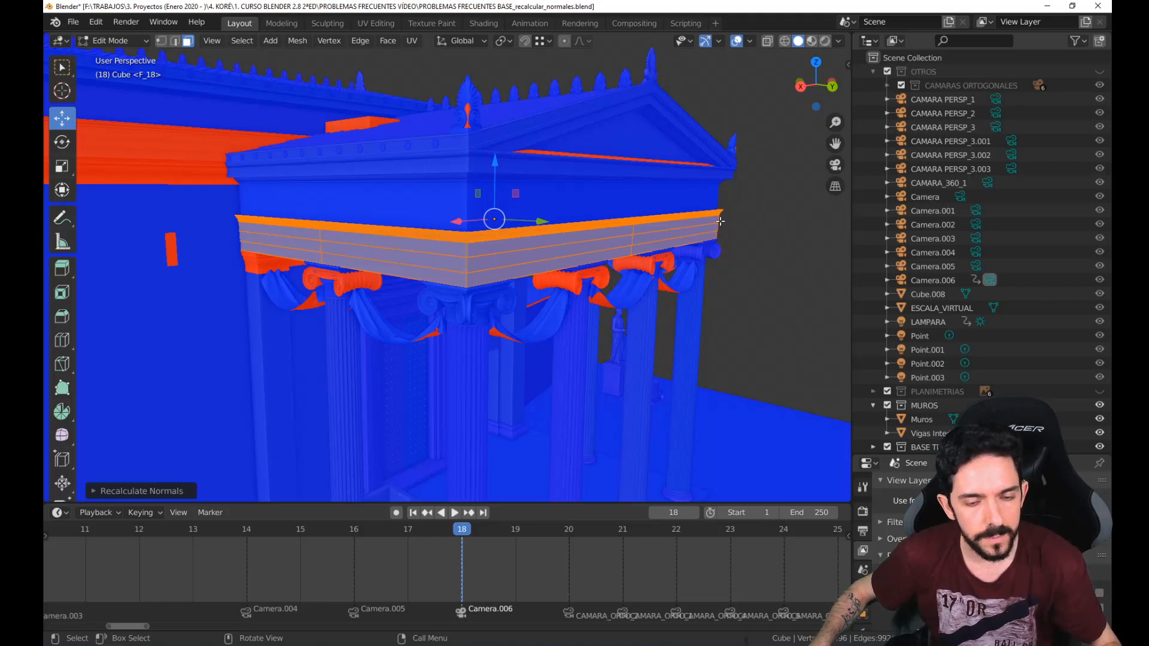
{"action": "left_click", "coordinate": [496, 295]}
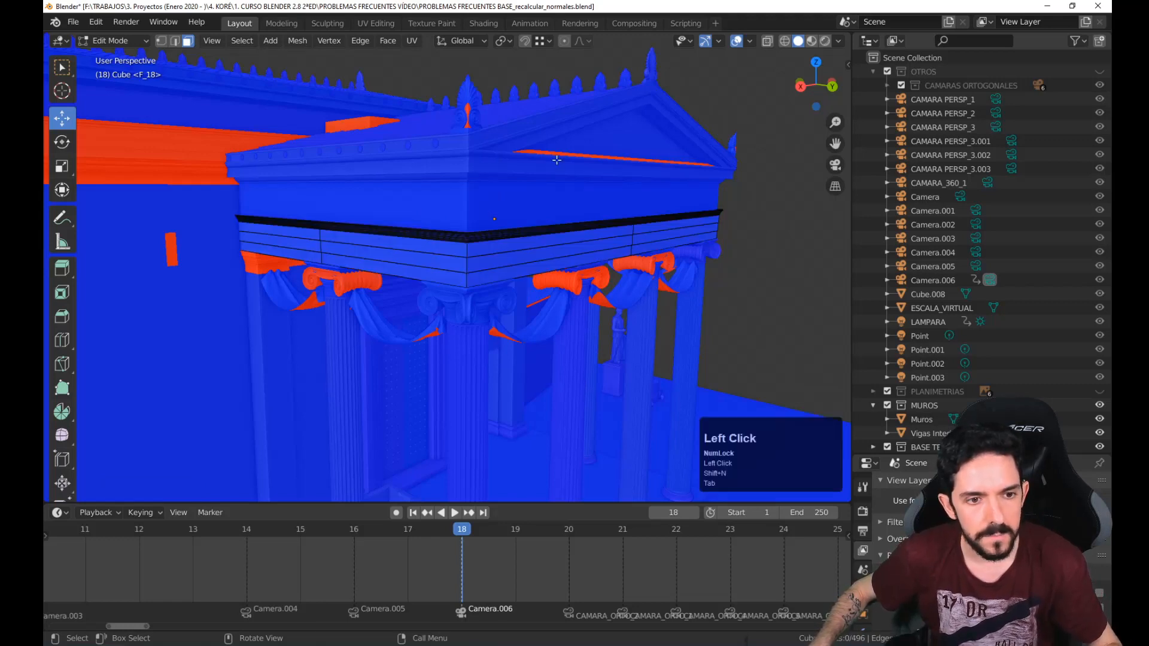
{"action": "key", "text": "Tab"}
Select all faces of the main temple's architrave beam and recalculate their normals outside
{"action": "left_click", "coordinate": [279, 297]}
{"action": "scroll", "coordinate": [280, 296], "scroll_direction": "down", "scroll_amount": 2, "text": "shift"}
{"action": "scroll", "coordinate": [281, 295], "scroll_direction": "down", "scroll_amount": 1}
{"action": "scroll", "coordinate": [283, 297], "scroll_direction": "down", "scroll_amount": 1, "text": "shift"}
{"action": "middle_click_drag", "start_coordinate": [284, 297], "coordinate": [525, 304], "text": "shift"}
{"action": "scroll", "coordinate": [379, 263], "scroll_direction": "up", "scroll_amount": 2}
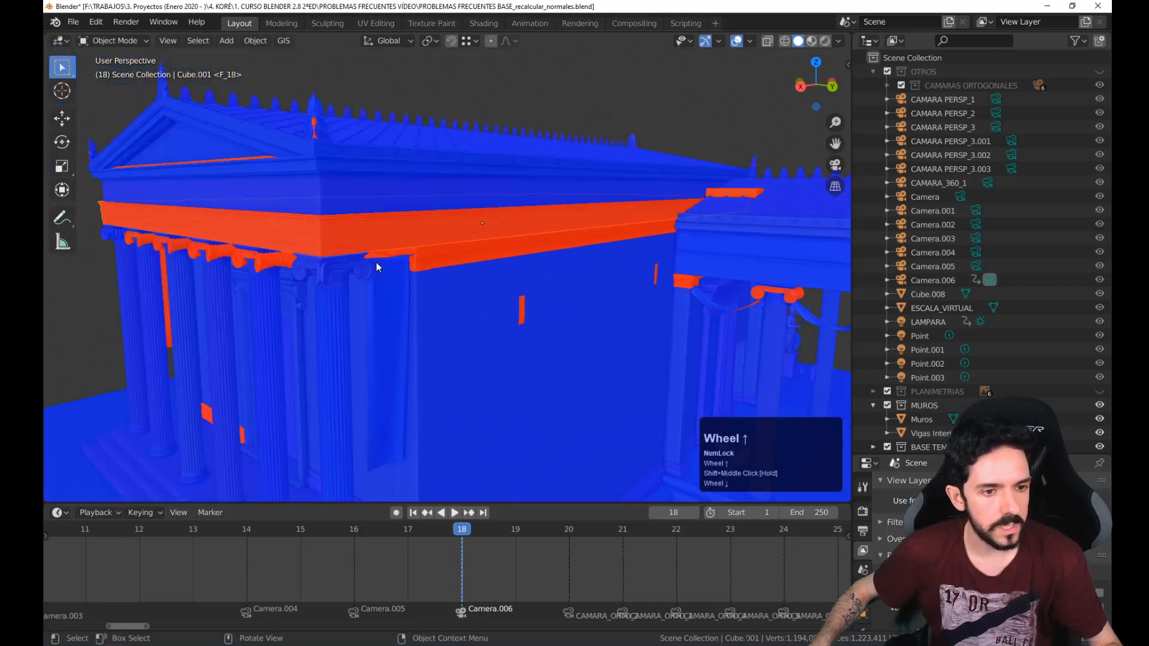
{"action": "key", "text": "Tab"}
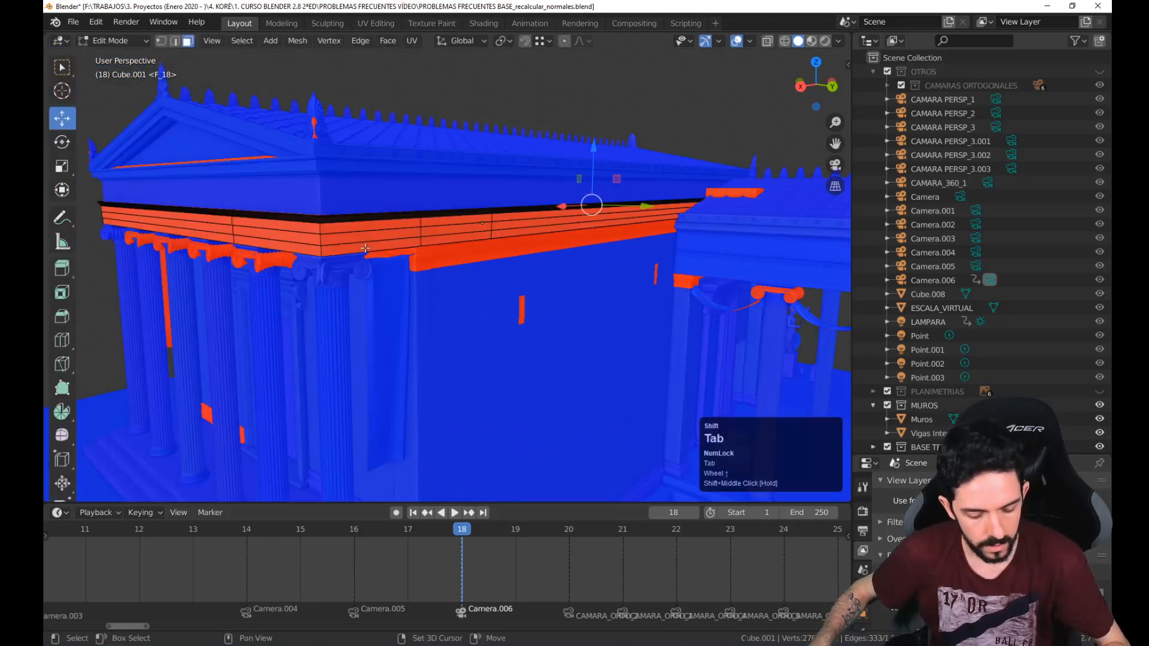
{"action": "key", "text": "shift+n"}
{"action": "key", "text": "a"}
{"action": "middle_click_drag", "start_coordinate": [466, 295], "coordinate": [531, 273], "text": "shift"}
{"action": "key", "text": "shift+n"}
{"action": "key", "text": "Tab"}
{"action": "key", "text": "Tab"}
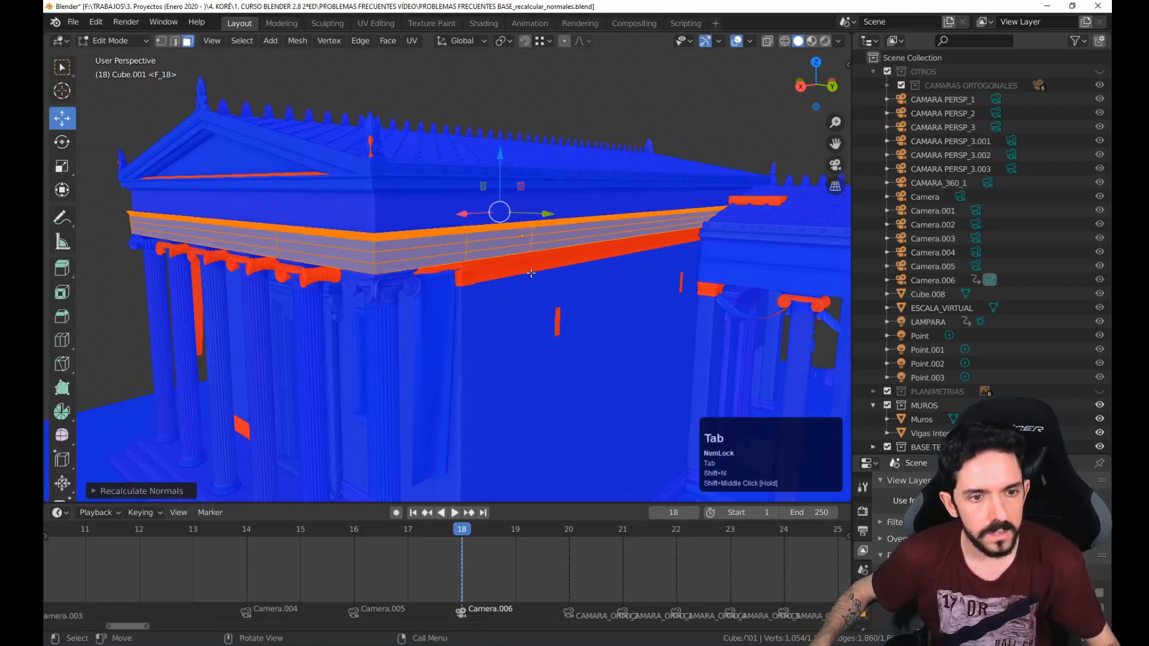
Recalculate outside the normals of every face in the moulding strip beneath the architrave along the temple's side wall
{"action": "left_click", "coordinate": [504, 265]}
{"action": "key", "text": "Tab"}
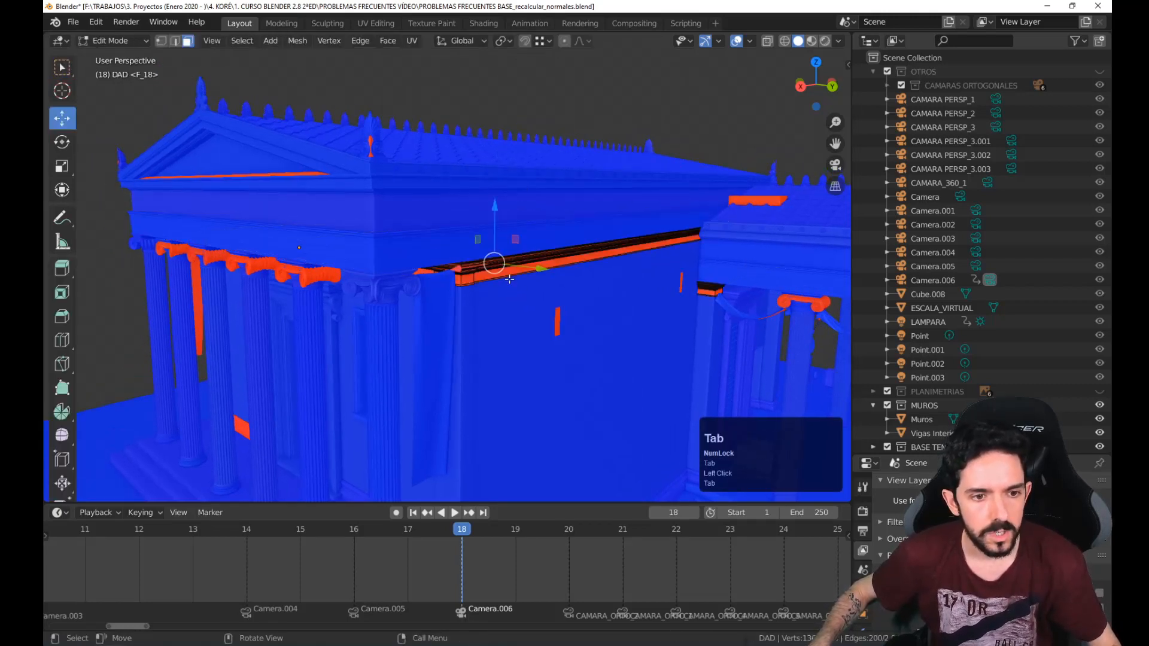
{"action": "key", "text": "a"}
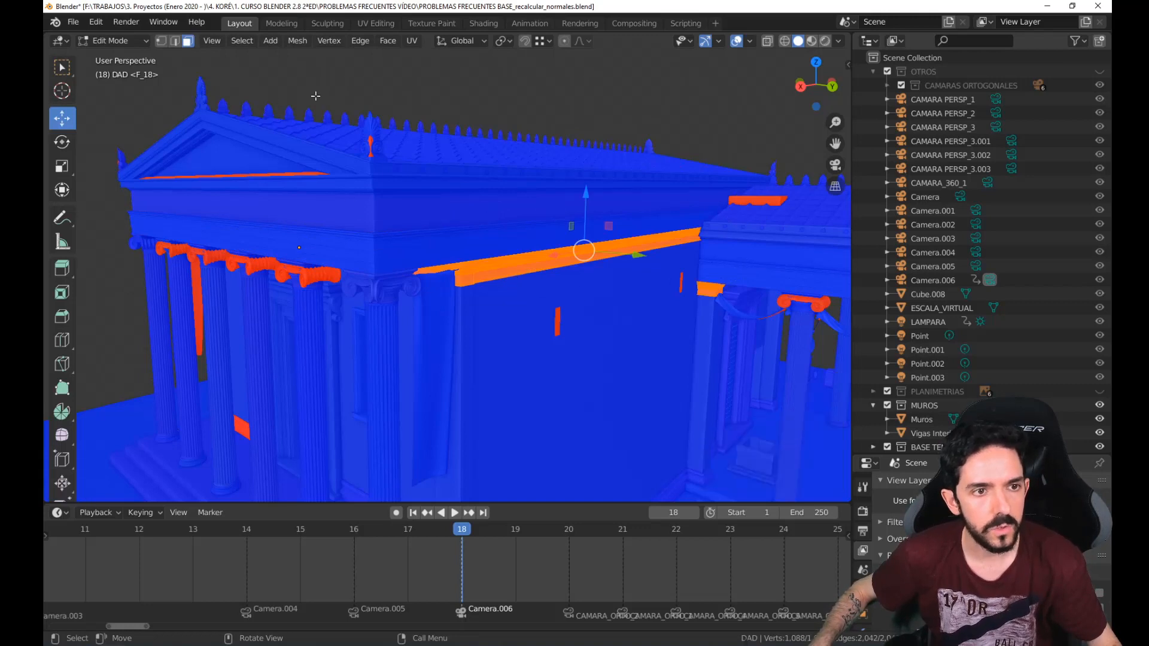
{"action": "left_click", "coordinate": [302, 42]}
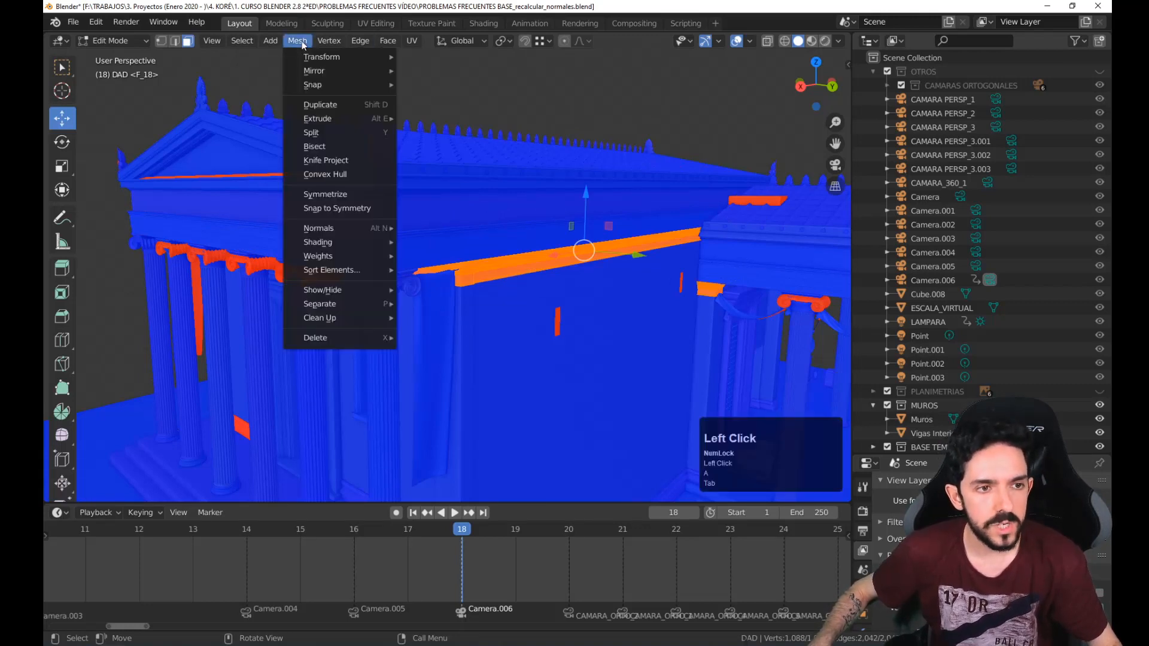
{"action": "left_click", "coordinate": [347, 228]}
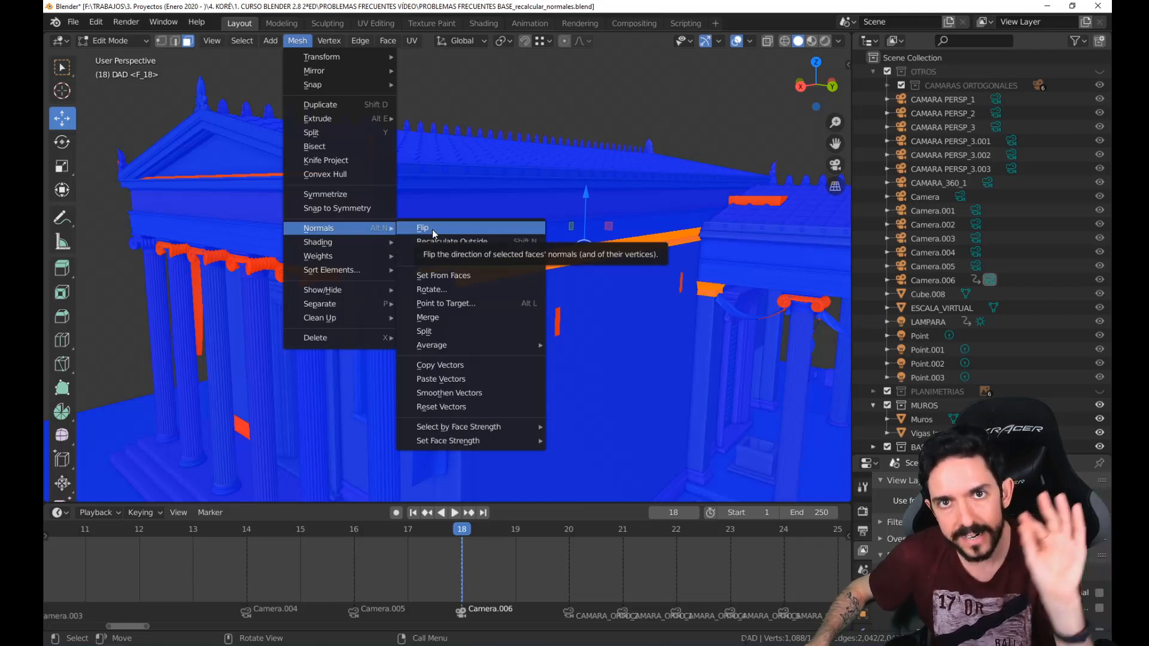
{"action": "left_click", "coordinate": [465, 228]}
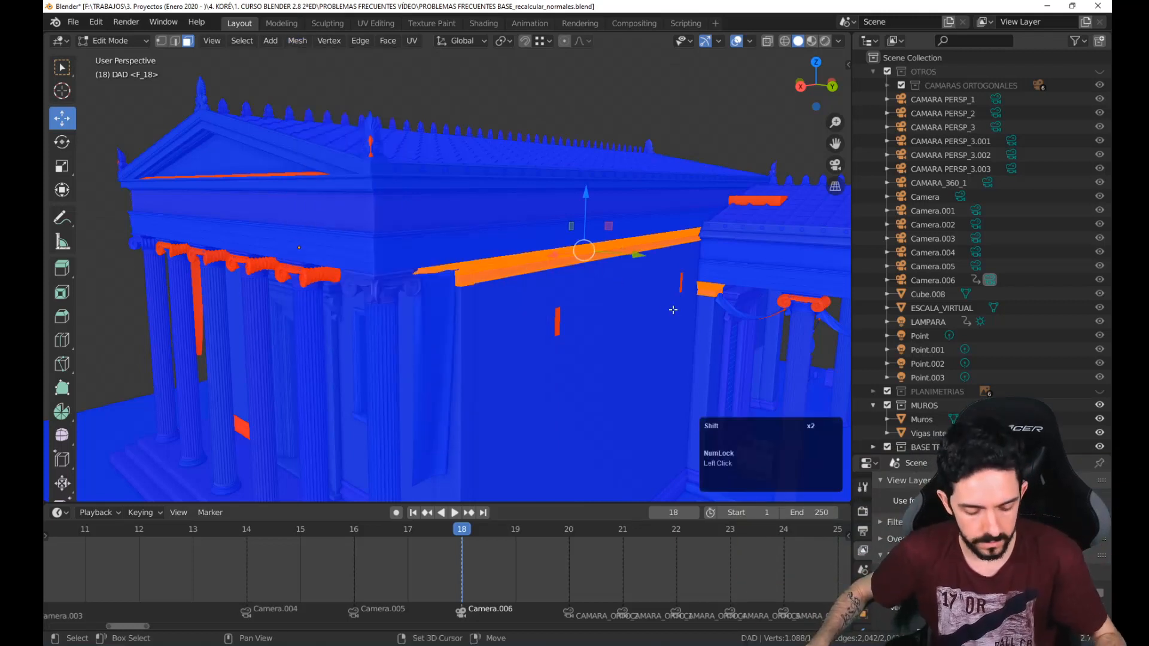
{"action": "key", "text": "shift+n"}
{"action": "key", "text": "Tab"}
Recalculate outside the normals of all faces in the palmette ornament on the main roof's front corner
{"action": "left_click", "coordinate": [371, 148]}
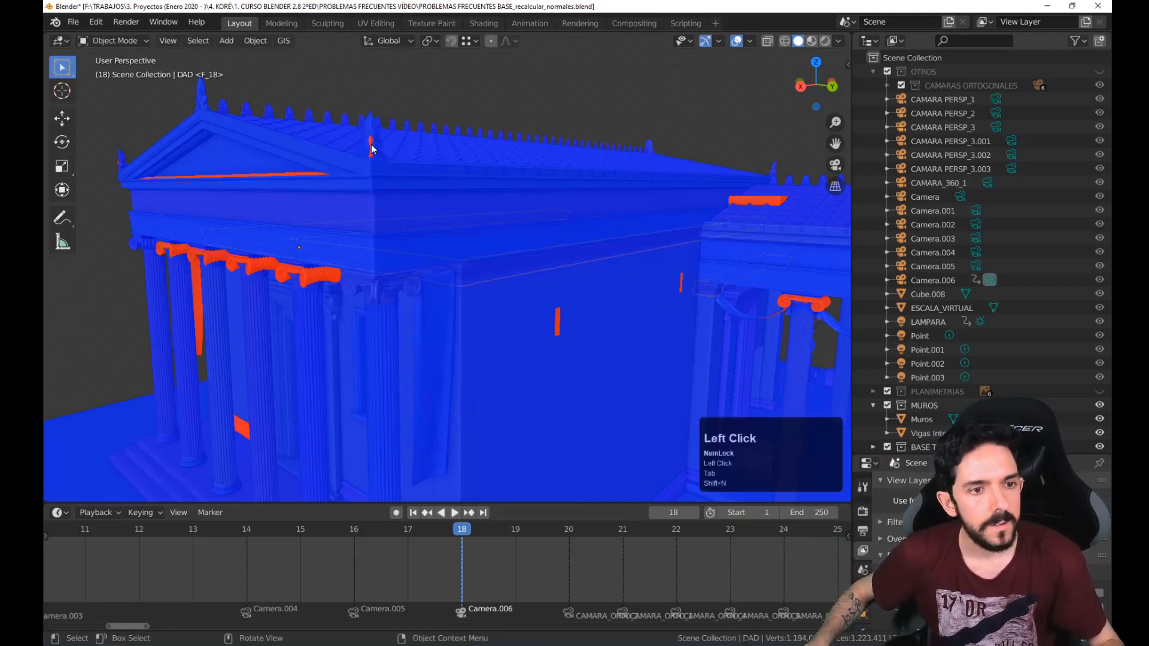
{"action": "key", "text": "KP_Decimal"}
{"action": "middle_click_drag", "start_coordinate": [443, 193], "coordinate": [550, 245]}
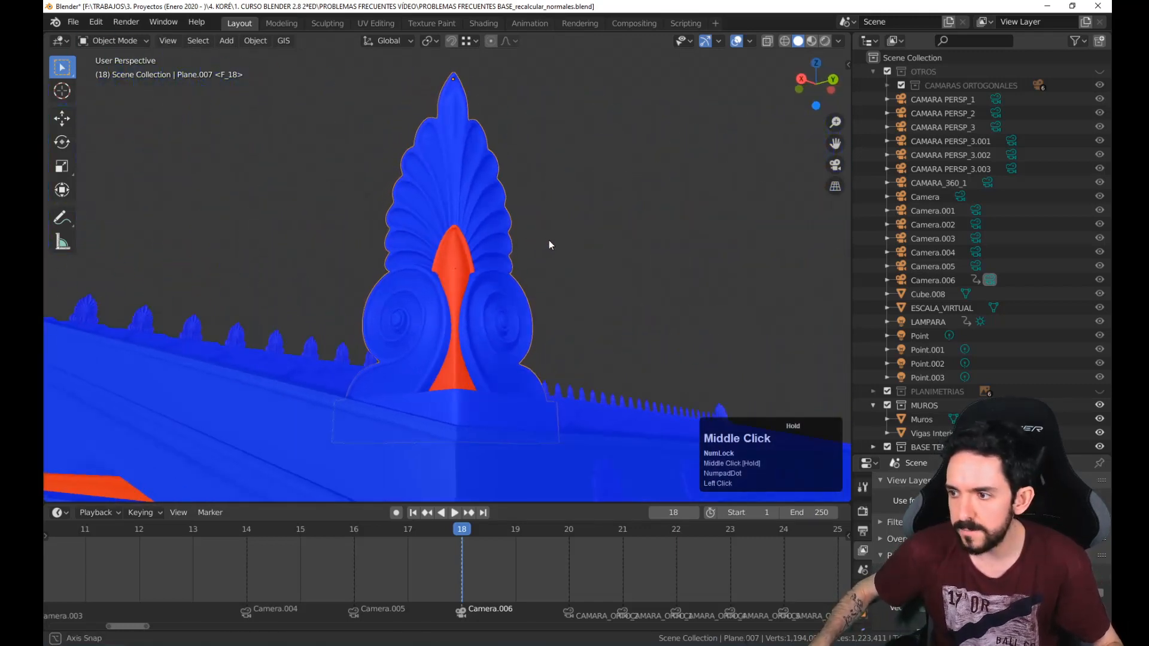
{"action": "key", "text": "Tab"}
{"action": "key", "text": "a"}
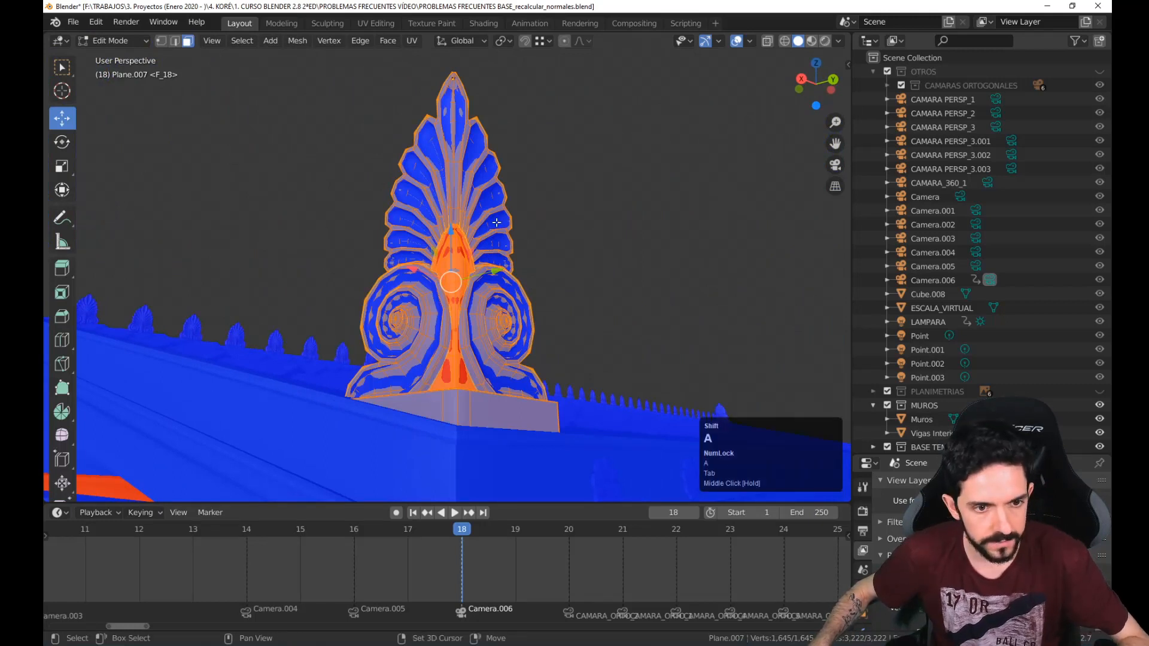
{"action": "key", "text": "shift+n"}
Select the linked central front piece of the palmette ornament and flip its normals
{"action": "mouse_move", "coordinate": [440, 297]}
{"action": "middle_mouse_down"}
{"action": "mouse_move", "coordinate": [383, 290]}
{"action": "mouse_move", "coordinate": [440, 275]}
{"action": "middle_mouse_up"}
{"action": "scroll", "coordinate": [442, 227], "scroll_direction": "up", "scroll_amount": 3}
{"action": "left_click", "coordinate": [445, 222]}
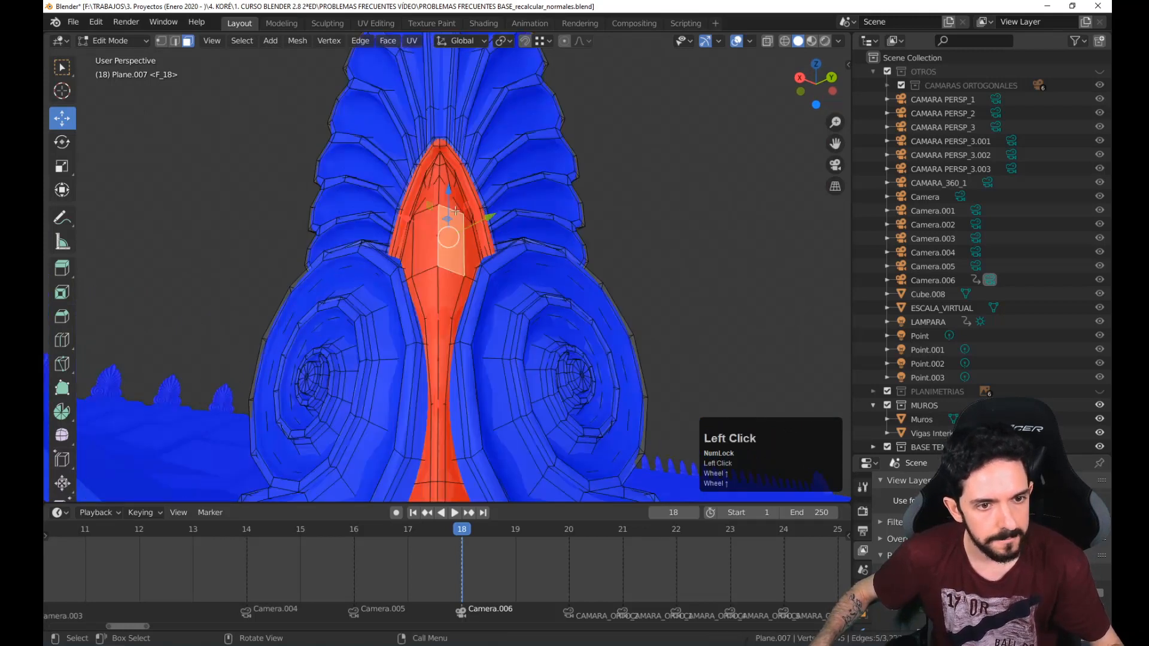
{"action": "scroll", "coordinate": [455, 211], "scroll_direction": "down", "scroll_amount": 2}
{"action": "middle_click_drag", "start_coordinate": [455, 211], "coordinate": [482, 293]}
{"action": "key", "text": "l"}
{"action": "left_click", "coordinate": [457, 234]}
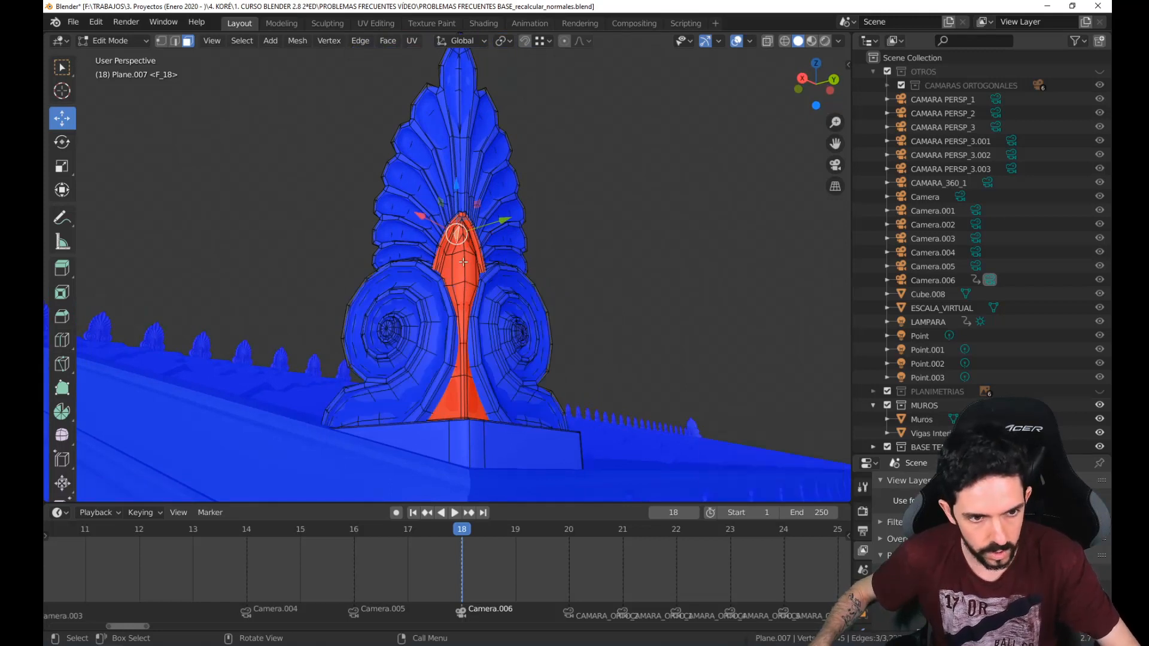
{"action": "key", "text": "l"}
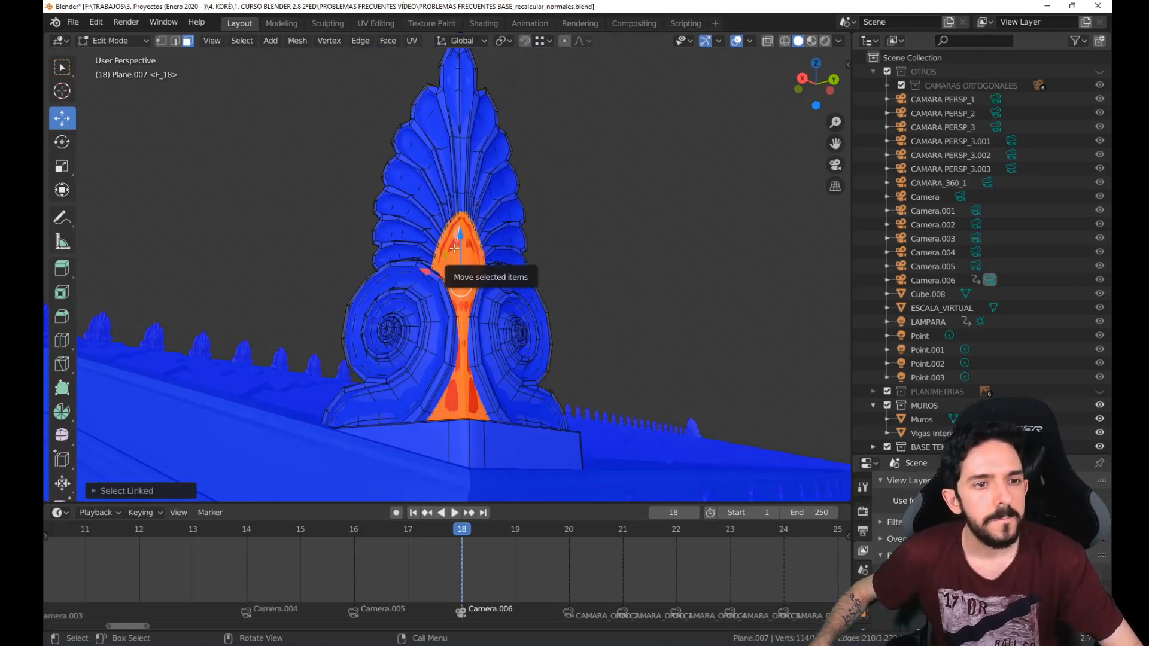
{"action": "left_click", "coordinate": [297, 40]}
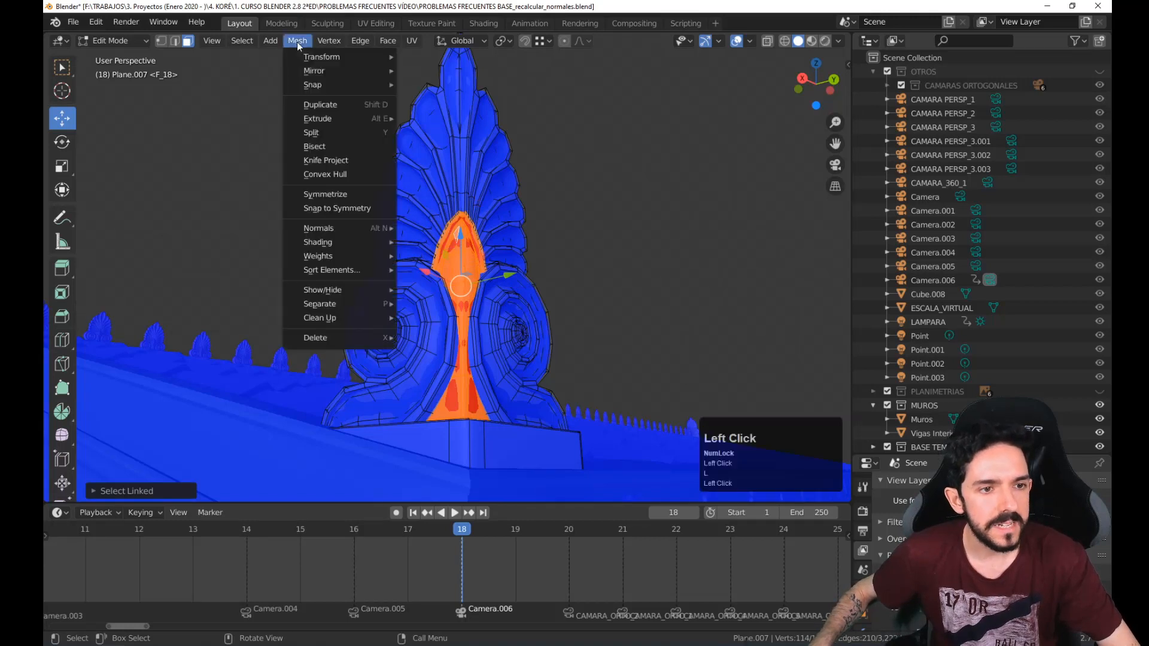
{"action": "mouse_move", "coordinate": [339, 228]}
{"action": "left_click", "coordinate": [422, 228]}
{"action": "key", "text": "a"}
{"action": "key", "text": "a"}
{"action": "middle_click_drag", "start_coordinate": [530, 311], "coordinate": [393, 257]}
{"action": "key", "text": "Tab"}
Select all objects of the temple and recalculate the normals of all their faces outside in Edit Mode
{"action": "scroll", "coordinate": [499, 299], "scroll_direction": "down", "scroll_amount": 8}
{"action": "scroll", "coordinate": [514, 306], "scroll_direction": "down", "scroll_amount": 3}
{"action": "scroll", "coordinate": [515, 328], "scroll_direction": "up", "scroll_amount": 2}
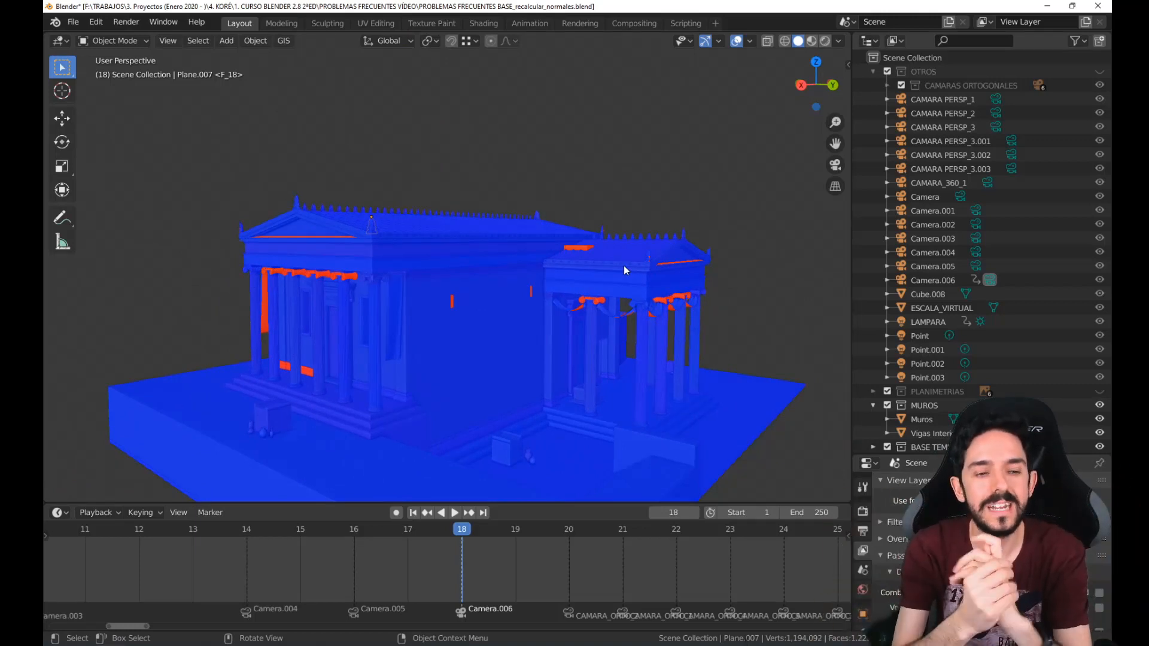
{"action": "scroll", "coordinate": [623, 314], "scroll_direction": "down", "scroll_amount": 2}
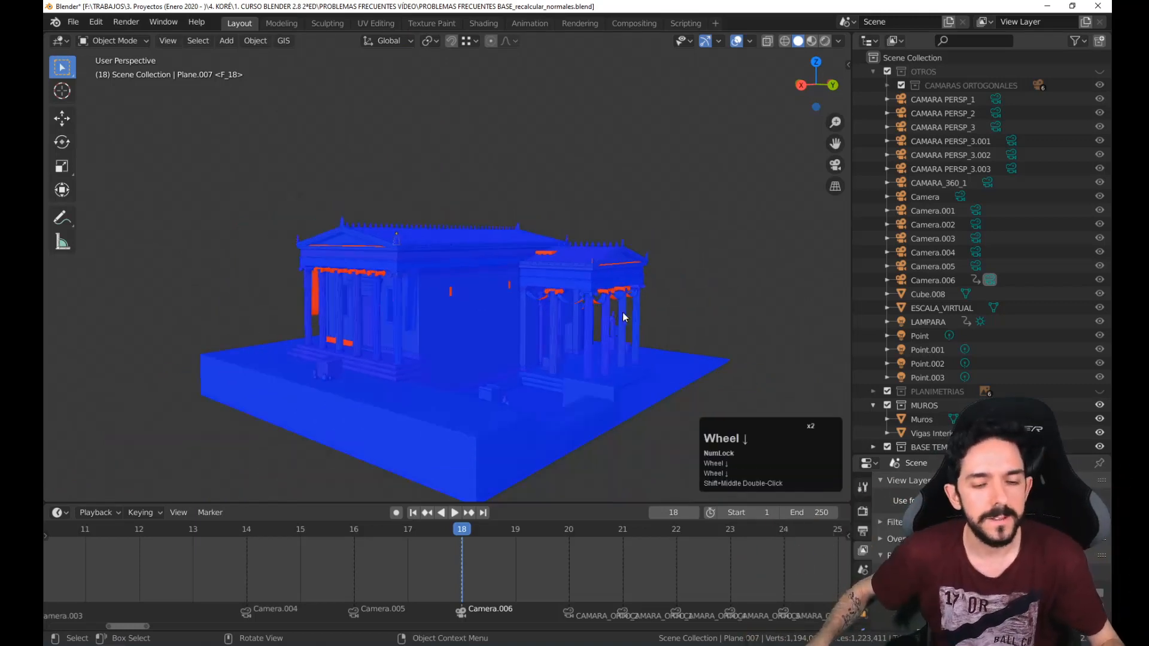
{"action": "middle_click_drag", "start_coordinate": [623, 317], "coordinate": [652, 299]}
{"action": "scroll", "coordinate": [664, 294], "scroll_direction": "up", "scroll_amount": 2}
{"action": "key", "text": "a"}
{"action": "key", "text": "Tab"}
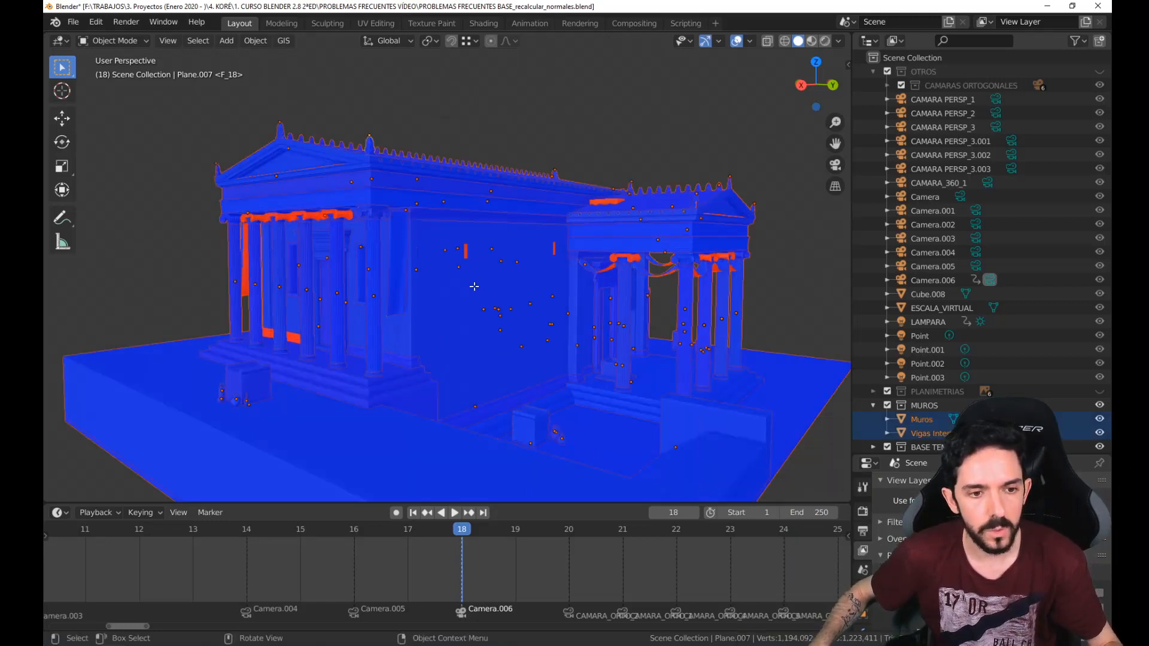
{"action": "key", "text": "a"}
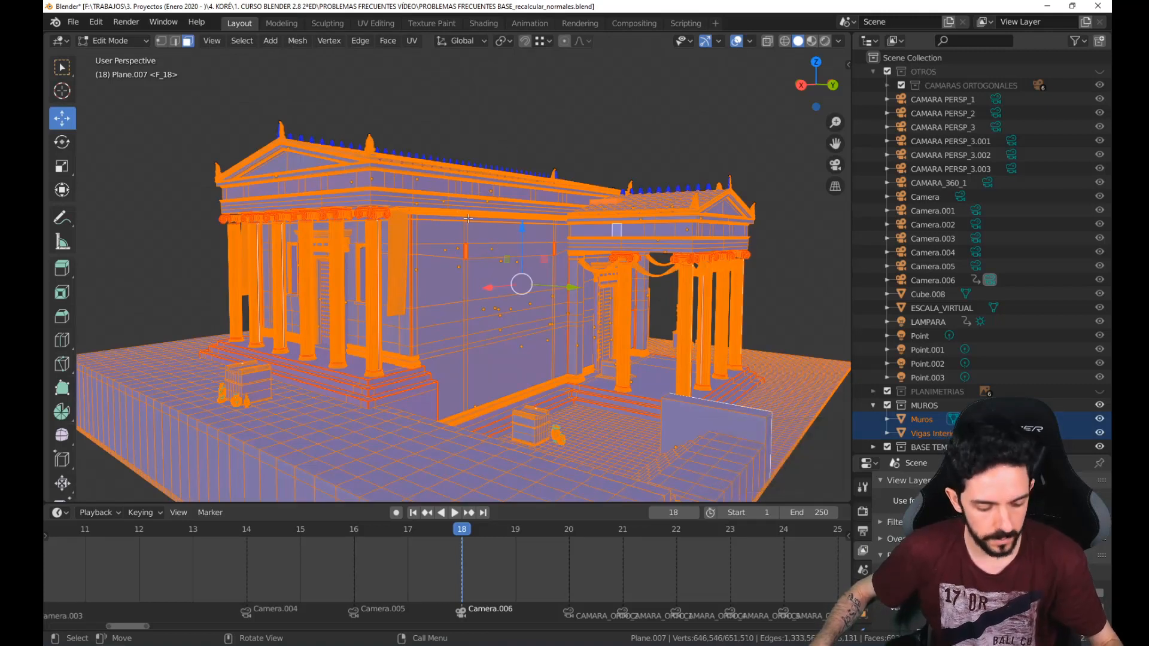
{"action": "key", "text": "shift+n"}
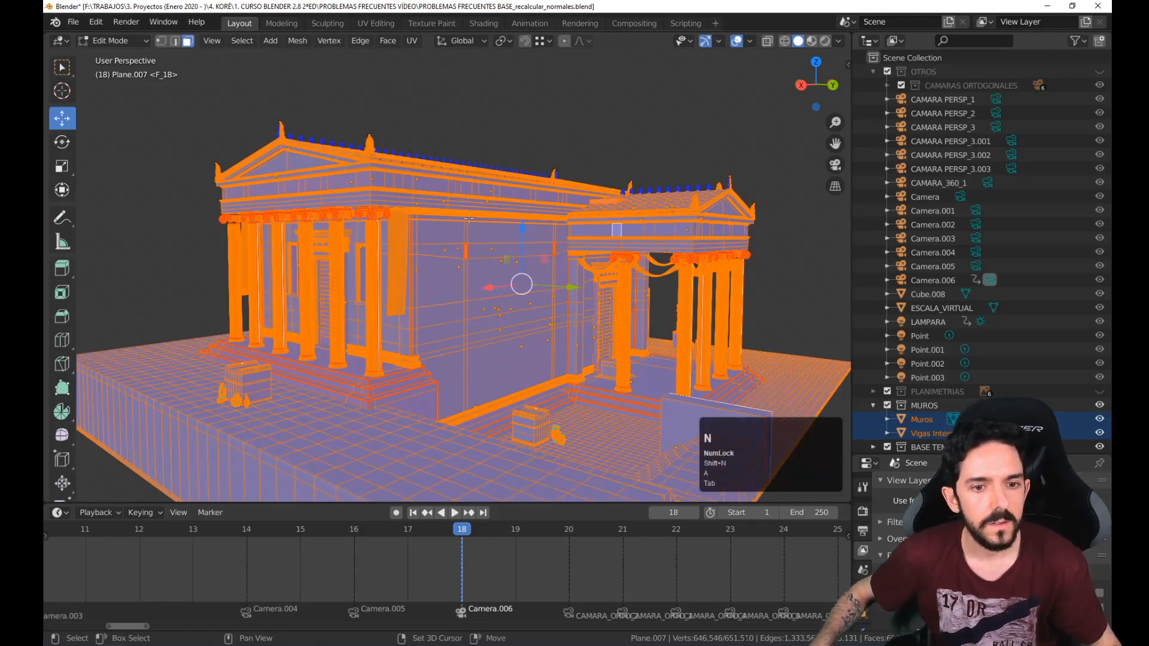
{"action": "middle_click_drag", "start_coordinate": [466, 219], "coordinate": [634, 191]}
{"action": "scroll", "coordinate": [508, 261], "scroll_direction": "down", "scroll_amount": 2}
{"action": "left_click", "coordinate": [648, 177]}
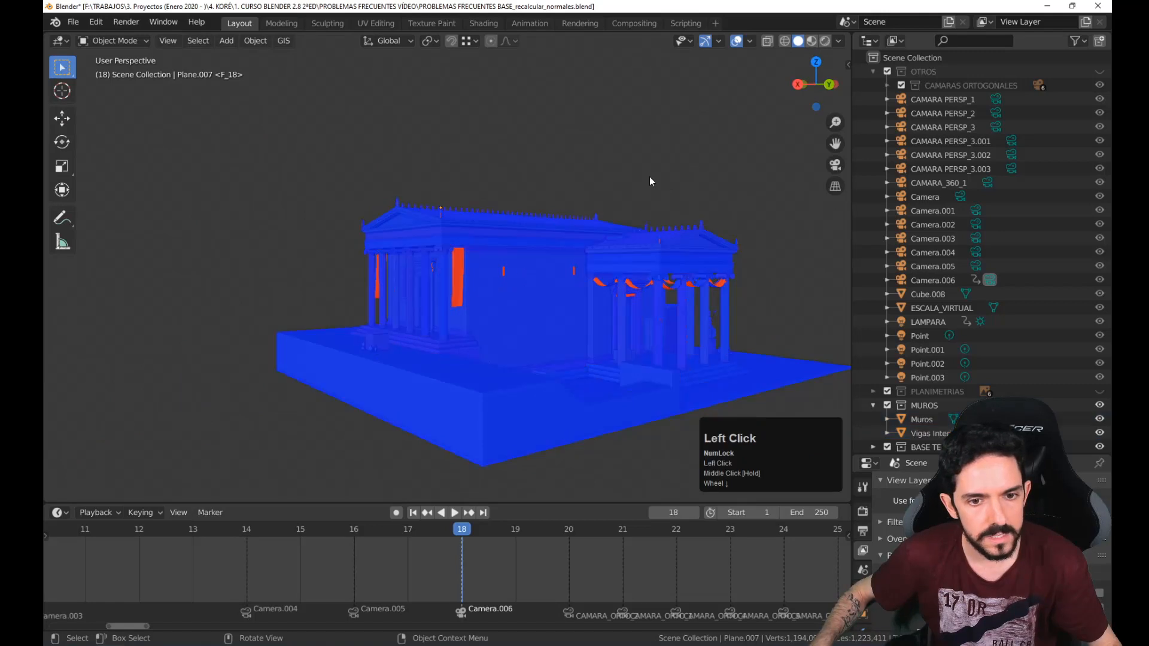
Select all linked faces of the hanging curtain behind the front corner column and flip their normals
{"action": "scroll", "coordinate": [566, 181], "scroll_direction": "up", "scroll_amount": 2}
{"action": "mouse_move", "coordinate": [359, 268]}
{"action": "middle_mouse_down"}
{"action": "mouse_move", "coordinate": [462, 271]}
{"action": "mouse_move", "coordinate": [368, 267]}
{"action": "middle_mouse_up"}
{"action": "scroll", "coordinate": [369, 267], "scroll_direction": "up", "scroll_amount": 5}
{"action": "middle_click_drag", "start_coordinate": [527, 263], "coordinate": [496, 200], "text": "shift"}
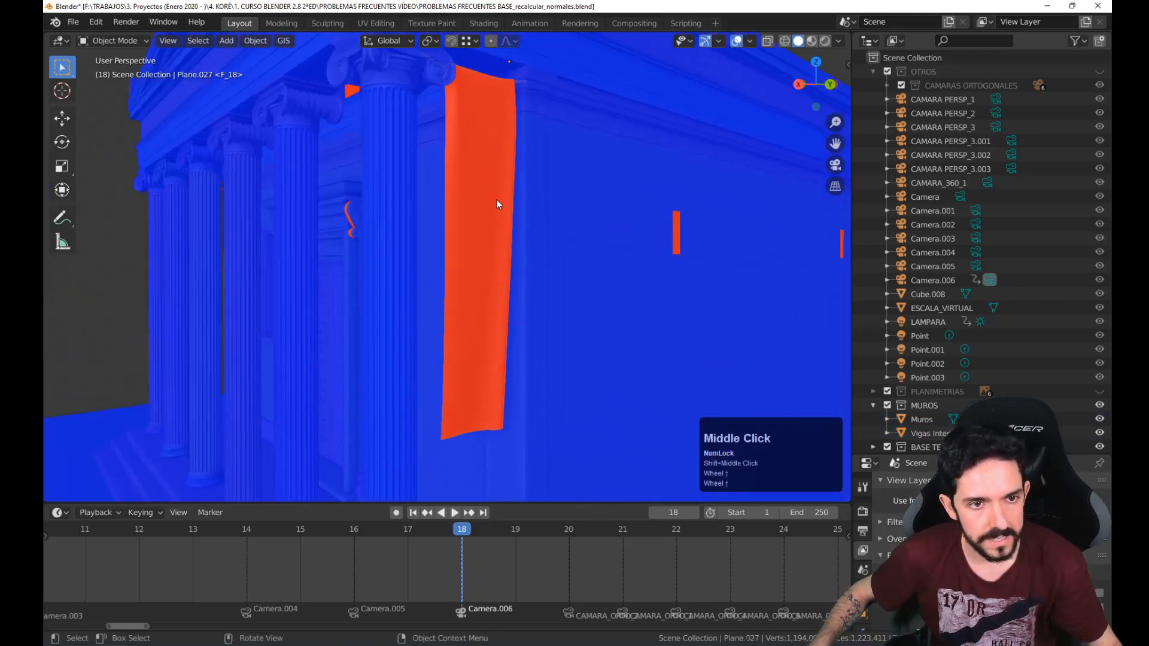
{"action": "scroll", "coordinate": [485, 194], "scroll_direction": "down", "scroll_amount": 1}
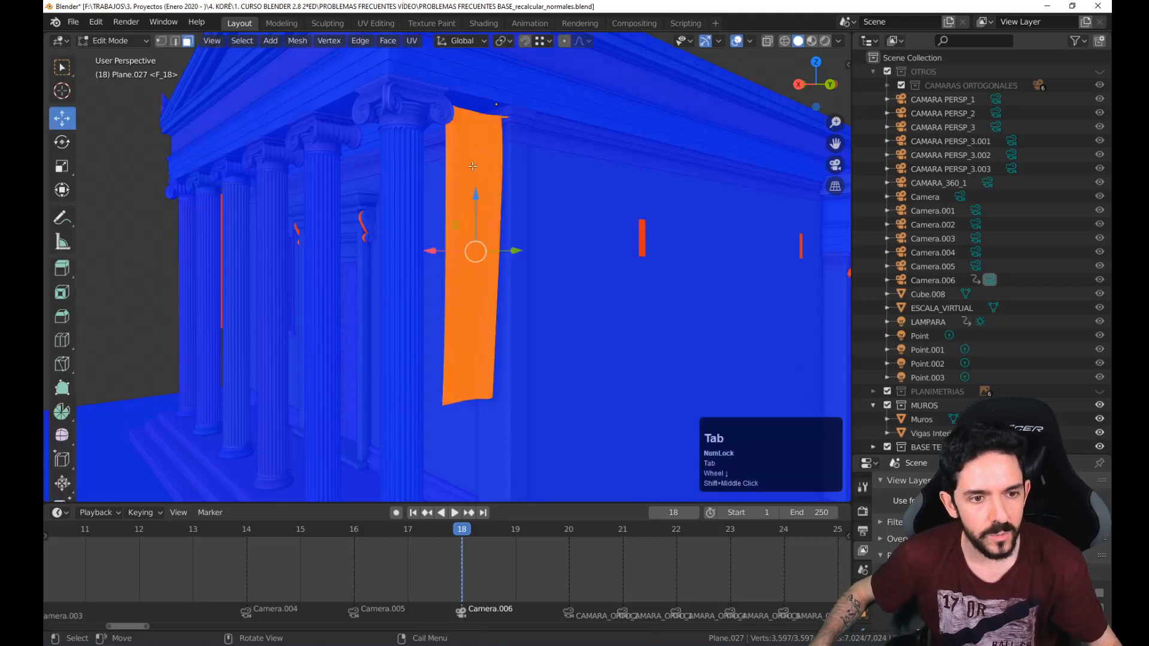
{"action": "left_click", "coordinate": [473, 167]}
{"action": "key", "text": "ctrl+l"}
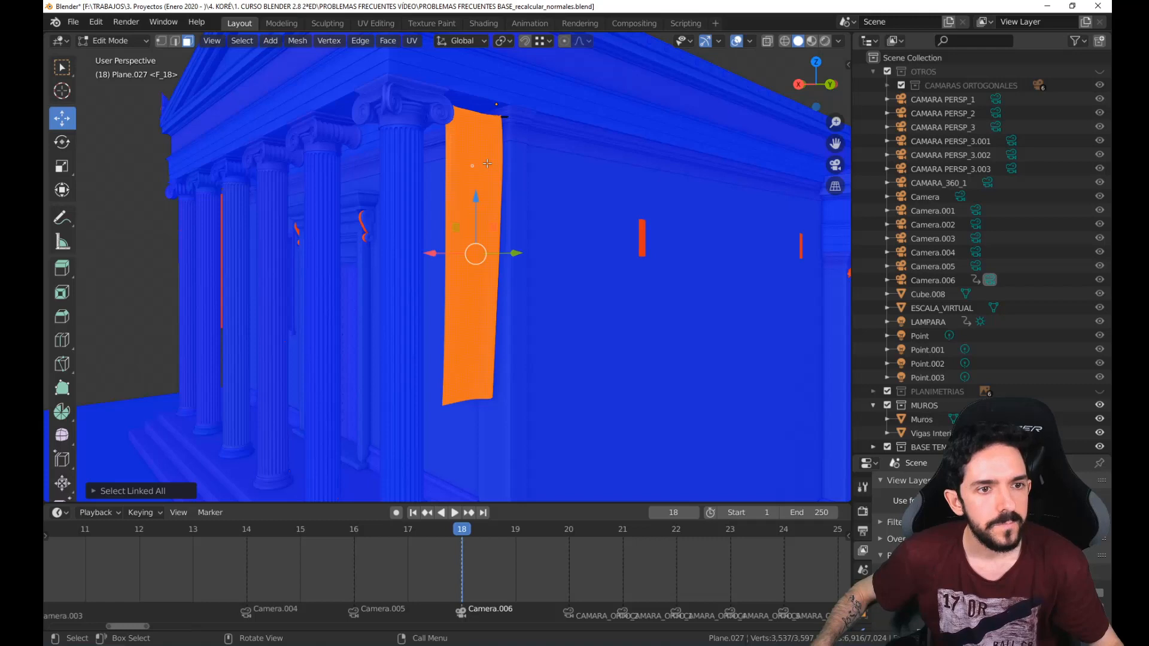
{"action": "left_click", "coordinate": [298, 41]}
{"action": "mouse_move", "coordinate": [321, 225]}
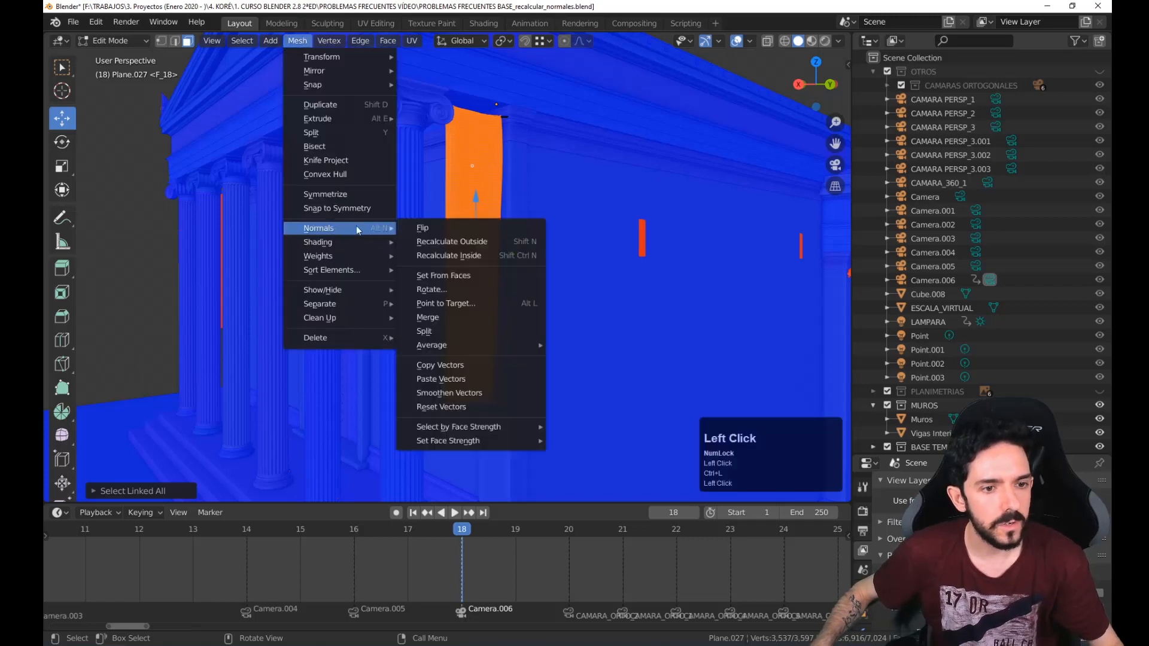
{"action": "left_click", "coordinate": [522, 227]}
{"action": "scroll", "coordinate": [522, 203], "scroll_direction": "down", "scroll_amount": 2}
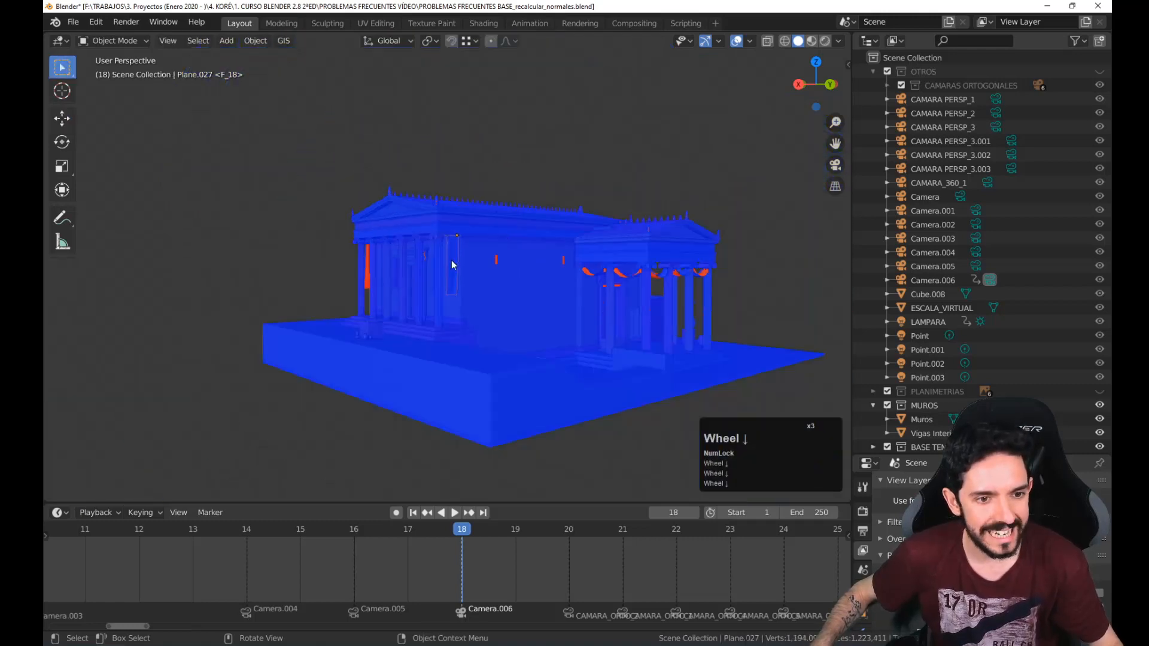
Flip the normals of the linked red strip on the scroll bracket at the temple door frame's right upper corner
{"action": "middle_click_drag", "start_coordinate": [440, 275], "coordinate": [519, 286]}
{"action": "scroll", "coordinate": [385, 268], "scroll_direction": "up", "scroll_amount": 3}
{"action": "scroll", "coordinate": [386, 268], "scroll_direction": "up", "scroll_amount": 1}
{"action": "left_click", "coordinate": [238, 186]}
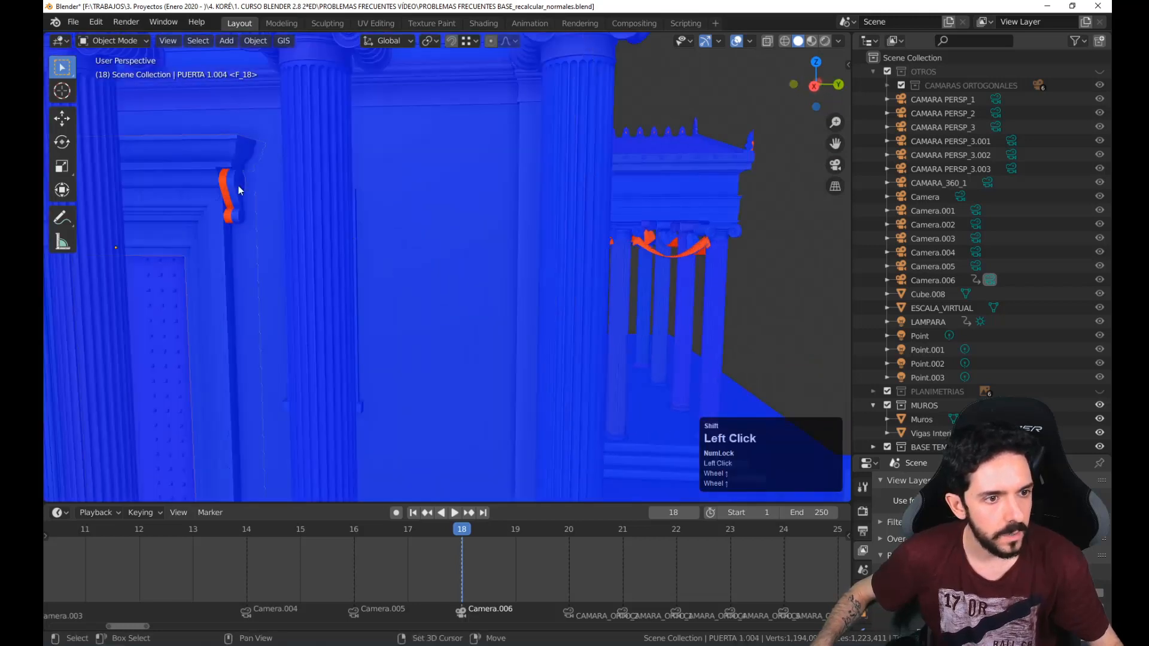
{"action": "middle_click_drag", "start_coordinate": [239, 186], "coordinate": [416, 243], "text": "shift"}
{"action": "scroll", "coordinate": [416, 243], "scroll_direction": "up", "scroll_amount": 1, "text": "shift"}
{"action": "scroll", "coordinate": [417, 243], "scroll_direction": "up", "scroll_amount": 1}
{"action": "key", "text": "Tab"}
{"action": "left_click", "coordinate": [351, 203]}
{"action": "middle_click_drag", "start_coordinate": [385, 180], "coordinate": [436, 223]}
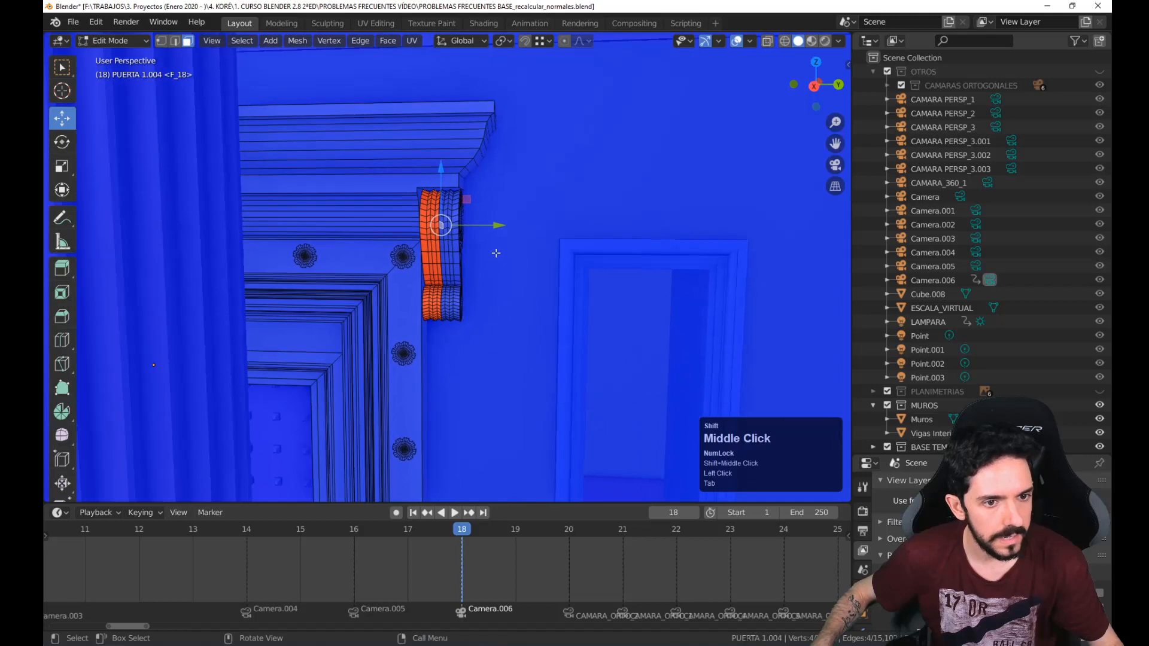
{"action": "scroll", "coordinate": [438, 219], "scroll_direction": "up", "scroll_amount": 3}
{"action": "scroll", "coordinate": [423, 221], "scroll_direction": "up", "scroll_amount": 3}
{"action": "left_click", "coordinate": [385, 162]}
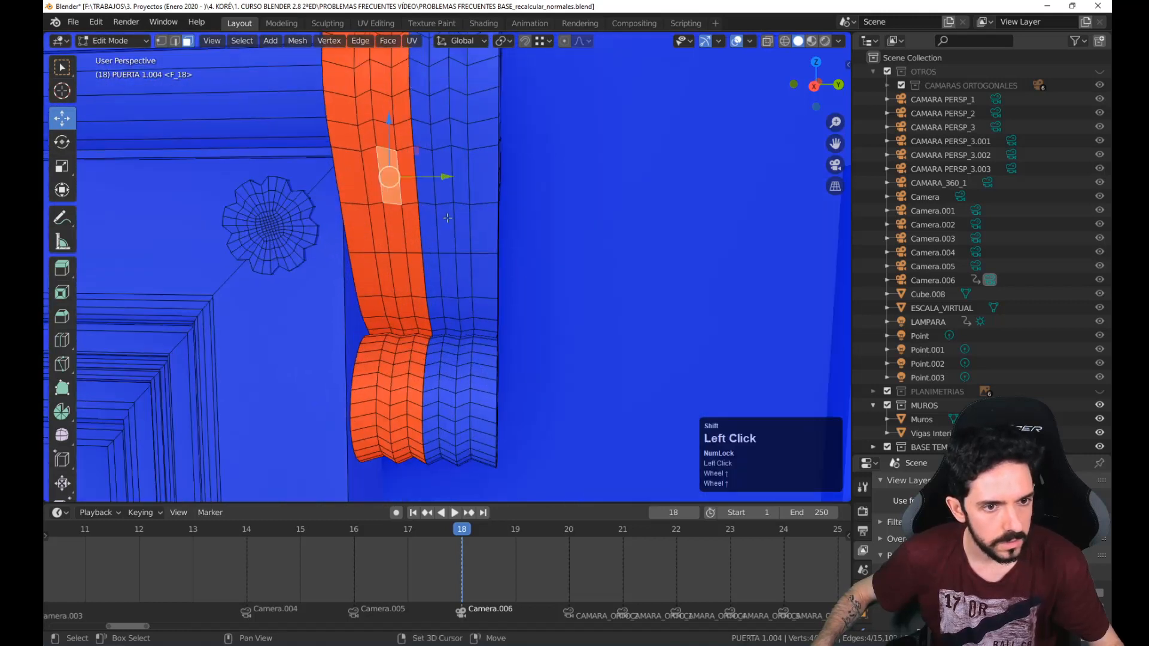
{"action": "middle_click_drag", "start_coordinate": [385, 163], "coordinate": [451, 256], "text": "shift"}
{"action": "scroll", "coordinate": [451, 256], "scroll_direction": "down", "scroll_amount": 3}
{"action": "key", "text": "l"}
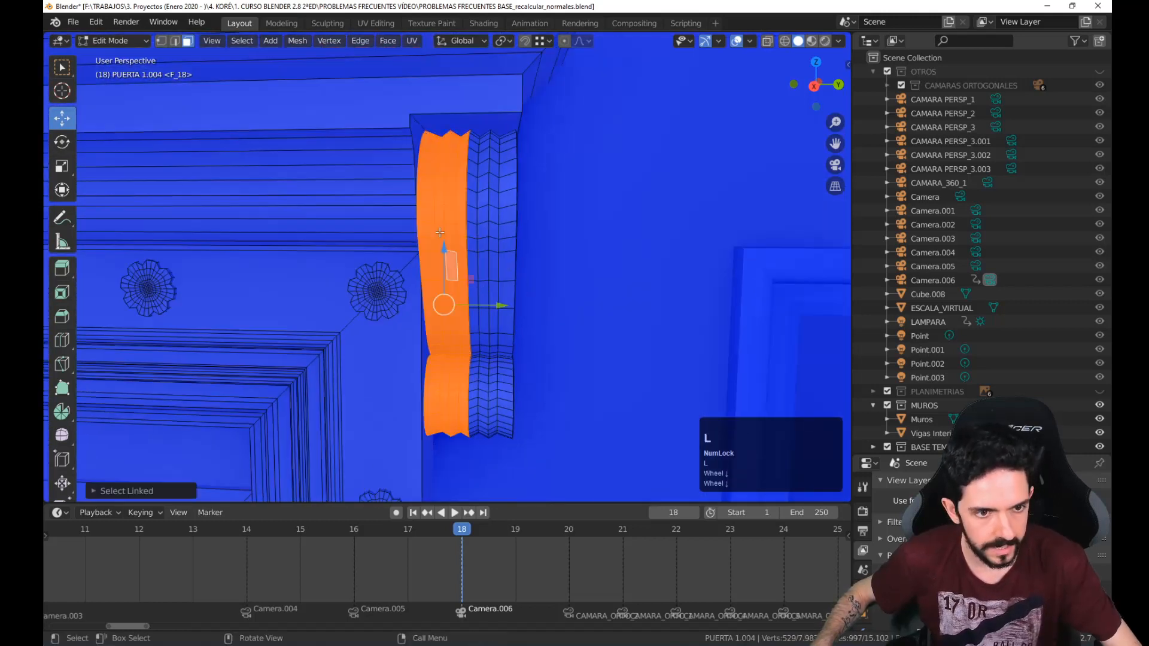
{"action": "left_click", "coordinate": [288, 41]}
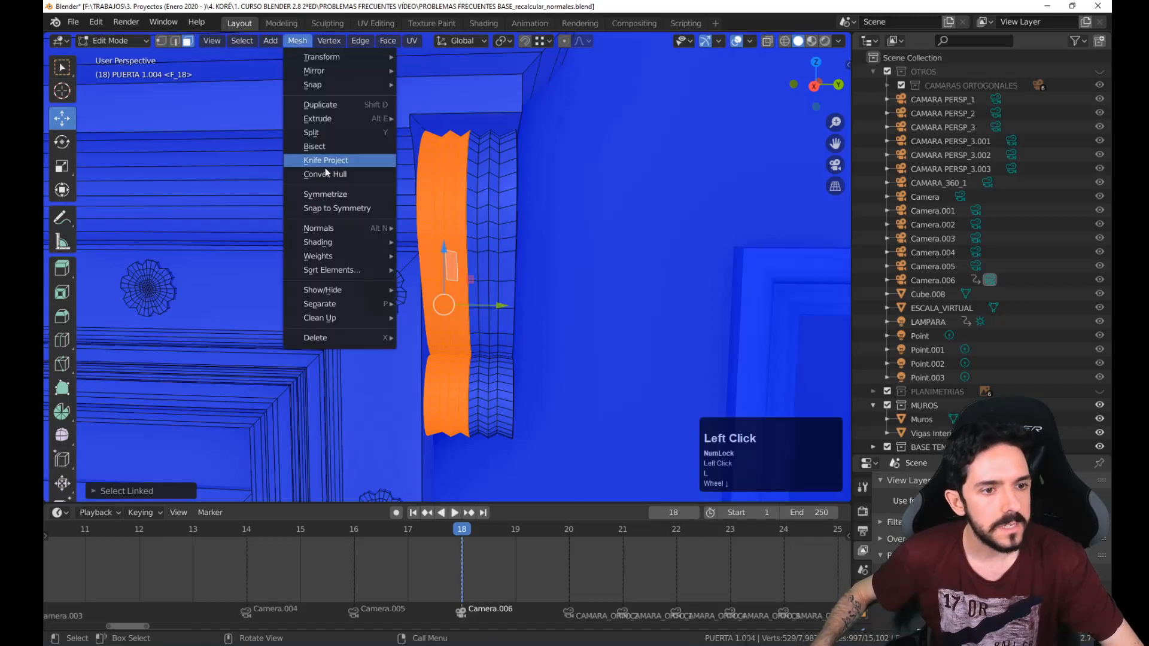
Select all linked faces of the red strip on the scroll bracket at the door frame's left upper corner and flip their normals
{"action": "scroll", "coordinate": [445, 182], "scroll_direction": "down", "scroll_amount": 4}
{"action": "middle_click_drag", "start_coordinate": [445, 182], "coordinate": [431, 231], "text": "shift"}
{"action": "scroll", "coordinate": [347, 216], "scroll_direction": "up", "scroll_amount": 3}
{"action": "left_click", "coordinate": [346, 215]}
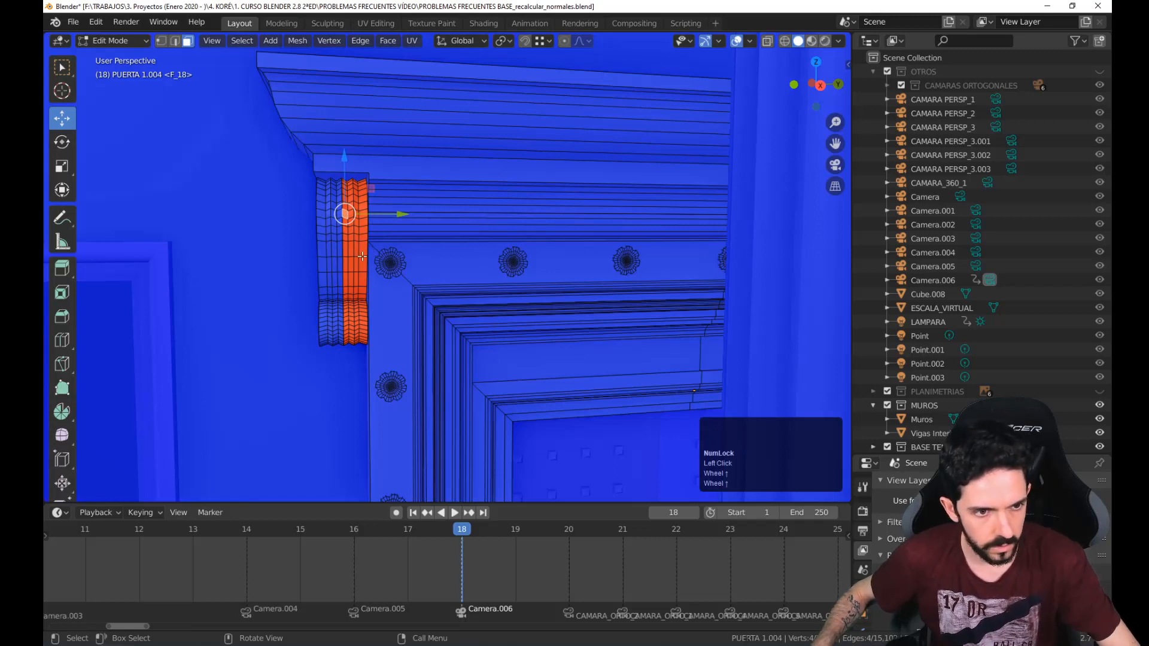
{"action": "key", "text": "l"}
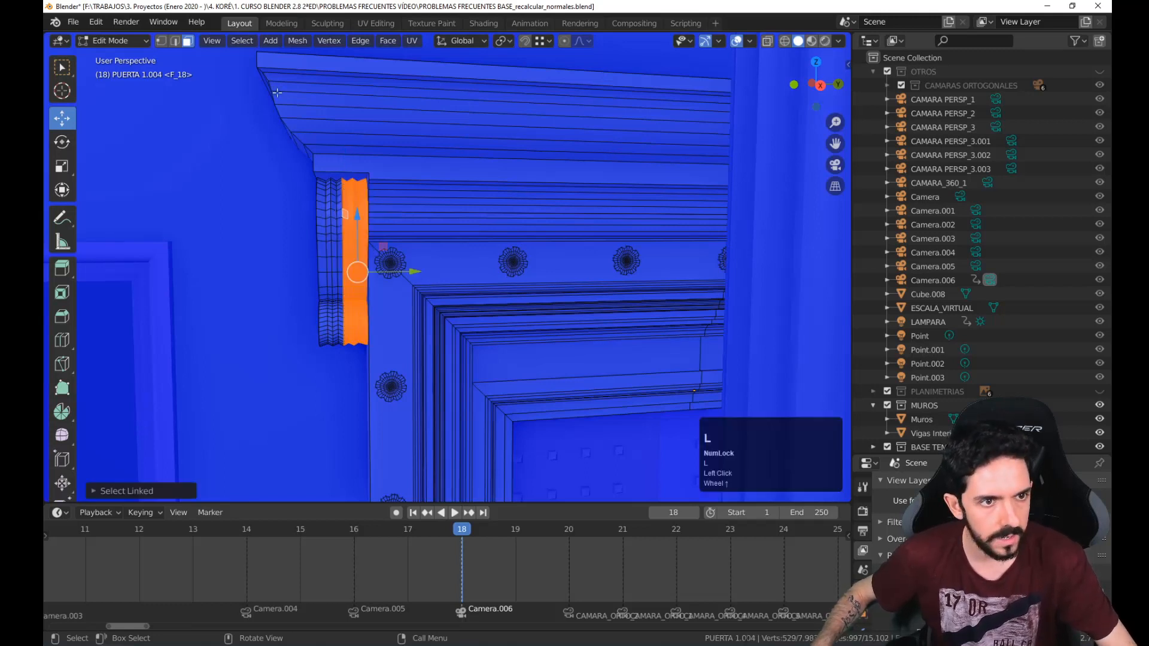
{"action": "left_click", "coordinate": [296, 40]}
{"action": "left_click", "coordinate": [323, 230]}
{"action": "left_click", "coordinate": [447, 226]}
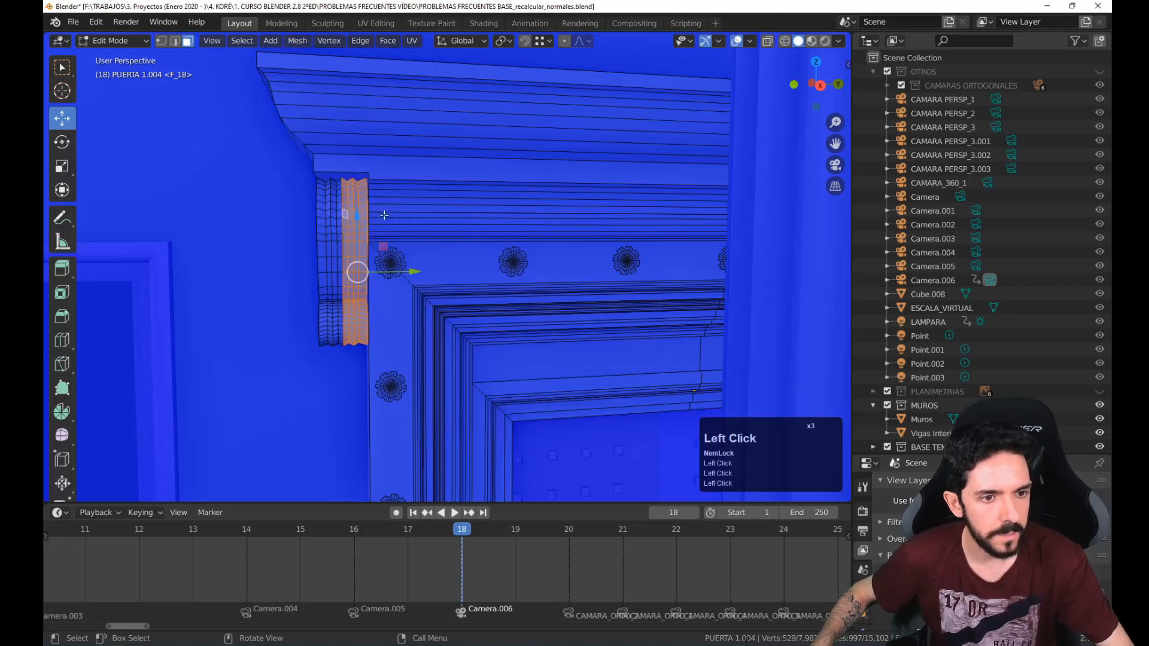
Clear the selection, return to Object Mode and turn off the Face Orientation overlay for the whole temple
{"action": "scroll", "coordinate": [513, 233], "scroll_direction": "down", "scroll_amount": 6}
{"action": "key", "text": "a"}
{"action": "key", "text": "a"}
{"action": "key", "text": "Tab"}
{"action": "scroll", "coordinate": [512, 233], "scroll_direction": "down", "scroll_amount": 4}
{"action": "middle_click_drag", "start_coordinate": [513, 233], "coordinate": [511, 310]}
{"action": "scroll", "coordinate": [555, 293], "scroll_direction": "down", "scroll_amount": 2}
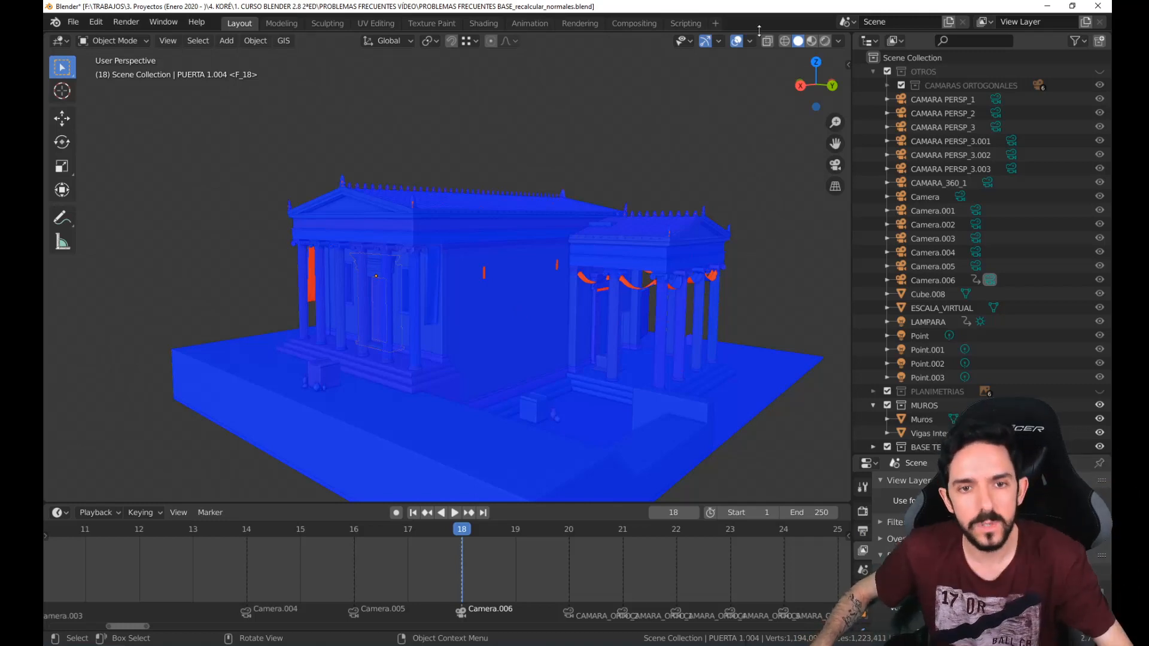
{"action": "left_click", "coordinate": [718, 40]}
{"action": "left_click", "coordinate": [749, 41]}
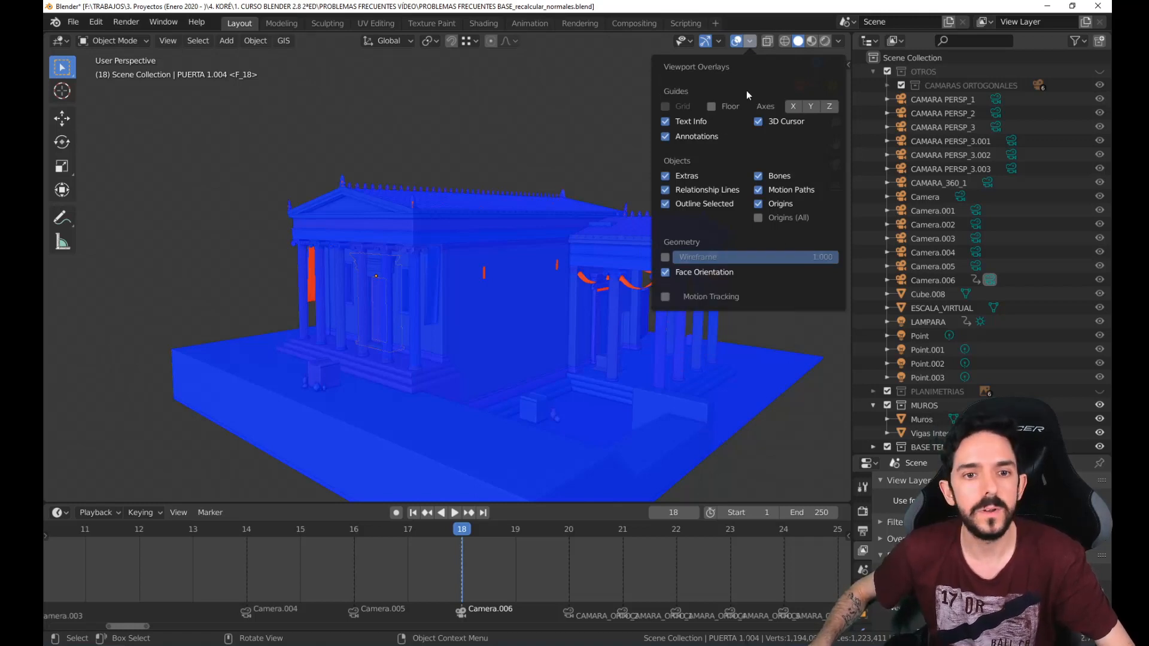
{"action": "left_click", "coordinate": [665, 272]}
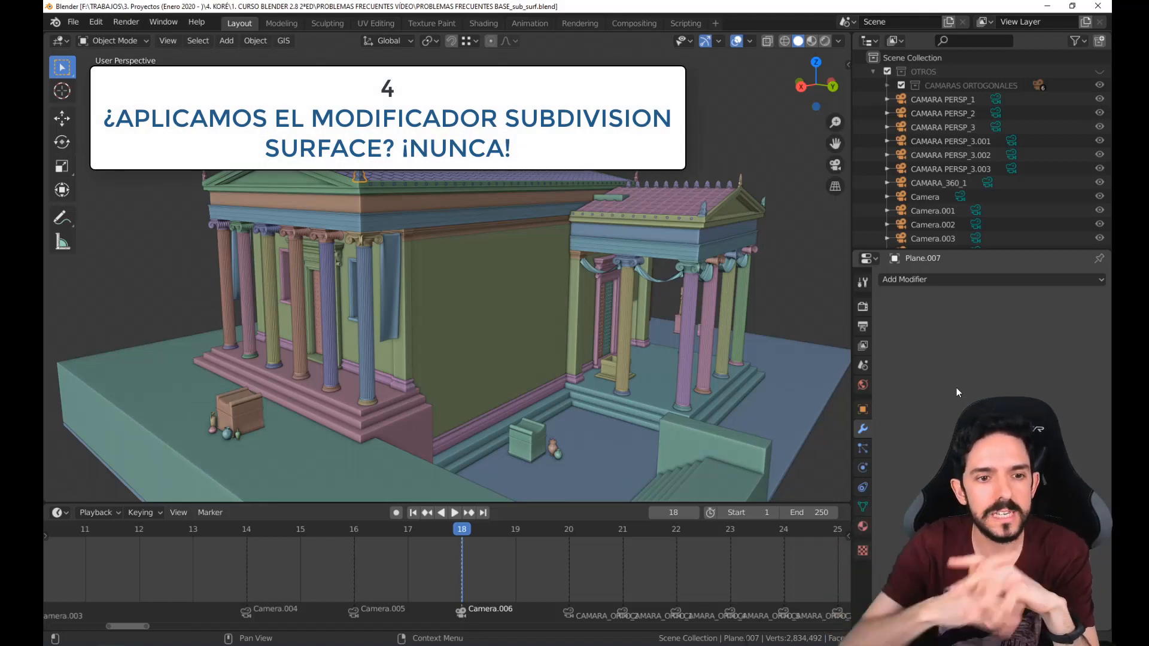
Select the palmette ornament on the pediment's apex and show its Subdivision modifier in the viewport with the modifier settings expanded
{"action": "left_click", "coordinate": [623, 123]}
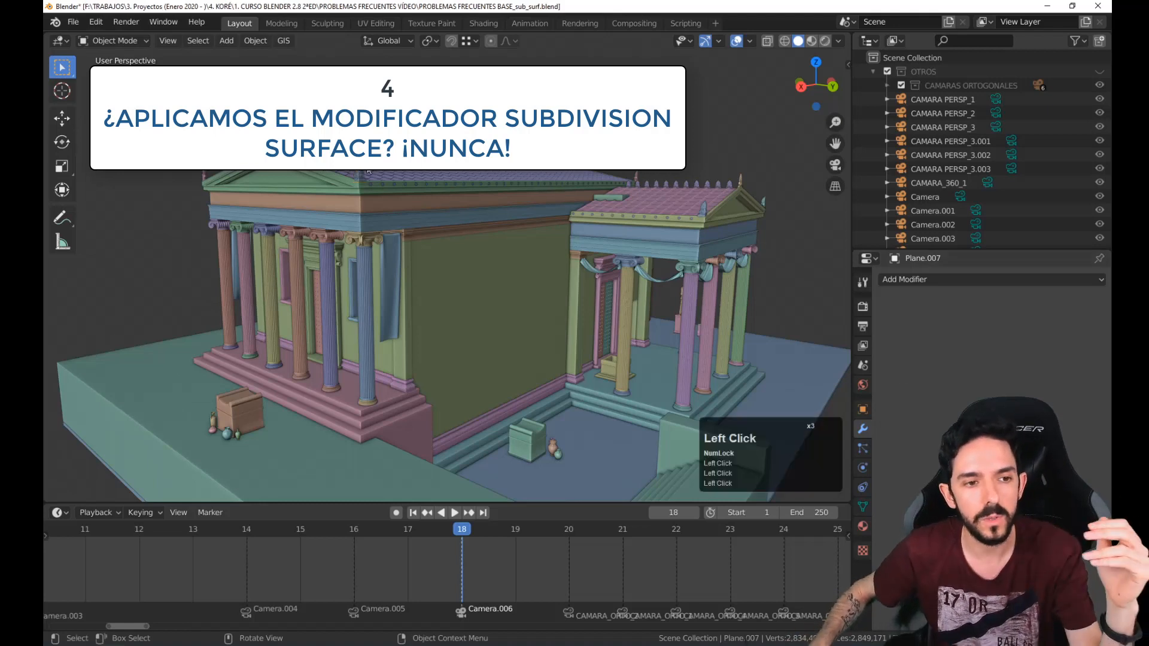
{"action": "left_click", "coordinate": [578, 154]}
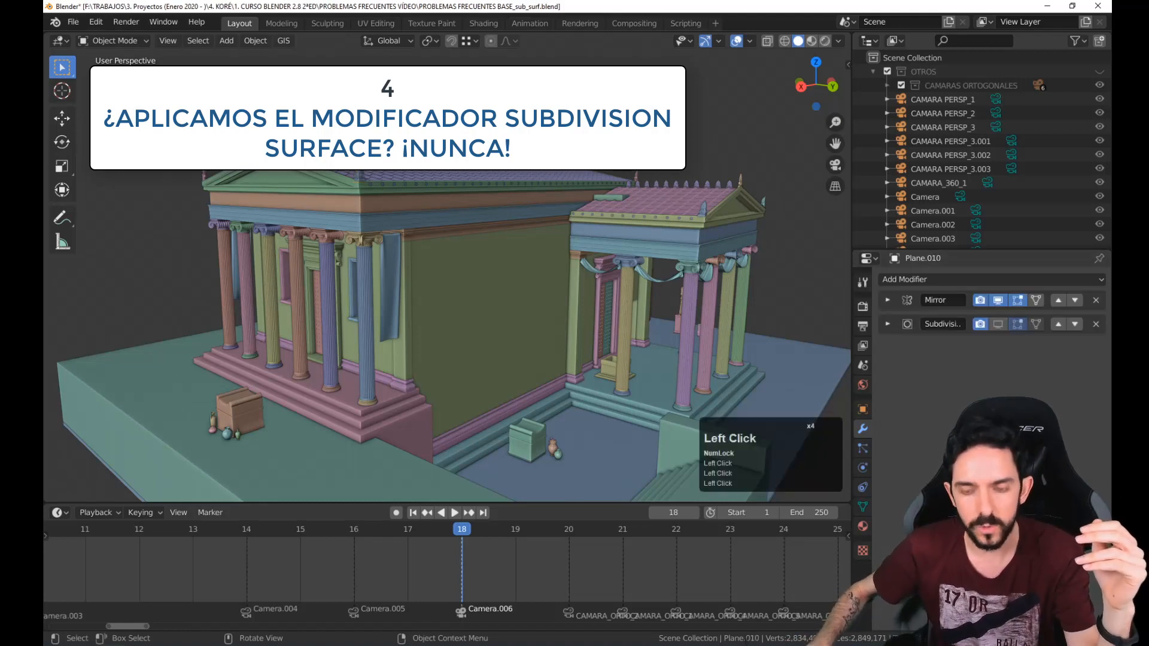
{"action": "key", "text": "KP_Decimal"}
{"action": "middle_click_drag", "start_coordinate": [578, 157], "coordinate": [832, 329]}
{"action": "left_click", "coordinate": [996, 324]}
{"action": "left_click", "coordinate": [887, 324]}
{"action": "middle_click_drag", "start_coordinate": [634, 341], "coordinate": [562, 298]}
{"action": "scroll", "coordinate": [576, 330], "scroll_direction": "up", "scroll_amount": 2}
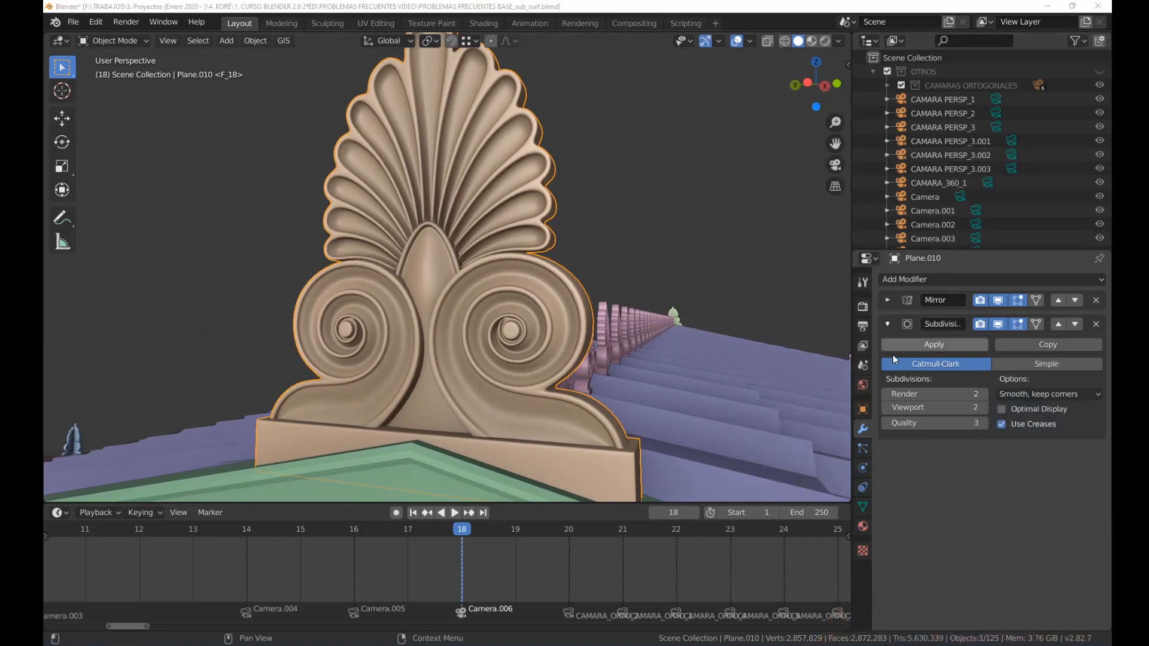
Expand the apex ornament's Mirror modifier, hide its effect in the viewport to compare, and show it again
{"action": "left_click", "coordinate": [887, 300]}
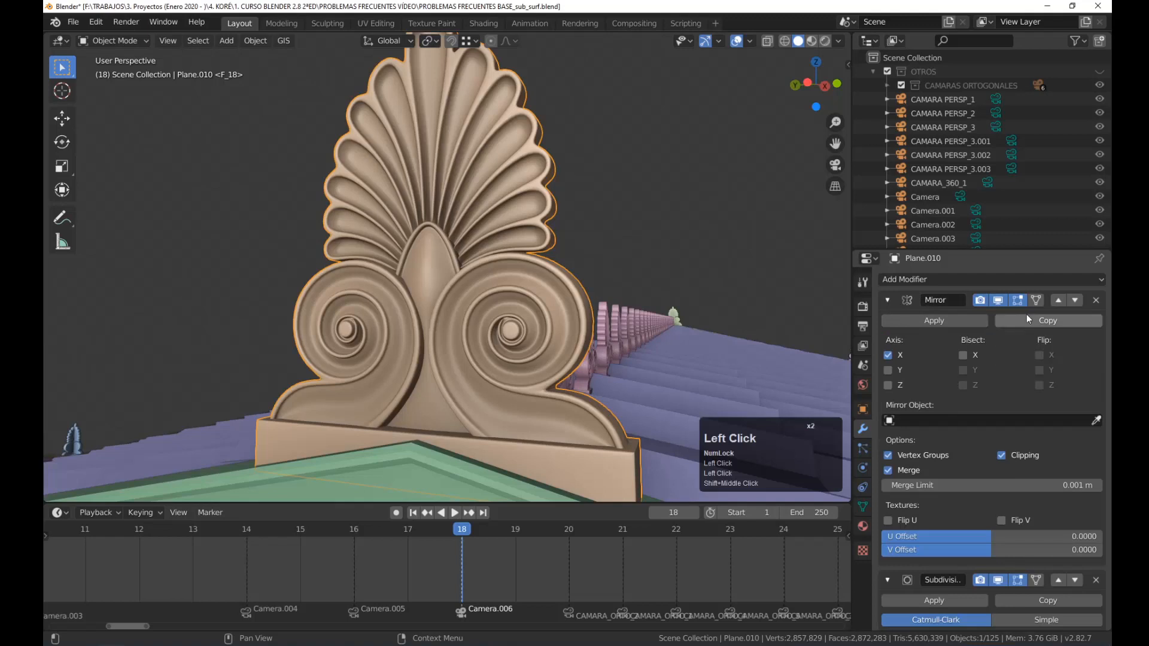
{"action": "left_click", "coordinate": [997, 300]}
{"action": "middle_click_drag", "start_coordinate": [666, 333], "coordinate": [509, 323]}
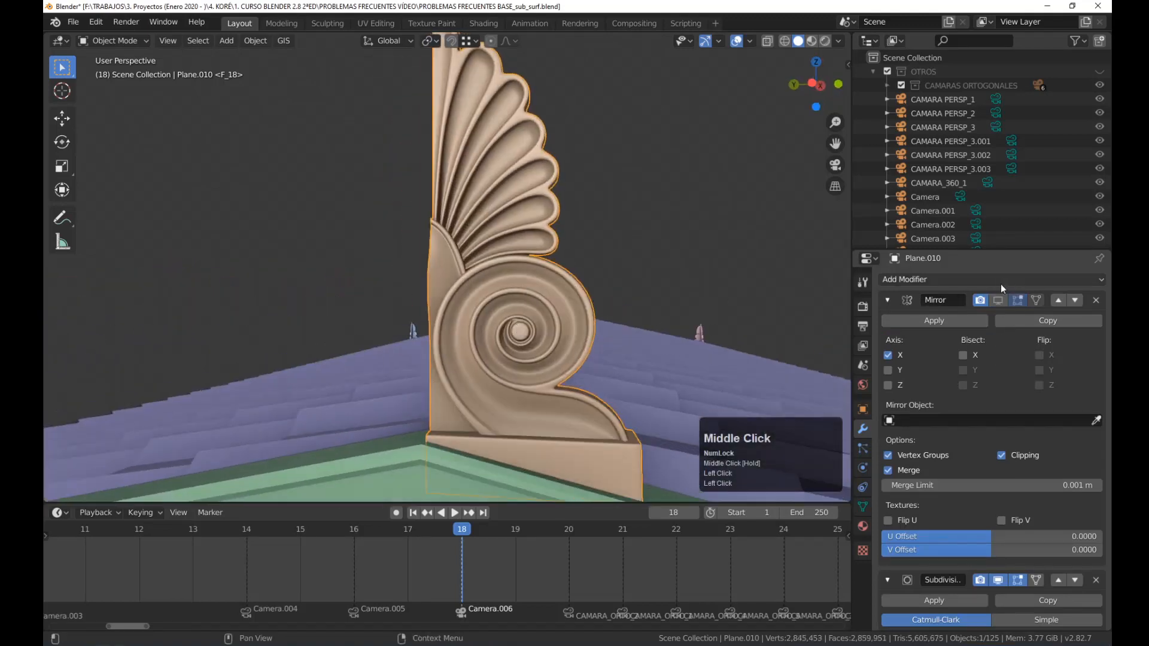
{"action": "left_click", "coordinate": [997, 302]}
{"action": "scroll", "coordinate": [1027, 387], "scroll_direction": "down", "scroll_amount": 6}
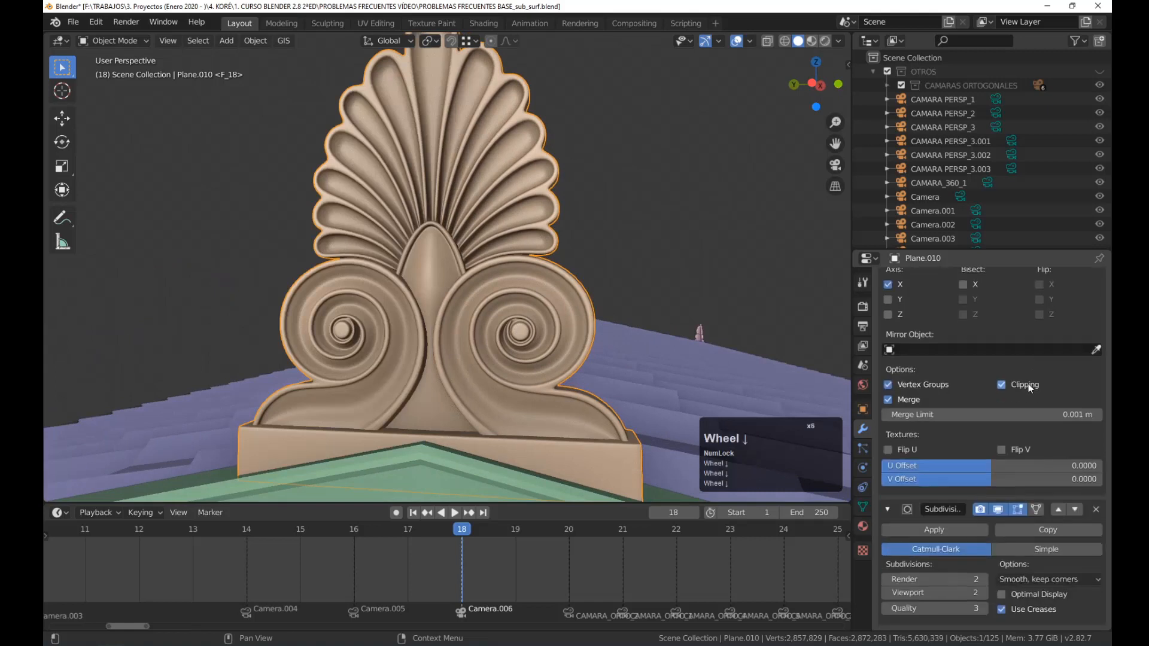
Hide the apex ornament's Subdivision in the viewport, examine its mesh in Edit Mode, and restore the subdivision in Object Mode
{"action": "left_click", "coordinate": [997, 509]}
{"action": "key", "text": "Tab"}
{"action": "middle_click_drag", "start_coordinate": [443, 311], "coordinate": [371, 311]}
{"action": "key", "text": "Tab"}
{"action": "left_click", "coordinate": [1001, 510]}
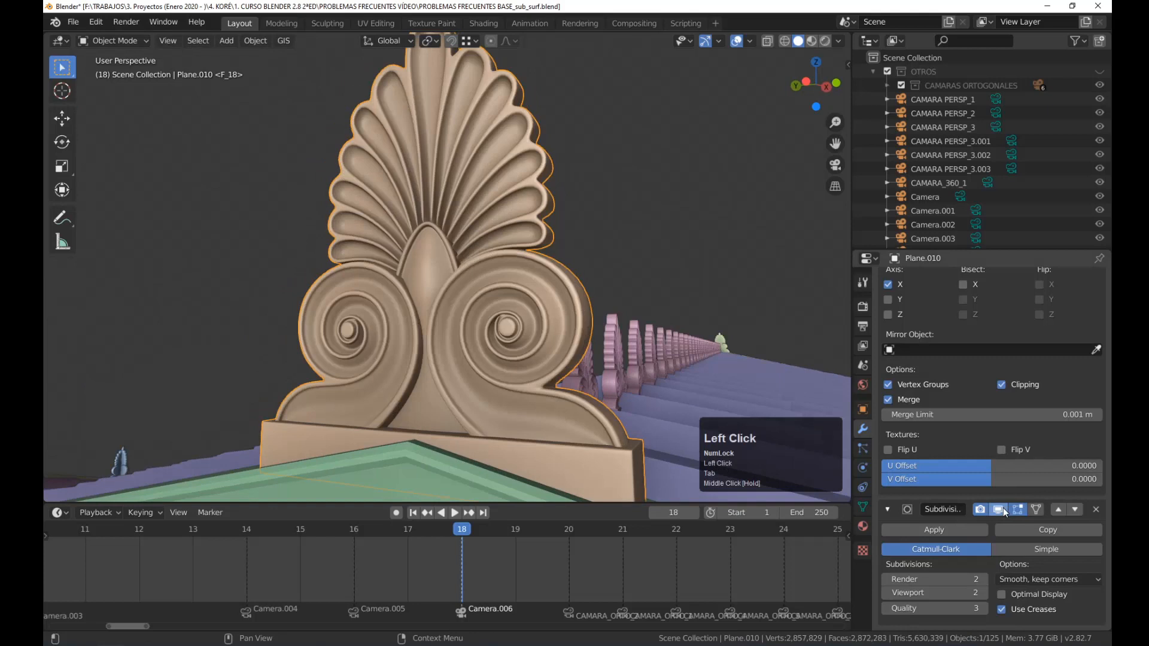
{"action": "scroll", "coordinate": [618, 345], "scroll_direction": "down", "scroll_amount": 2}
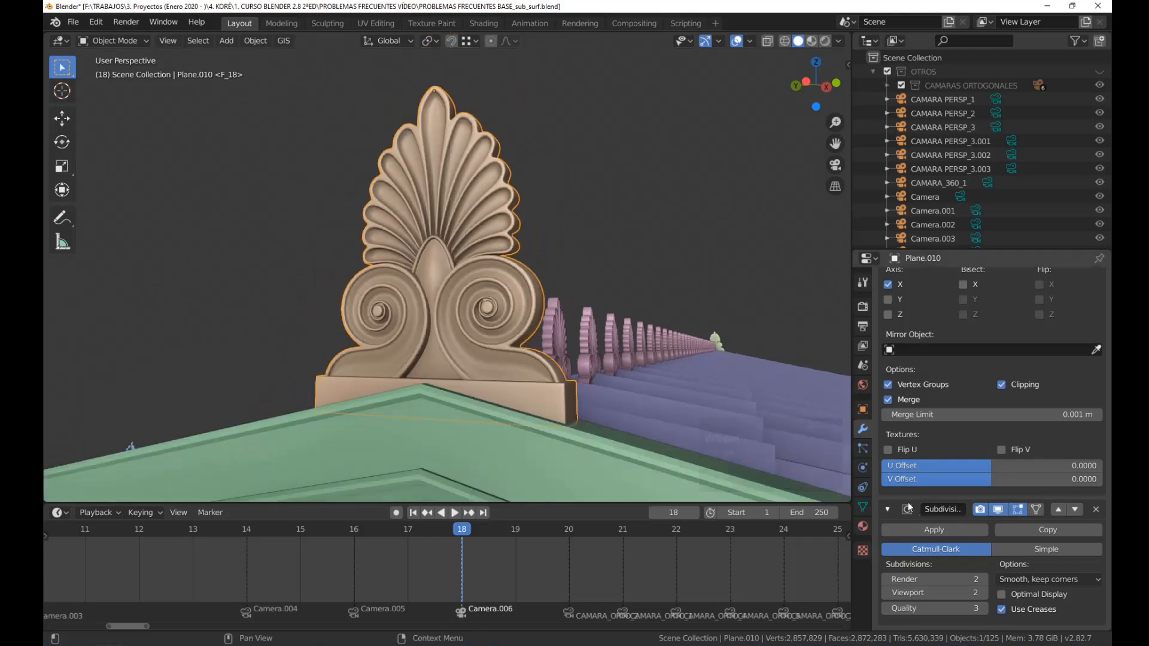
Apply the Mirror modifier and the Subdivision modifier to the apex ornament
{"action": "left_click", "coordinate": [887, 509]}
{"action": "scroll", "coordinate": [888, 359], "scroll_direction": "up", "scroll_amount": 2}
{"action": "left_click", "coordinate": [888, 300]}
{"action": "left_click", "coordinate": [881, 301]}
{"action": "left_click", "coordinate": [884, 301]}
{"action": "left_click", "coordinate": [935, 321]}
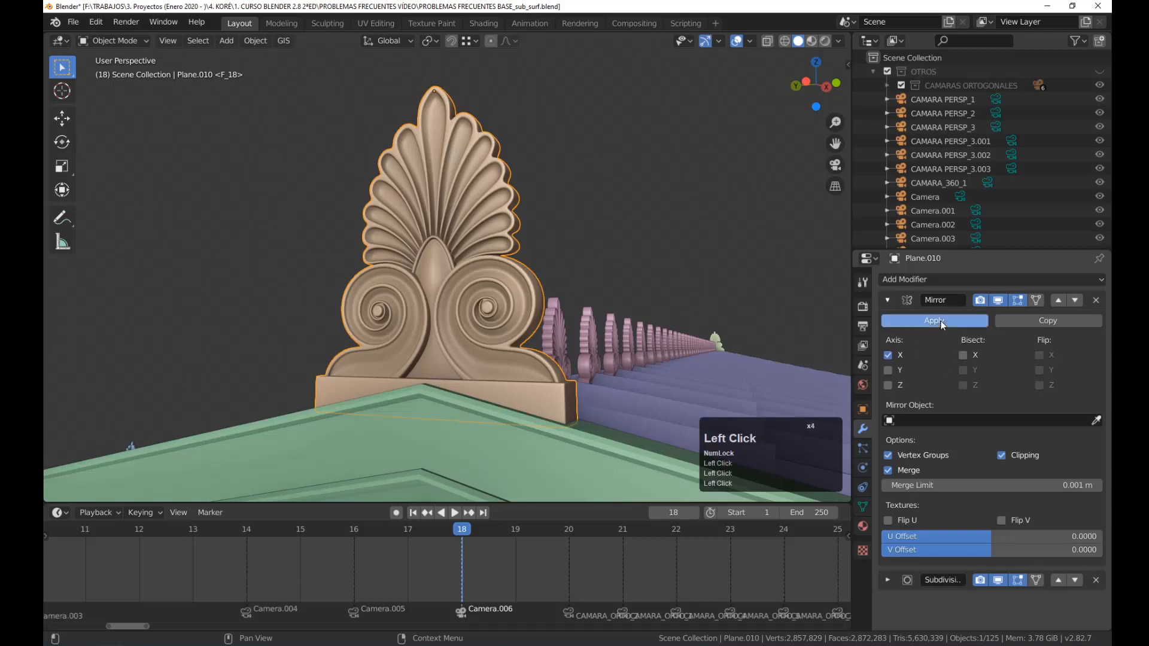
{"action": "left_click", "coordinate": [880, 299]}
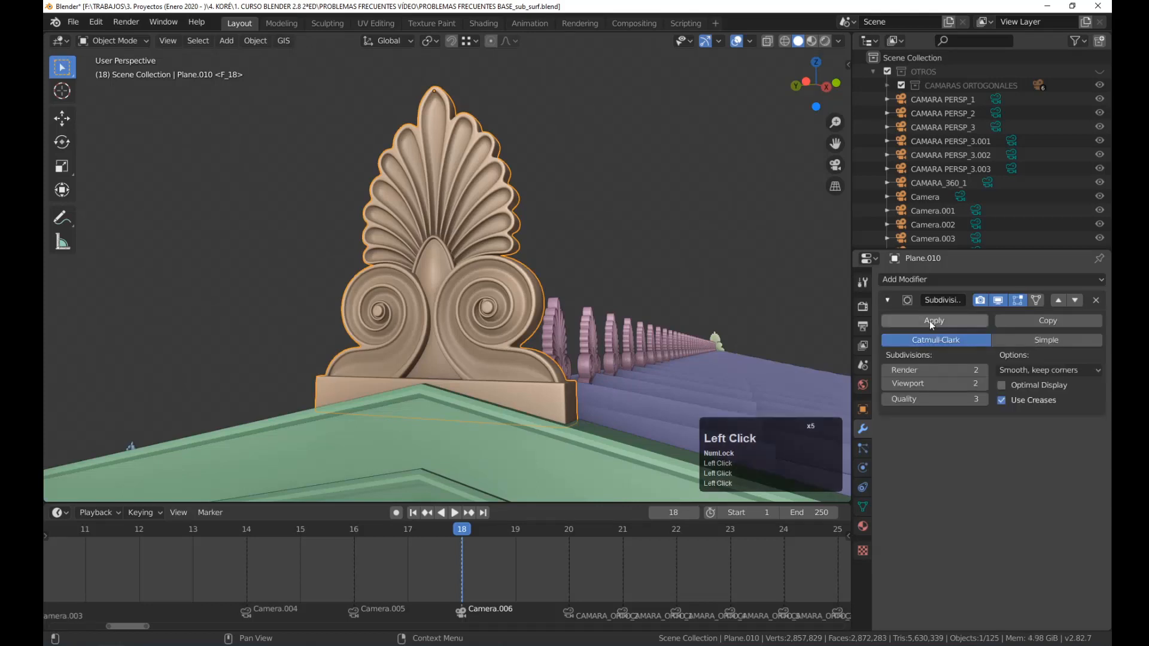
{"action": "left_click", "coordinate": [928, 320]}
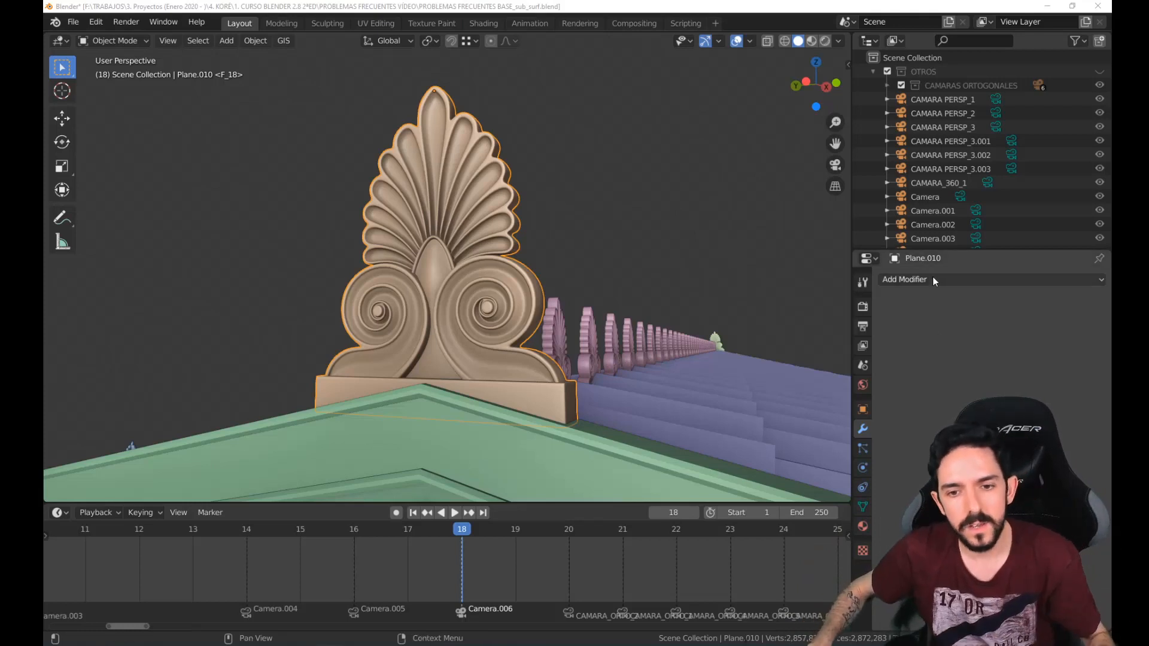
Enter Edit Mode on the apex ornament, clear the selection and examine the mesh density around the volutes
{"action": "left_click", "coordinate": [583, 85]}
{"action": "left_click", "coordinate": [460, 276]}
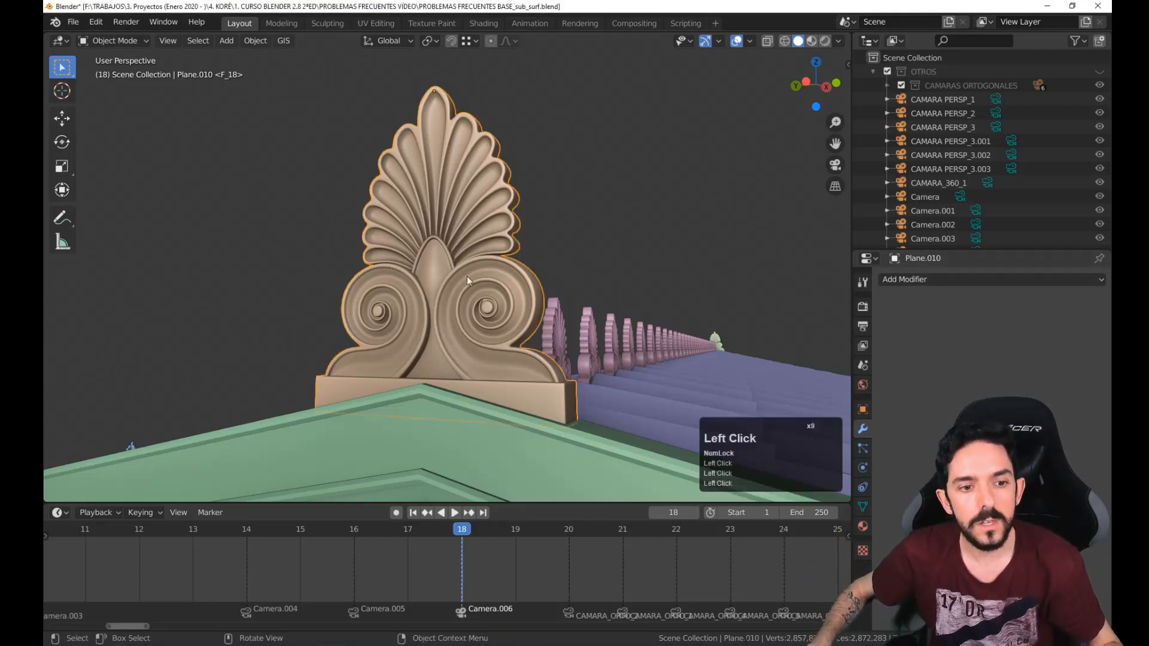
{"action": "middle_click_drag", "start_coordinate": [466, 275], "coordinate": [541, 262]}
{"action": "scroll", "coordinate": [413, 218], "scroll_direction": "up", "scroll_amount": 3}
{"action": "key", "text": "Tab"}
{"action": "middle_click_drag", "start_coordinate": [413, 218], "coordinate": [419, 223]}
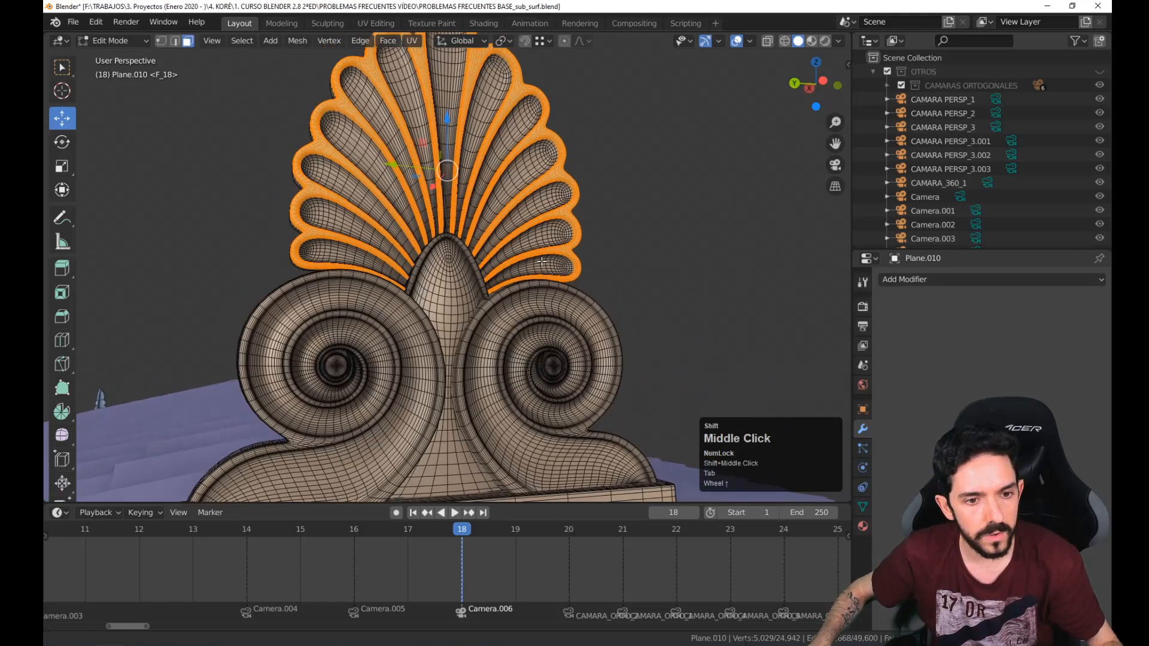
{"action": "key", "text": "alt+a"}
{"action": "scroll", "coordinate": [574, 289], "scroll_direction": "down", "scroll_amount": 2}
{"action": "middle_click_drag", "start_coordinate": [574, 290], "coordinate": [502, 263]}
{"action": "scroll", "coordinate": [551, 302], "scroll_direction": "down", "scroll_amount": 2}
{"action": "scroll", "coordinate": [497, 262], "scroll_direction": "up", "scroll_amount": 3}
{"action": "scroll", "coordinate": [498, 262], "scroll_direction": "up", "scroll_amount": 3}
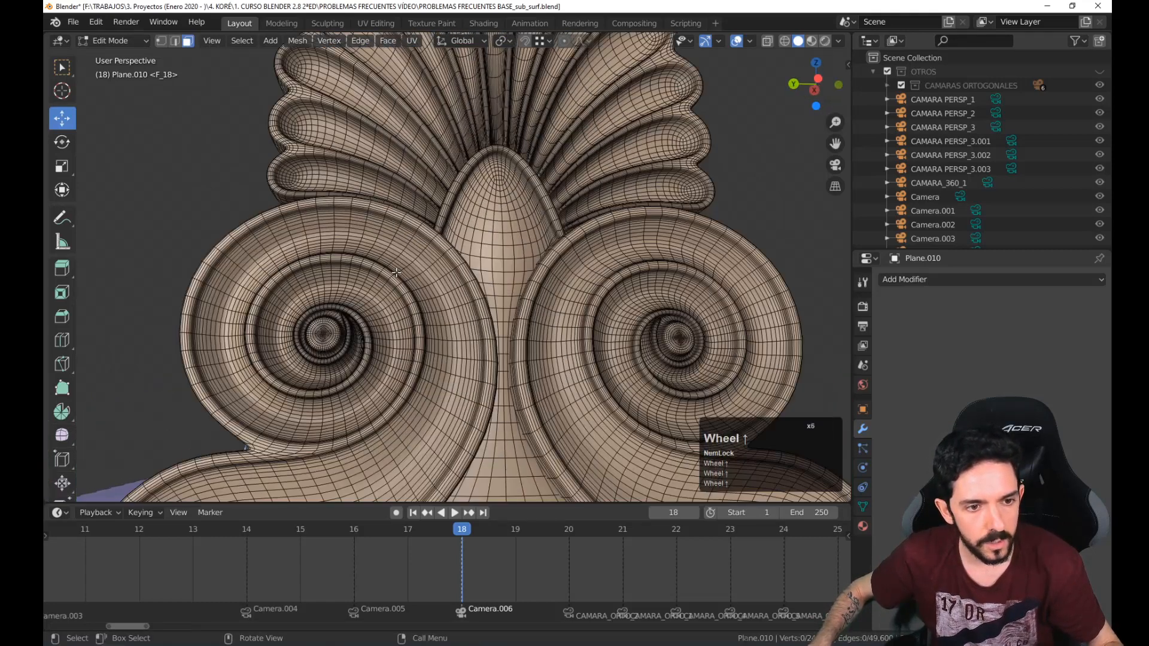
Try to move a single face on the upper rim of the apex ornament's left volute
{"action": "left_click", "coordinate": [425, 233]}
{"action": "key", "text": "g"}
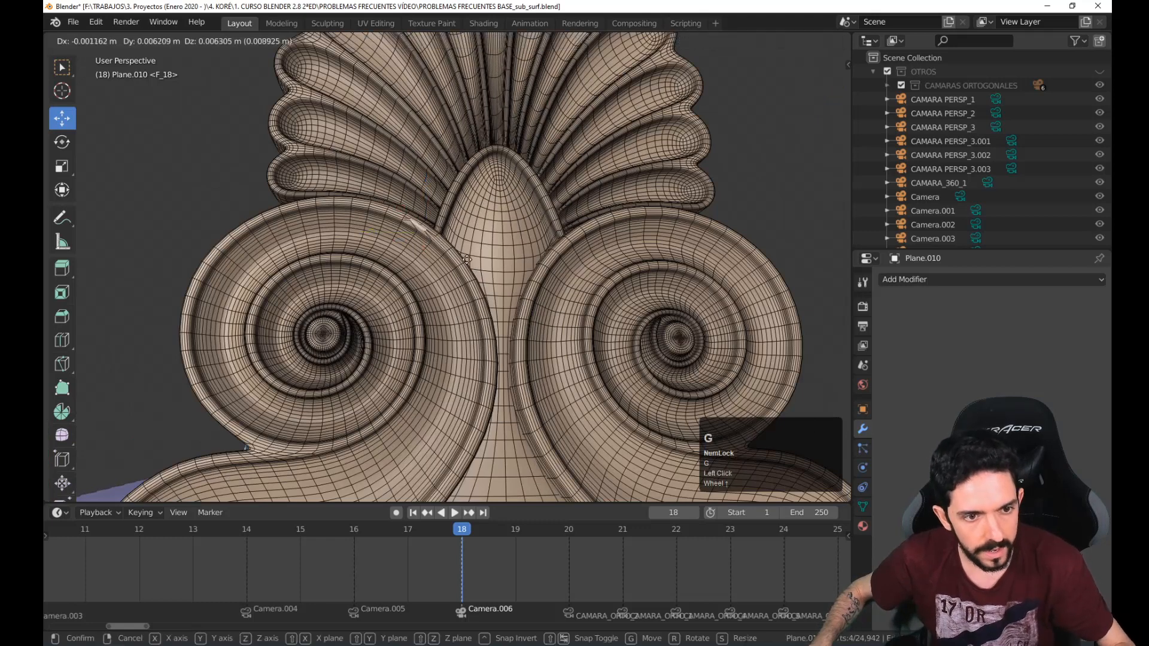
{"action": "right_click", "coordinate": [527, 213]}
{"action": "scroll", "coordinate": [527, 213], "scroll_direction": "down", "scroll_amount": 3}
{"action": "middle_click_drag", "start_coordinate": [541, 228], "coordinate": [526, 263]}
{"action": "scroll", "coordinate": [526, 263], "scroll_direction": "down", "scroll_amount": 3}
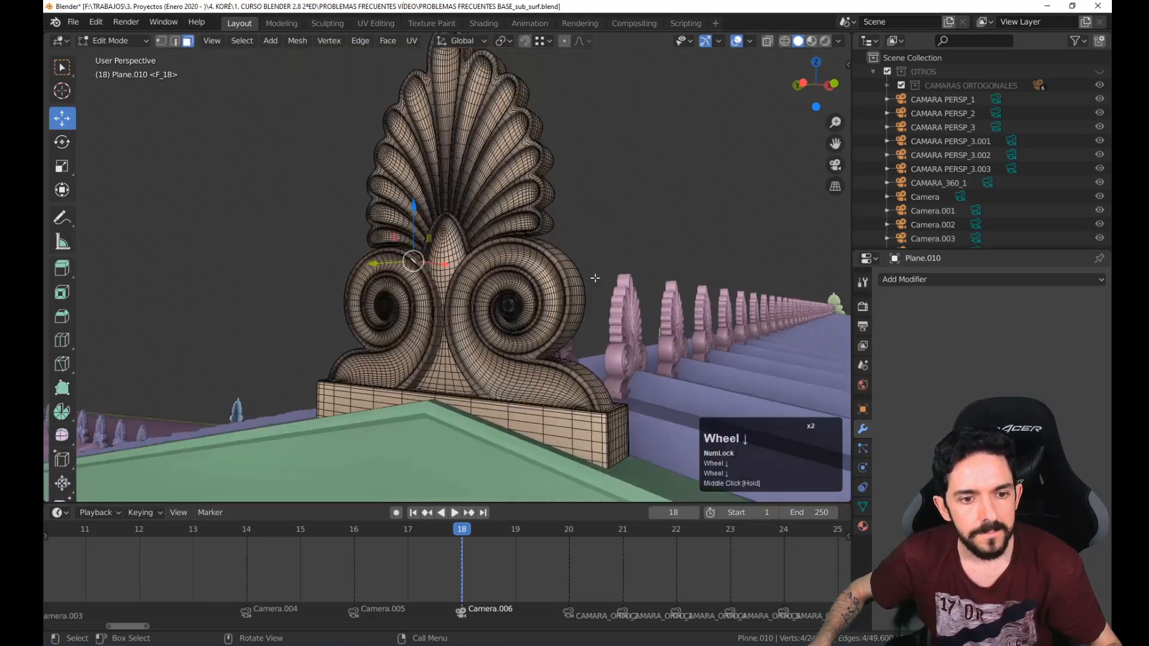
Return to Object Mode, select the palmette ornament at the roof's corner and show its Subdivision modifier in the viewport
{"action": "key", "text": "Tab"}
{"action": "scroll", "coordinate": [526, 263], "scroll_direction": "down", "scroll_amount": 6}
{"action": "middle_click_drag", "start_coordinate": [628, 363], "coordinate": [366, 263], "text": "shift"}
{"action": "left_click", "coordinate": [726, 248]}
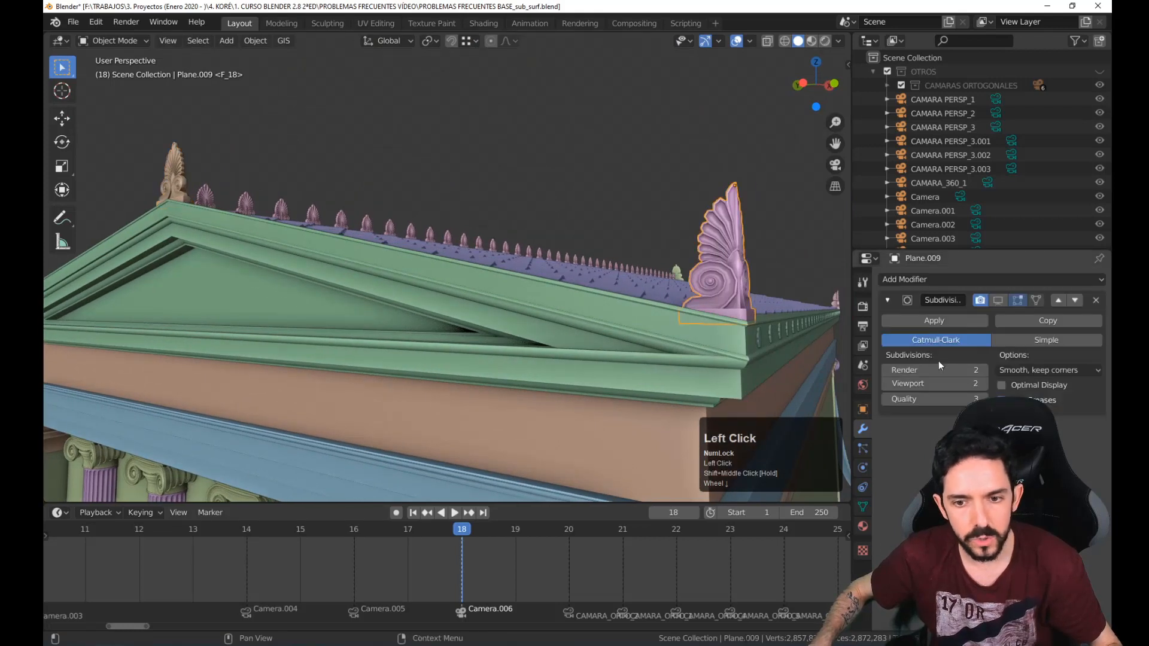
{"action": "left_click", "coordinate": [997, 300]}
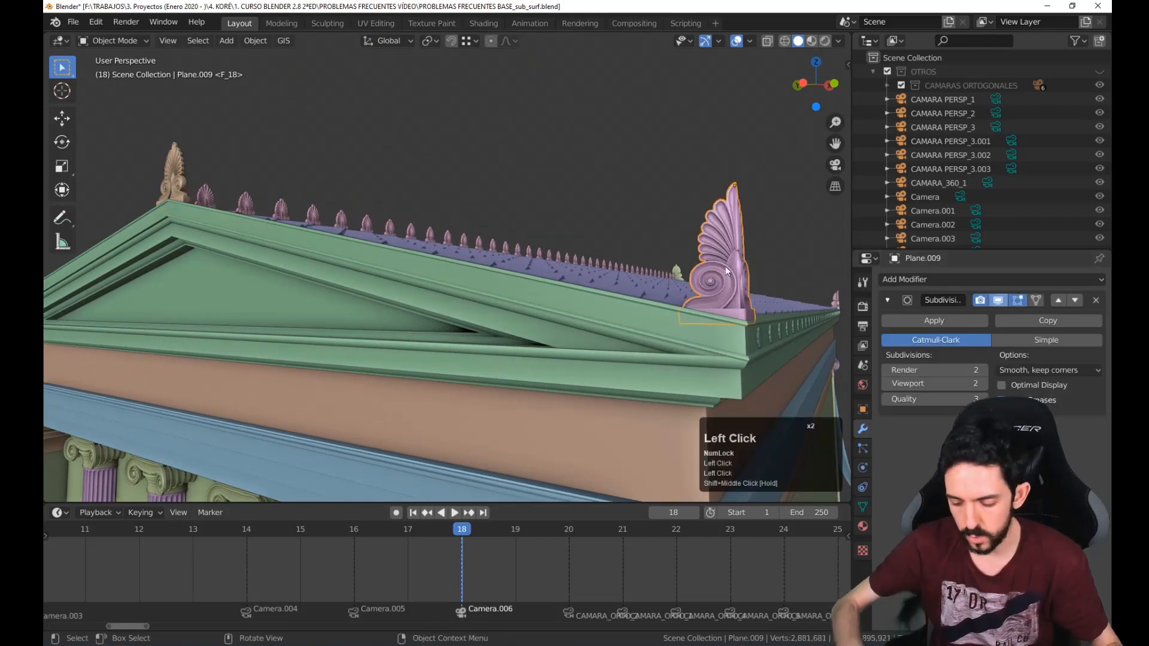
{"action": "key", "text": "KP_Decimal"}
Enable Optimal Display and the edit cage for the corner ornament's Subdivision, and compare Simple with Catmull-Clark, keeping Catmull-Clark
{"action": "left_click", "coordinate": [1046, 339]}
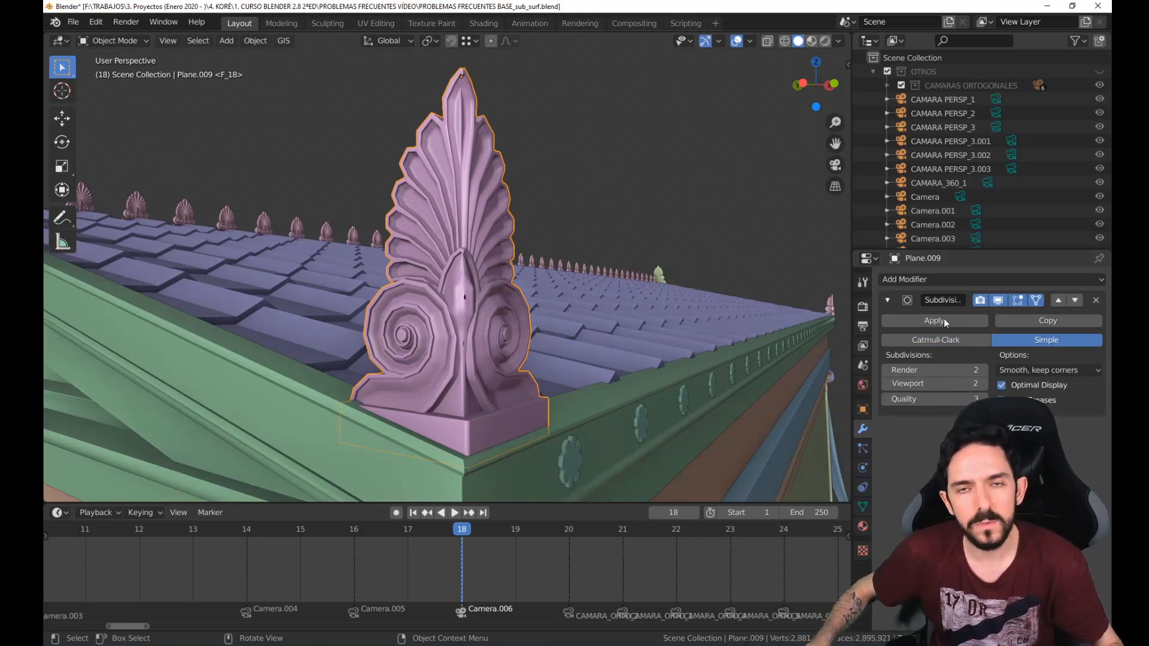
{"action": "left_click", "coordinate": [936, 340]}
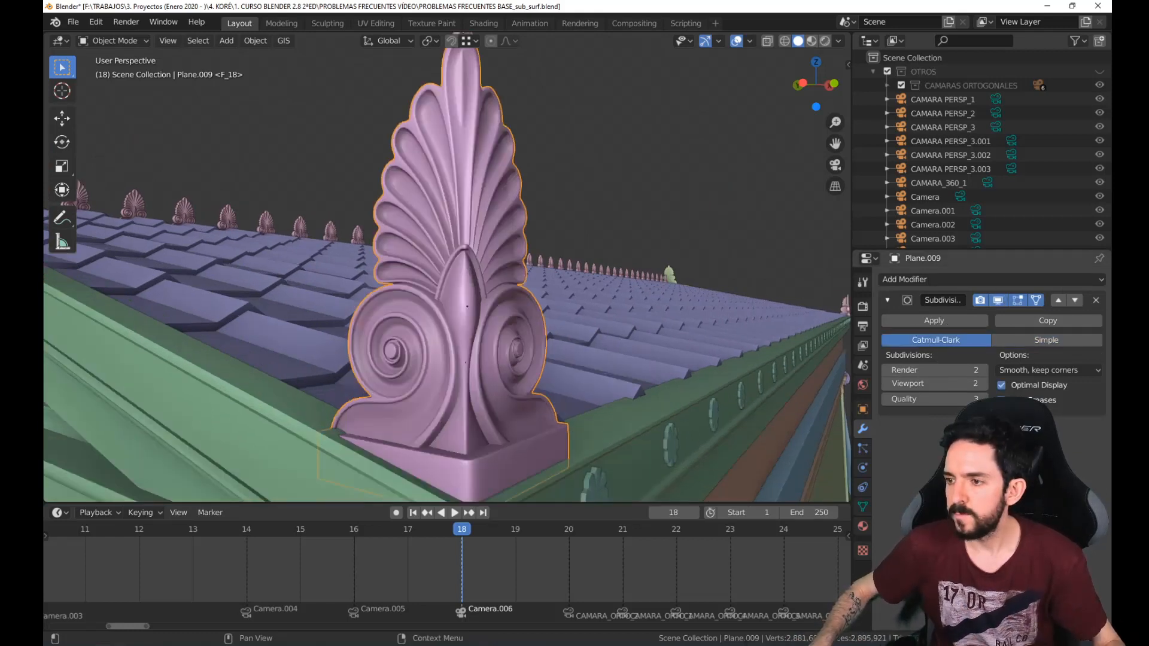
{"action": "scroll", "coordinate": [529, 357], "scroll_direction": "down", "scroll_amount": 2}
{"action": "middle_click_drag", "start_coordinate": [529, 357], "coordinate": [570, 346]}
{"action": "scroll", "coordinate": [582, 293], "scroll_direction": "up", "scroll_amount": 2}
{"action": "scroll", "coordinate": [583, 293], "scroll_direction": "down", "scroll_amount": 1}
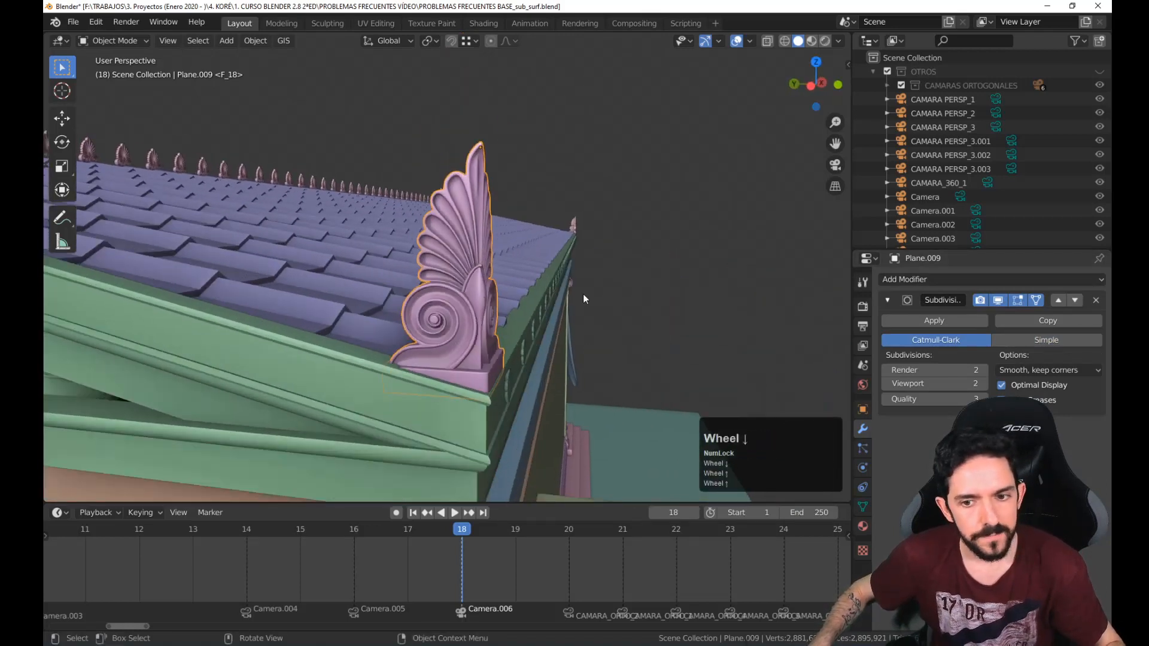
{"action": "middle_click_drag", "start_coordinate": [465, 247], "coordinate": [576, 218]}
{"action": "scroll", "coordinate": [544, 215], "scroll_direction": "up", "scroll_amount": 1}
Enter Edit Mode on the corner ornament and try to move one vertex on the volute's outer rim
{"action": "key", "text": "Tab"}
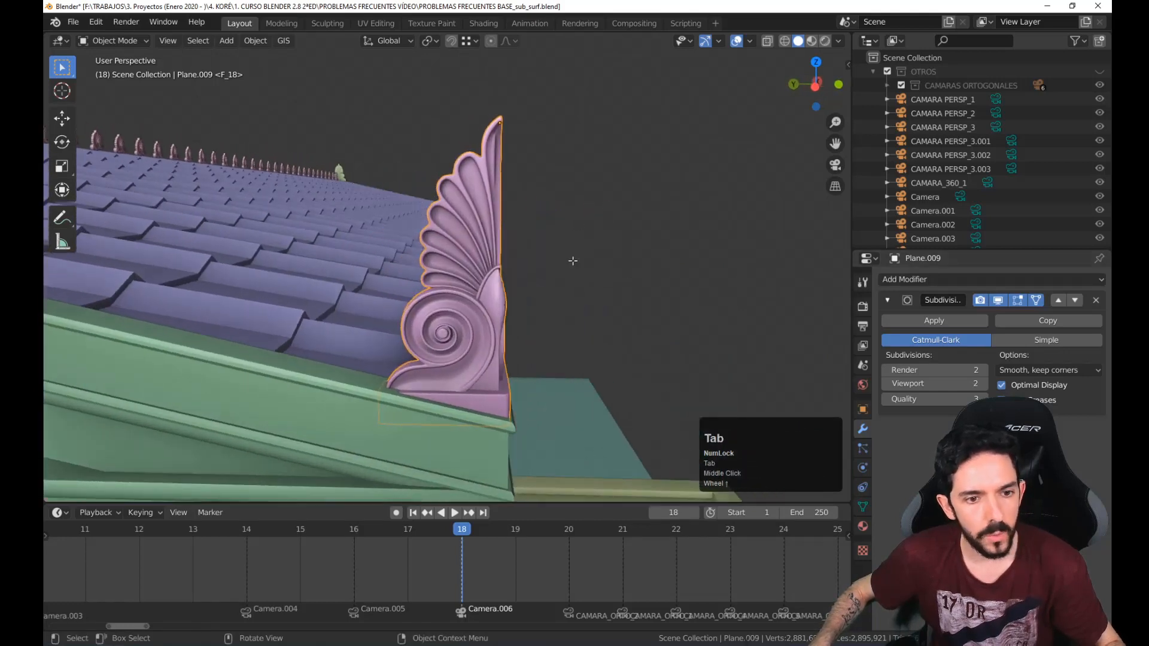
{"action": "scroll", "coordinate": [479, 274], "scroll_direction": "up", "scroll_amount": 3}
{"action": "middle_click_drag", "start_coordinate": [480, 274], "coordinate": [335, 314]}
{"action": "left_click", "coordinate": [323, 318]}
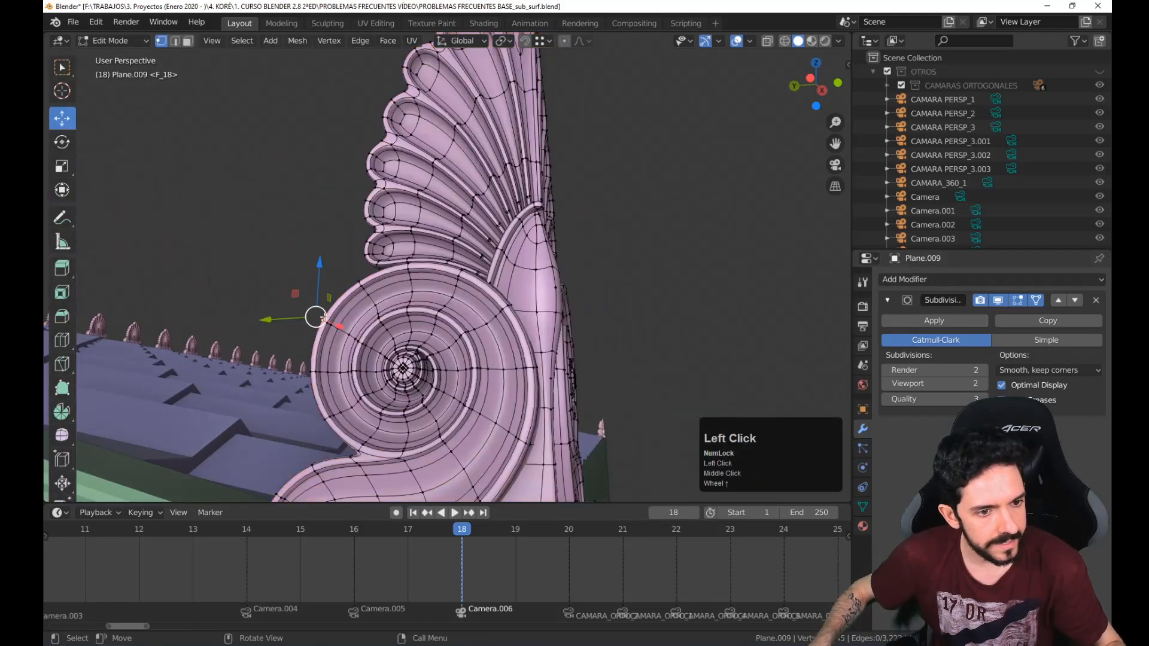
{"action": "scroll", "coordinate": [395, 359], "scroll_direction": "down", "scroll_amount": 2}
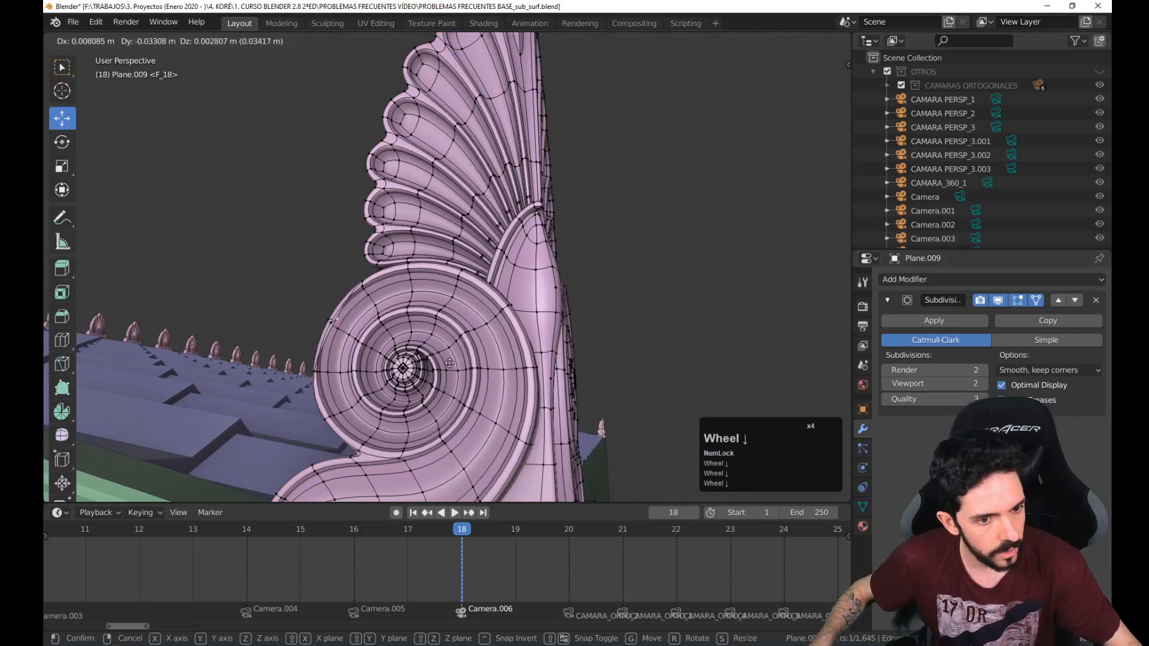
{"action": "right_click", "coordinate": [379, 355]}
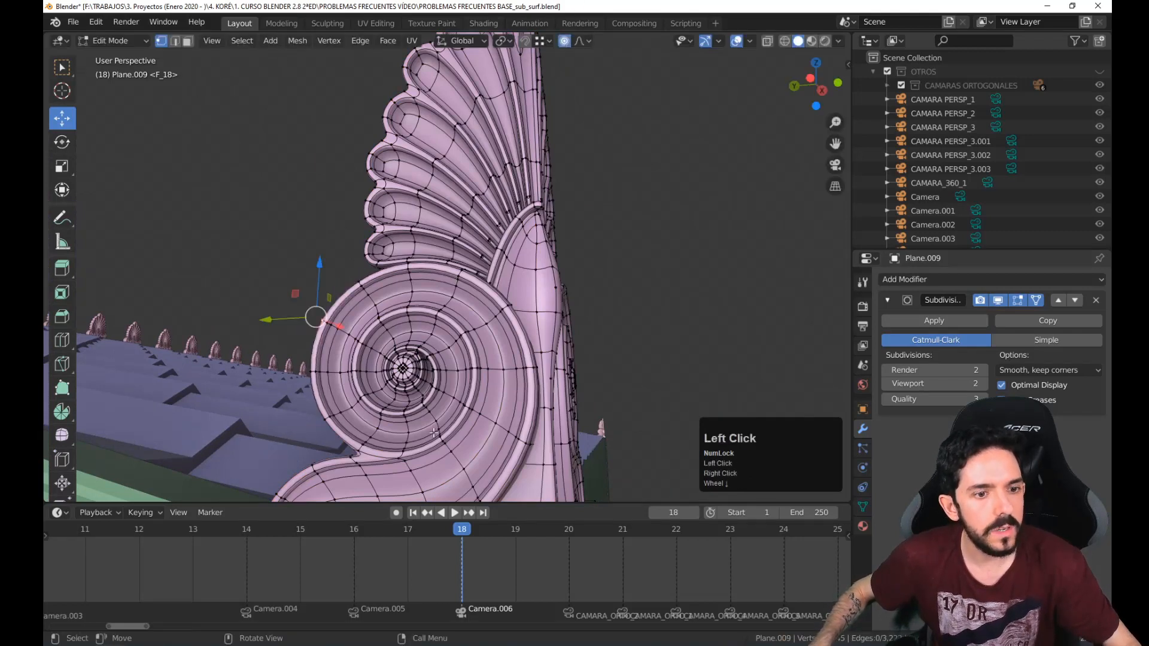
Try to move the same rim vertex with proportional editing at a proportional size of 0.18
{"action": "key", "text": "g"}
{"action": "scroll", "coordinate": [437, 425], "scroll_direction": "down", "scroll_amount": 6}
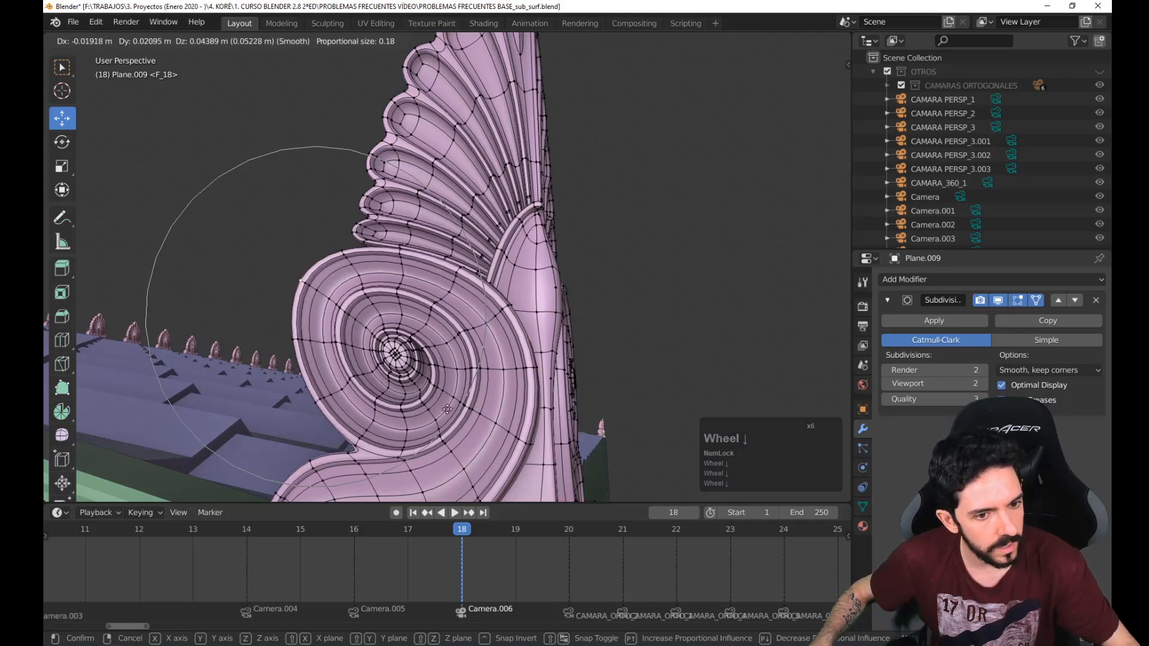
{"action": "right_click", "coordinate": [447, 409]}
Examine the corner ornament's editable mesh from several sides and return to Object Mode
{"action": "middle_click_drag", "start_coordinate": [447, 409], "coordinate": [332, 339]}
{"action": "middle_click_drag", "start_coordinate": [557, 406], "coordinate": [625, 298], "text": "shift"}
{"action": "middle_click_drag", "start_coordinate": [423, 263], "coordinate": [413, 285]}
{"action": "scroll", "coordinate": [434, 225], "scroll_direction": "down", "scroll_amount": 2}
{"action": "middle_click_drag", "start_coordinate": [434, 225], "coordinate": [463, 166]}
{"action": "scroll", "coordinate": [514, 229], "scroll_direction": "down", "scroll_amount": 1}
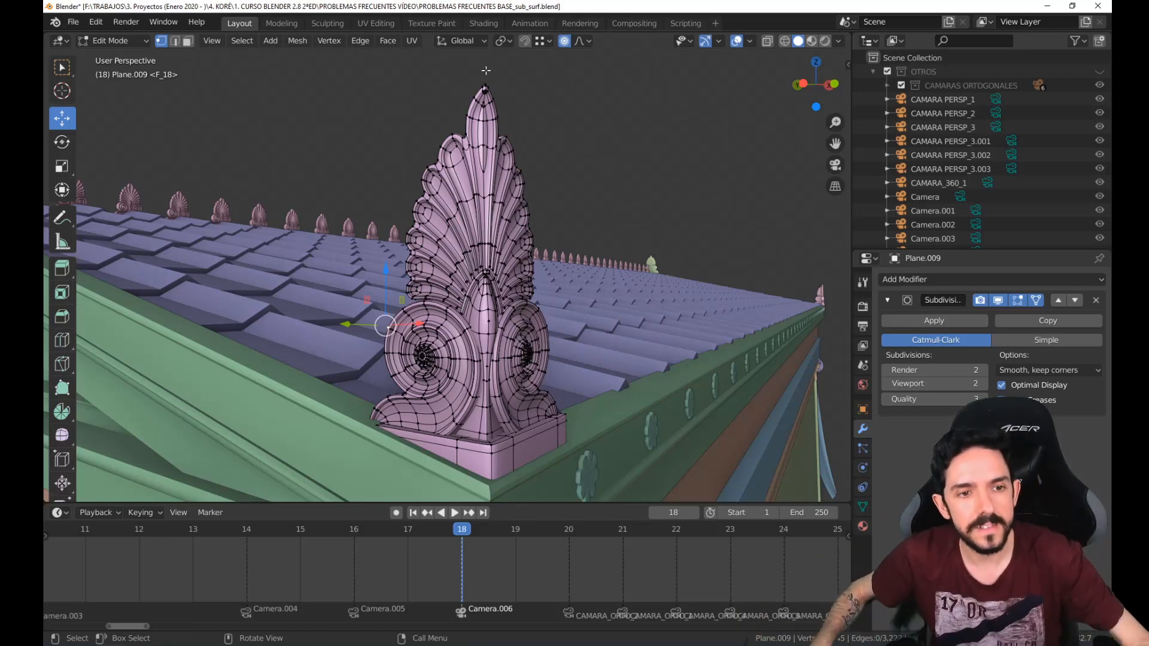
{"action": "middle_click_drag", "start_coordinate": [513, 231], "coordinate": [533, 244]}
{"action": "scroll", "coordinate": [533, 245], "scroll_direction": "down", "scroll_amount": 2}
{"action": "scroll", "coordinate": [532, 244], "scroll_direction": "down", "scroll_amount": 1}
{"action": "key", "text": "Tab"}
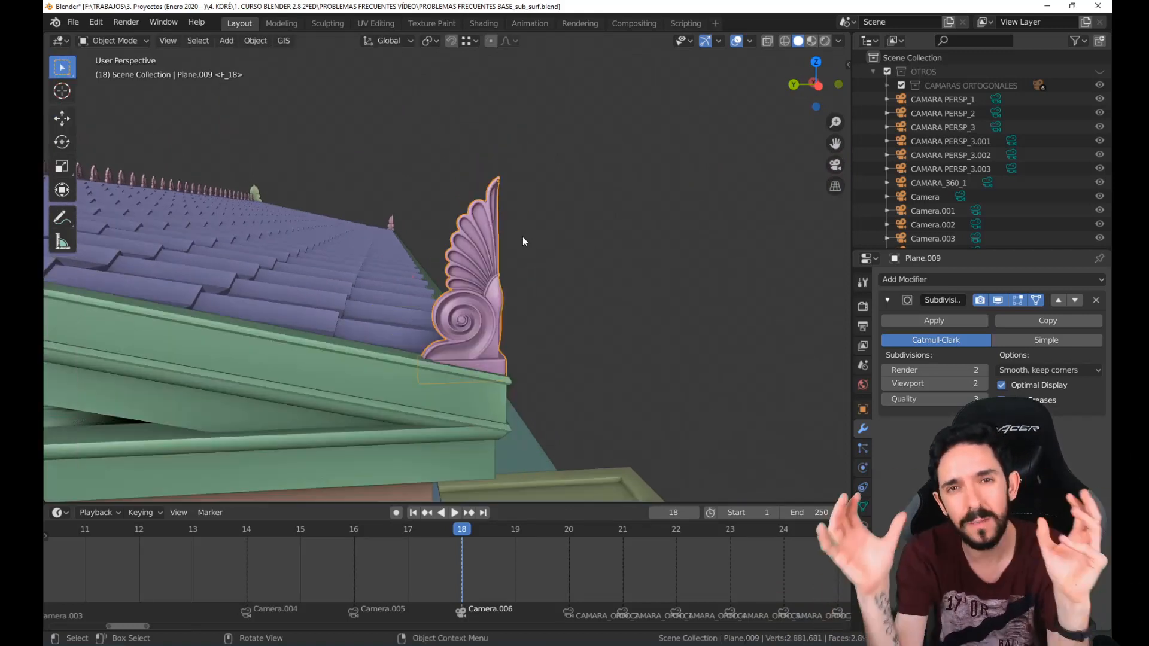
Select and frame the apex ornament and enter Edit Mode to examine its mesh with the modifiers applied
{"action": "left_click", "coordinate": [255, 189]}
{"action": "scroll", "coordinate": [283, 252], "scroll_direction": "down", "scroll_amount": 2}
{"action": "middle_click_drag", "start_coordinate": [282, 253], "coordinate": [572, 300], "text": "shift"}
{"action": "left_click", "coordinate": [545, 358]}
{"action": "key", "text": "KP_Decimal"}
{"action": "key", "text": "Tab"}
{"action": "scroll", "coordinate": [485, 295], "scroll_direction": "down", "scroll_amount": 2}
{"action": "scroll", "coordinate": [485, 294], "scroll_direction": "up", "scroll_amount": 4}
{"action": "scroll", "coordinate": [539, 300], "scroll_direction": "down", "scroll_amount": 1}
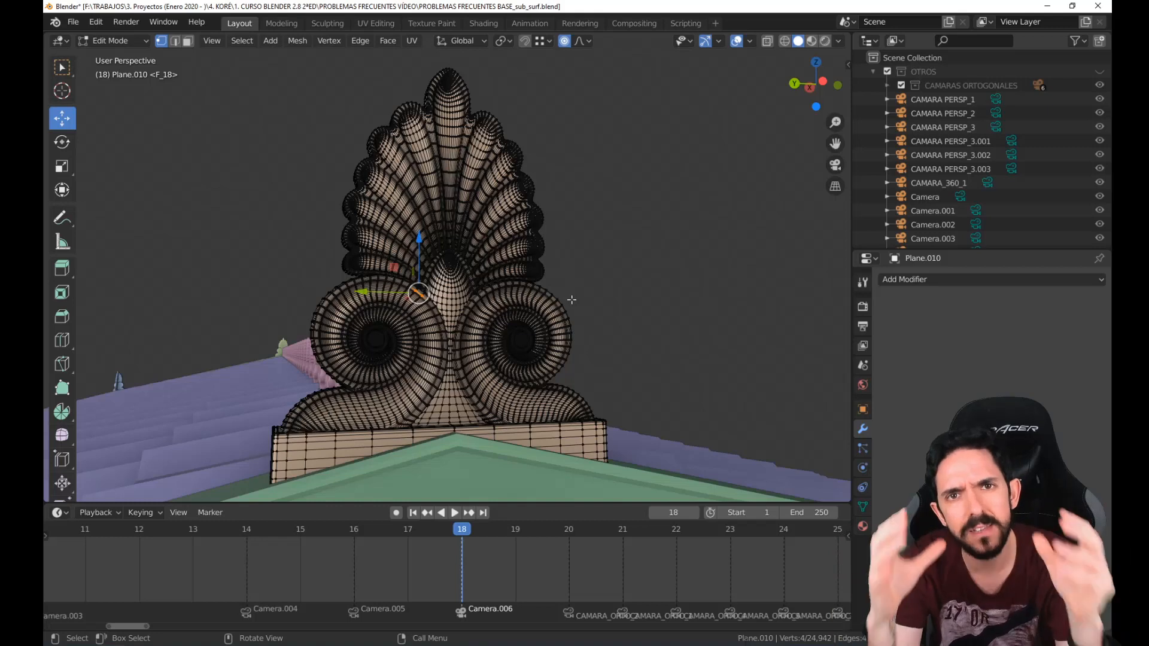
Examine the density of the apex ornament's mesh from another angle and frame a spot on the volute's rim
{"action": "scroll", "coordinate": [568, 299], "scroll_direction": "down", "scroll_amount": 3}
{"action": "middle_click_drag", "start_coordinate": [569, 308], "coordinate": [611, 278]}
{"action": "scroll", "coordinate": [706, 353], "scroll_direction": "down", "scroll_amount": 3}
{"action": "left_click", "coordinate": [561, 300]}
{"action": "key", "text": "KP_Decimal"}
{"action": "scroll", "coordinate": [607, 278], "scroll_direction": "down", "scroll_amount": 2}
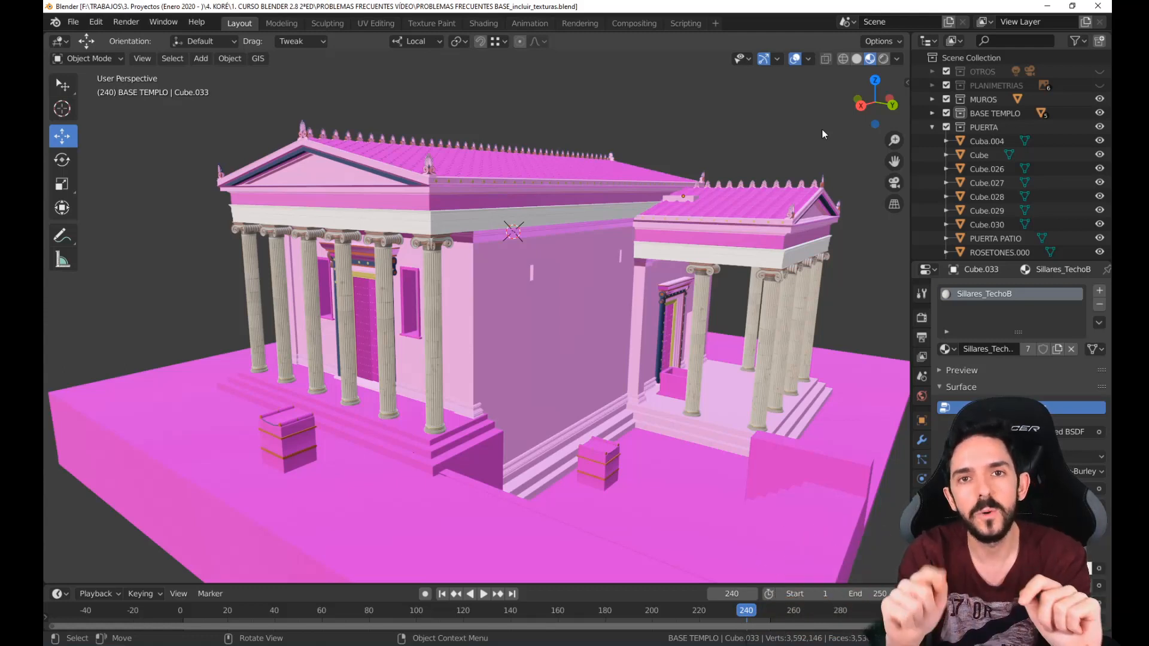
Examine the pink-surfaced temple from several distances, select its podium base to check it, and clear the selection
{"action": "middle_click_drag", "start_coordinate": [651, 325], "coordinate": [588, 297]}
{"action": "scroll", "coordinate": [623, 322], "scroll_direction": "down", "scroll_amount": 3}
{"action": "scroll", "coordinate": [644, 333], "scroll_direction": "up", "scroll_amount": 2}
{"action": "scroll", "coordinate": [531, 303], "scroll_direction": "down", "scroll_amount": 3}
{"action": "scroll", "coordinate": [587, 297], "scroll_direction": "up", "scroll_amount": 2}
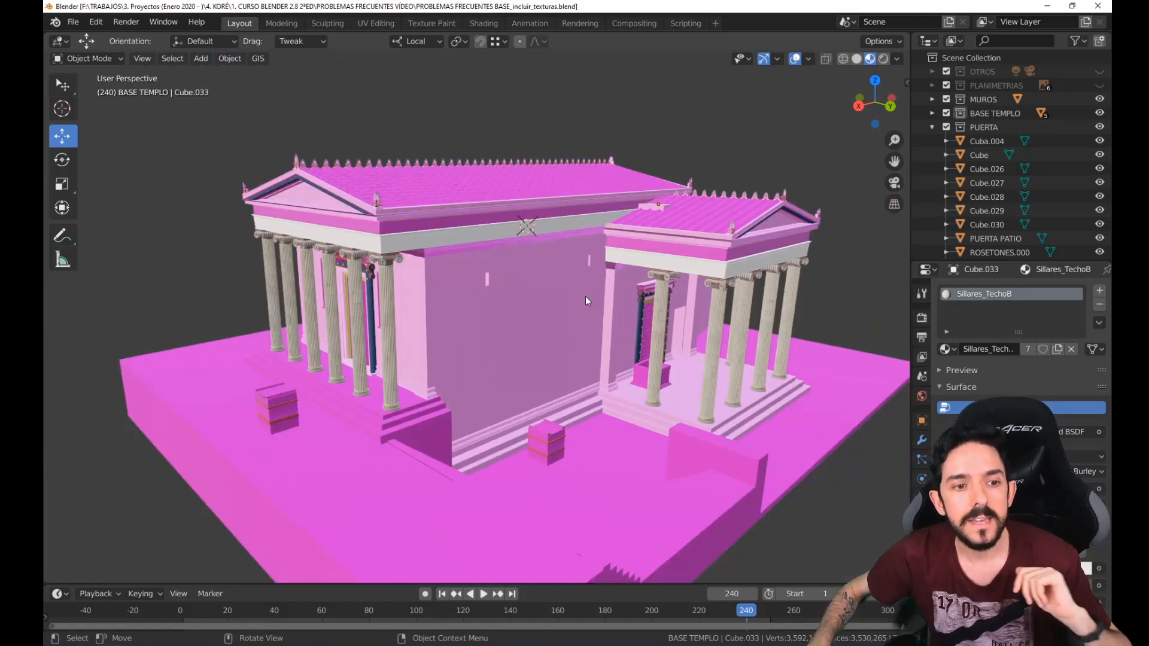
{"action": "left_click", "coordinate": [308, 490]}
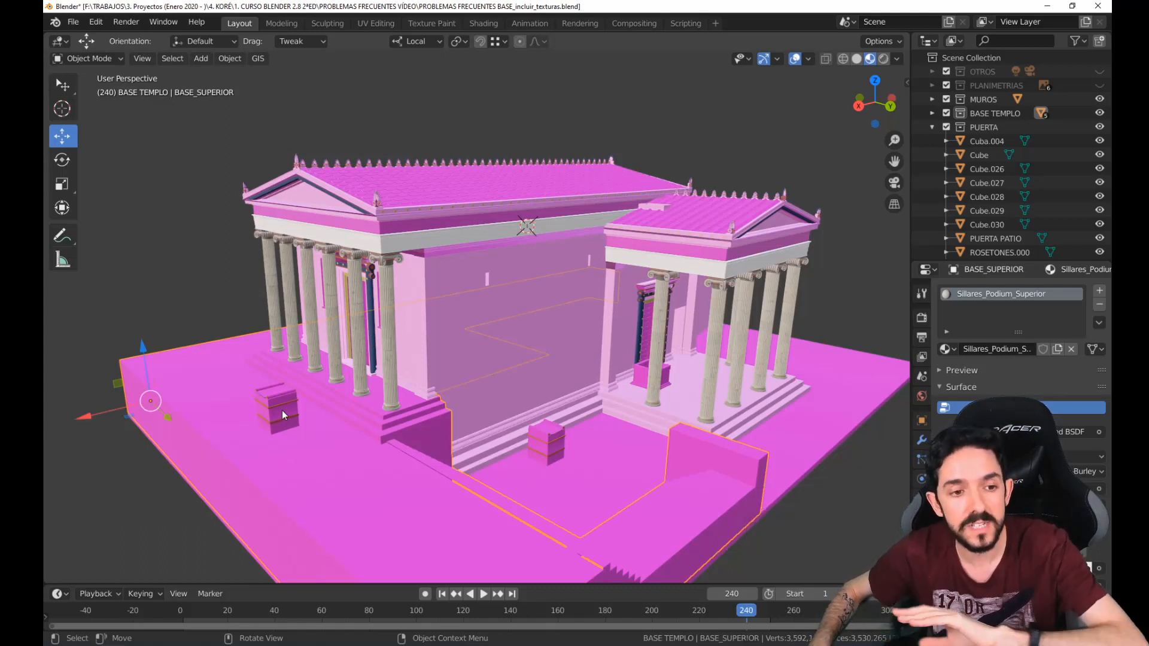
{"action": "left_click", "coordinate": [199, 214]}
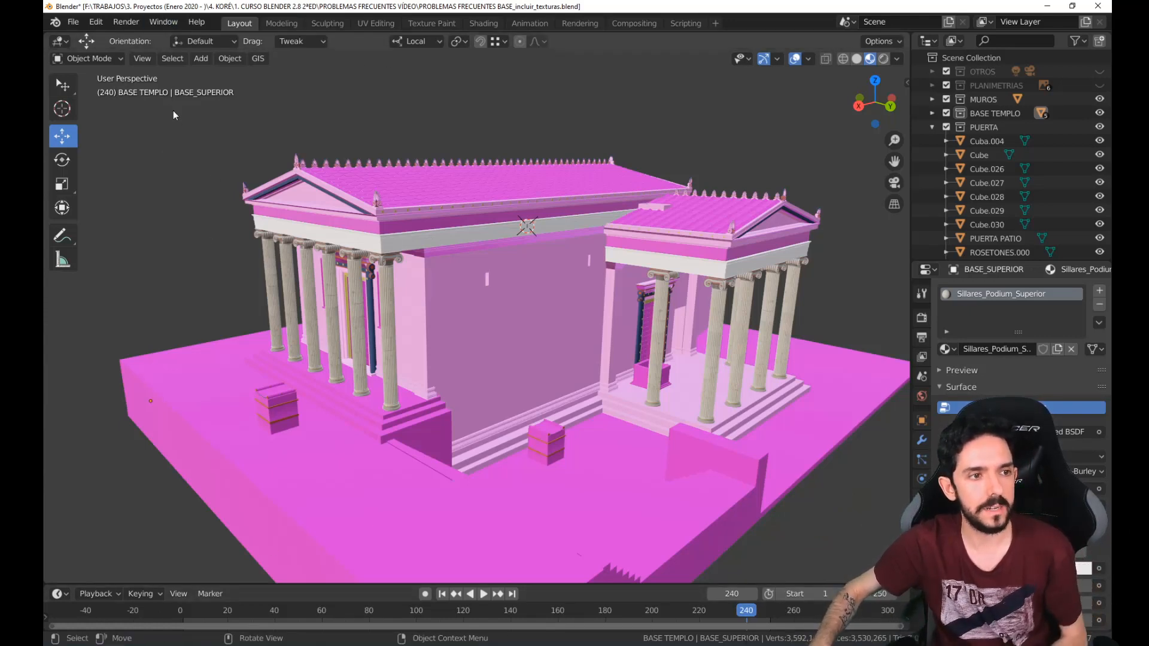
Enable automatic packing of external data into the .blend file and recheck the packing options
{"action": "left_click", "coordinate": [75, 23]}
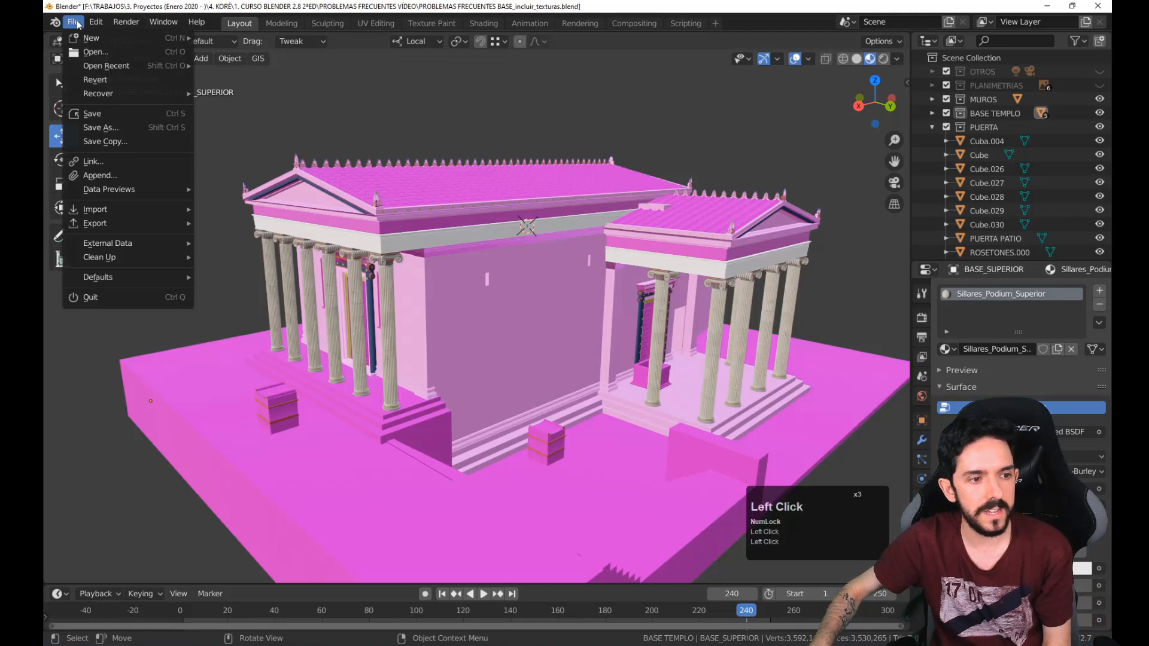
{"action": "mouse_move", "coordinate": [105, 247]}
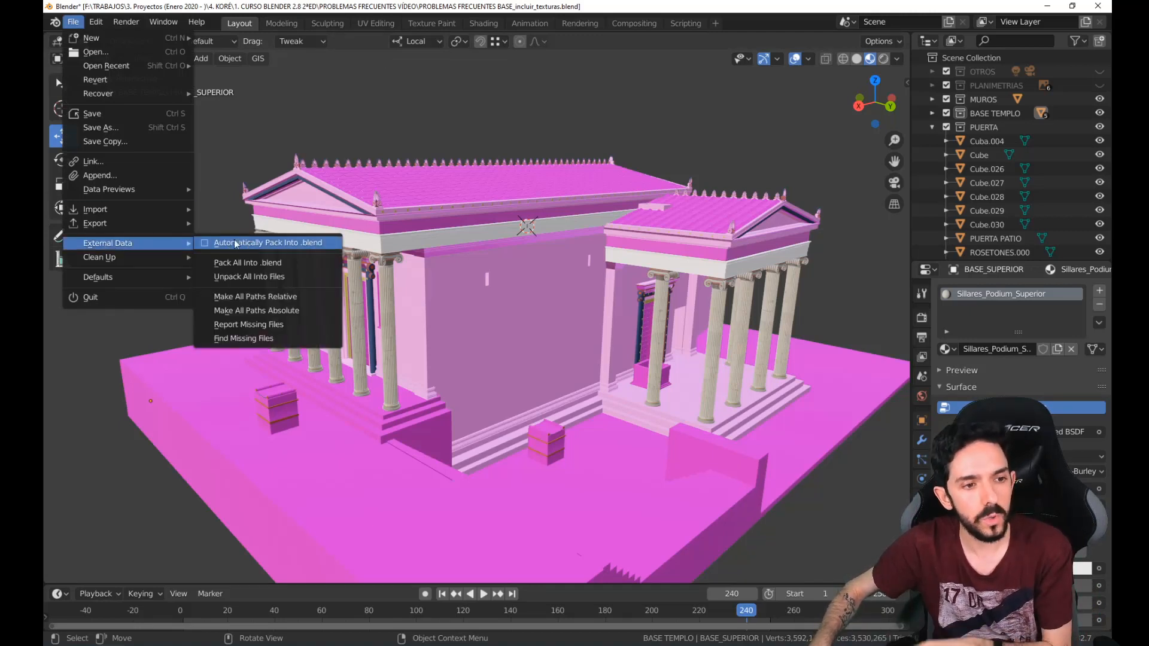
{"action": "left_click", "coordinate": [204, 243]}
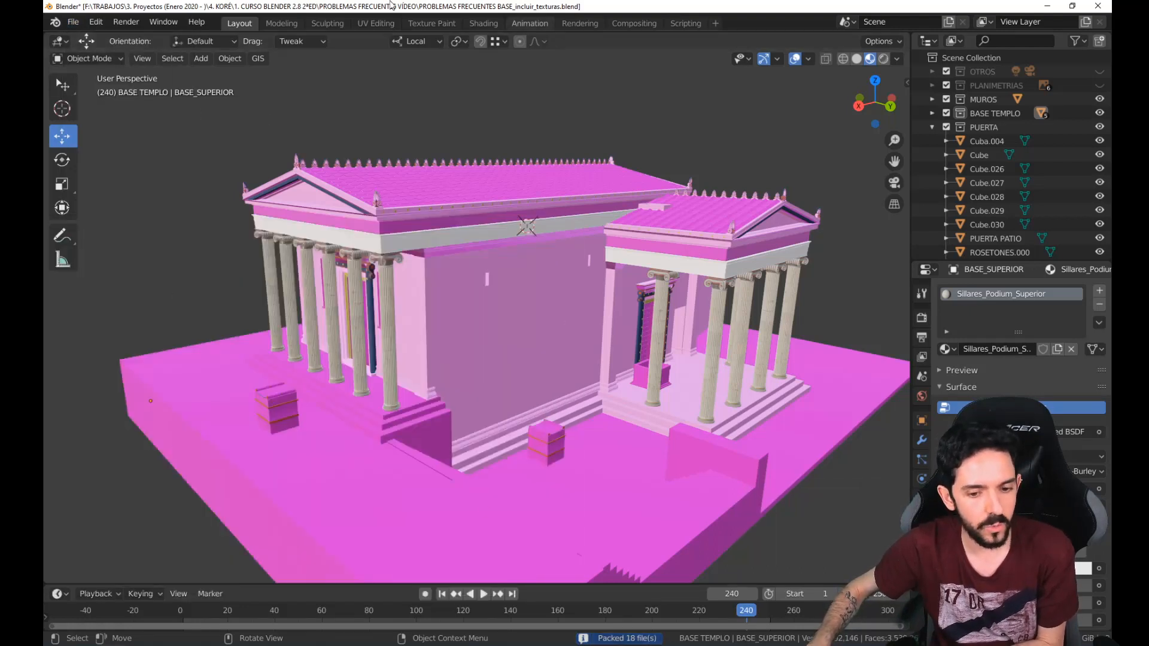
{"action": "left_click", "coordinate": [74, 22]}
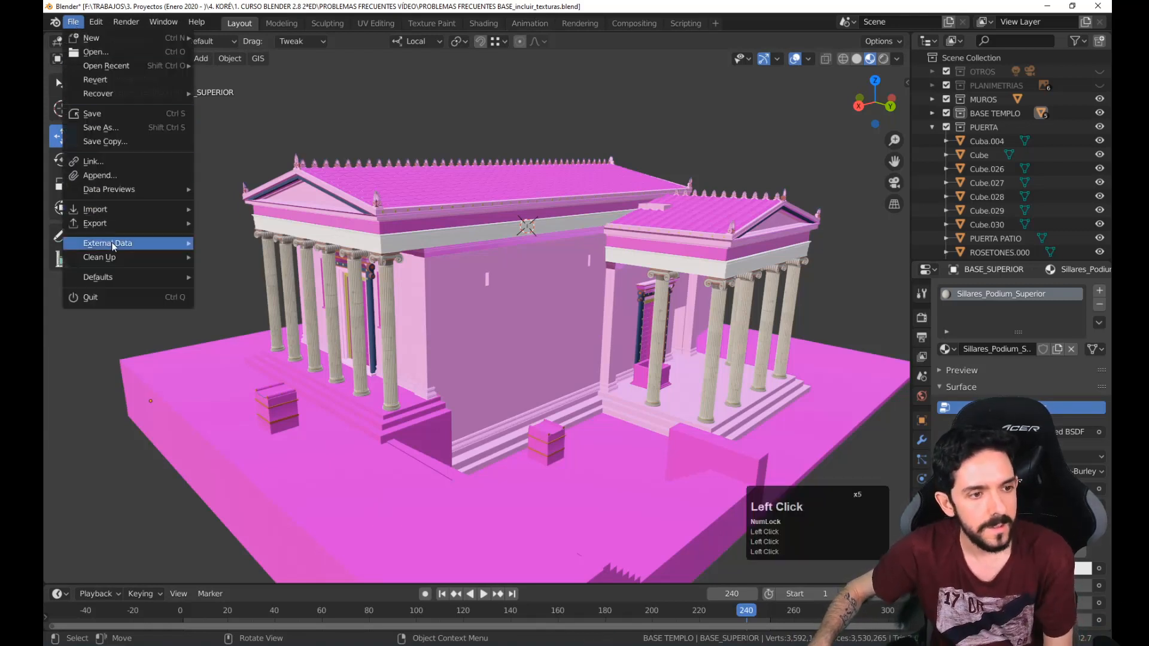
{"action": "left_click", "coordinate": [149, 242]}
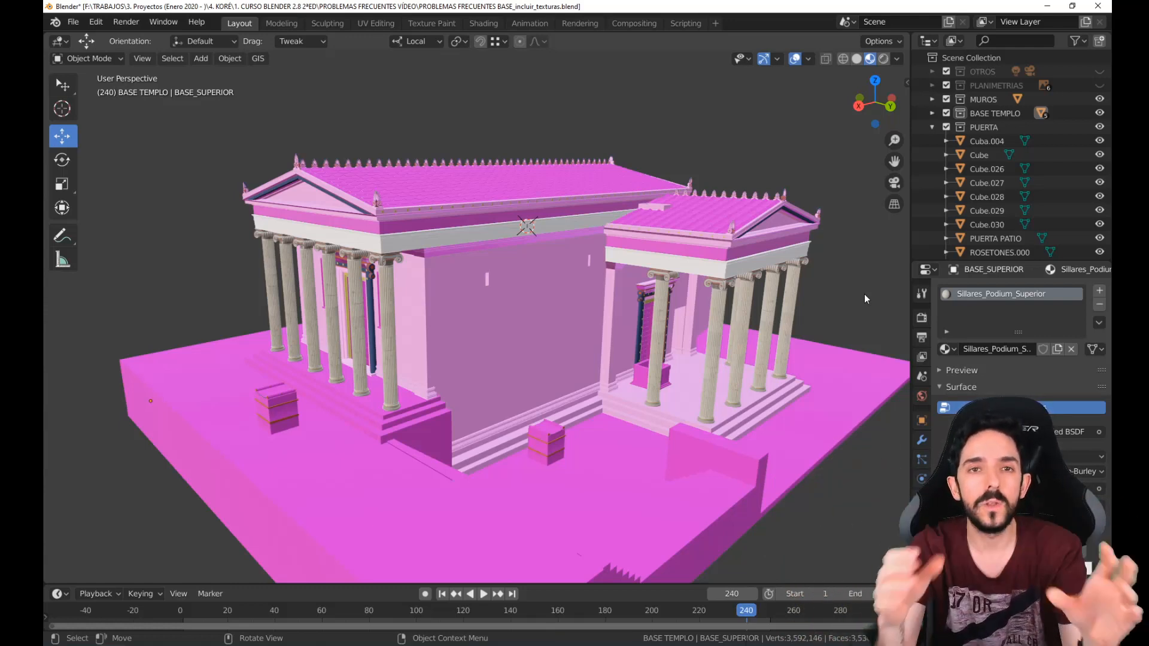
Toggle automatic packing into the .blend file again and switch to the open PROBLEMAS FRECUENTES BASE.blend file
{"action": "left_click", "coordinate": [78, 26]}
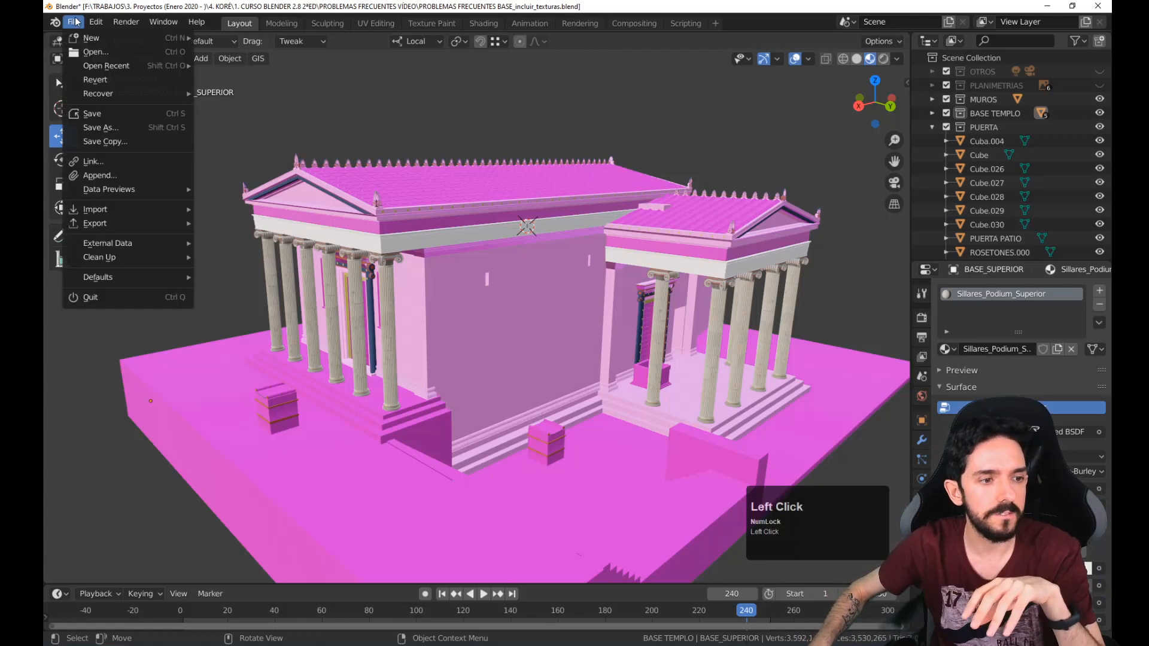
{"action": "mouse_move", "coordinate": [122, 244]}
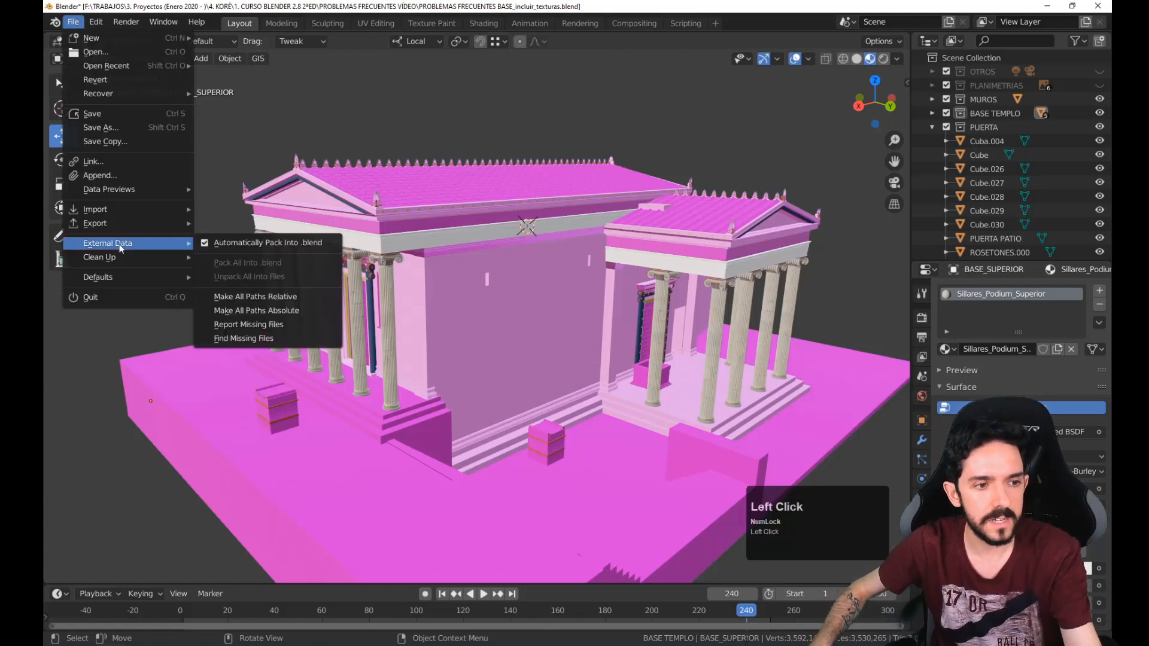
{"action": "left_click", "coordinate": [254, 243]}
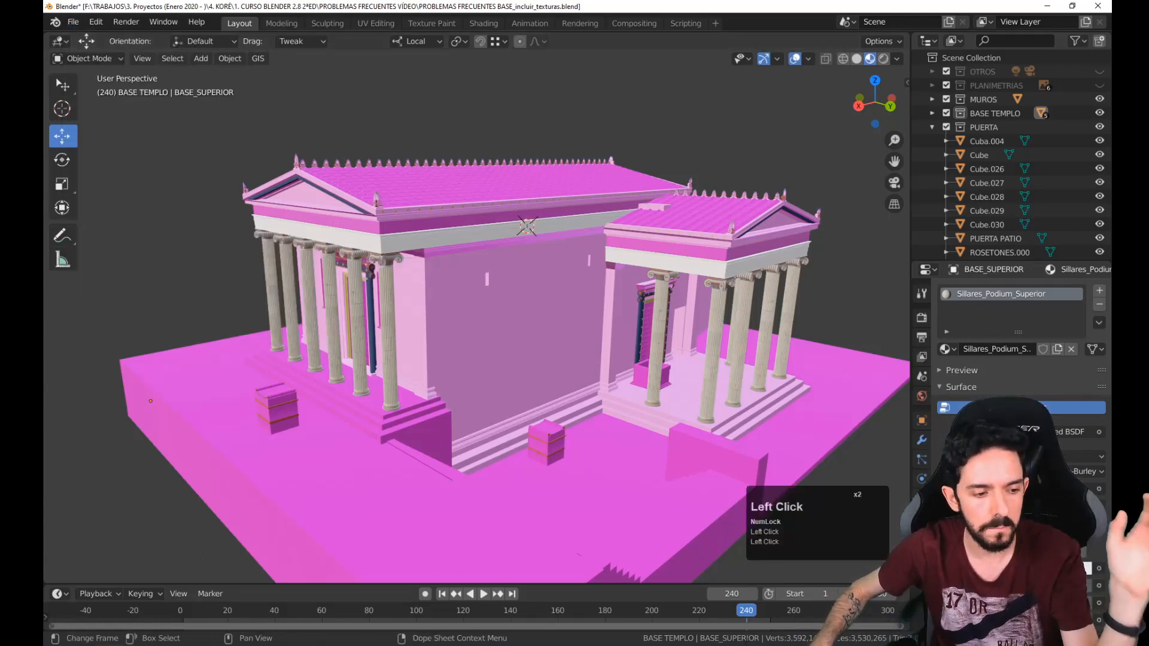
{"action": "left_click", "coordinate": [693, 610]}
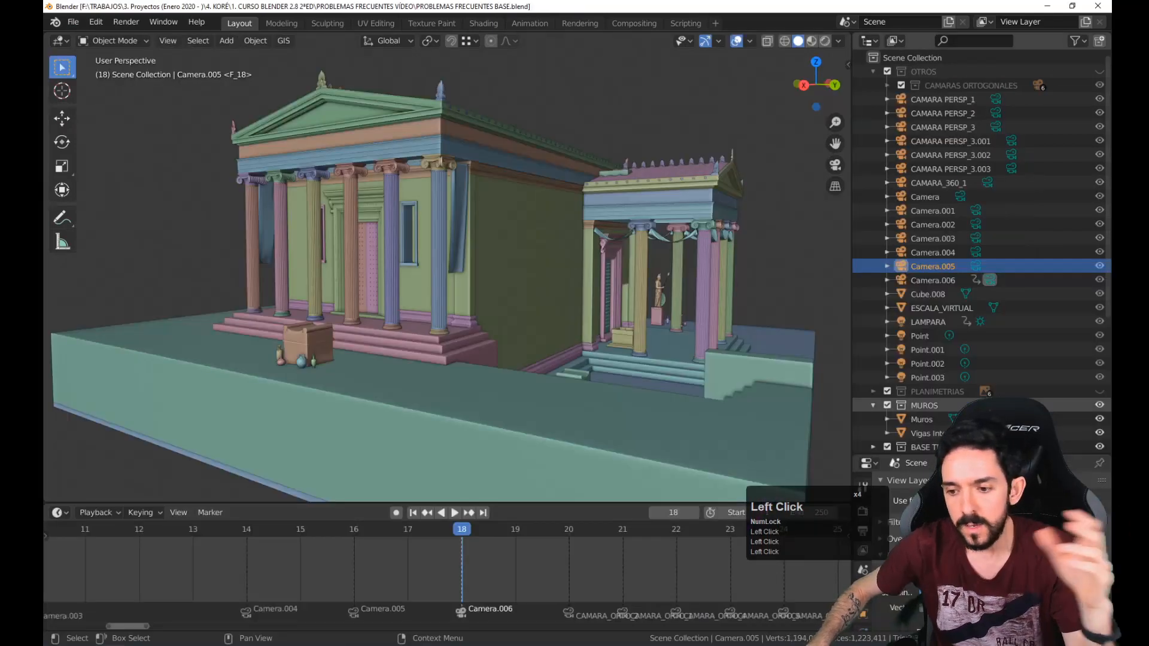